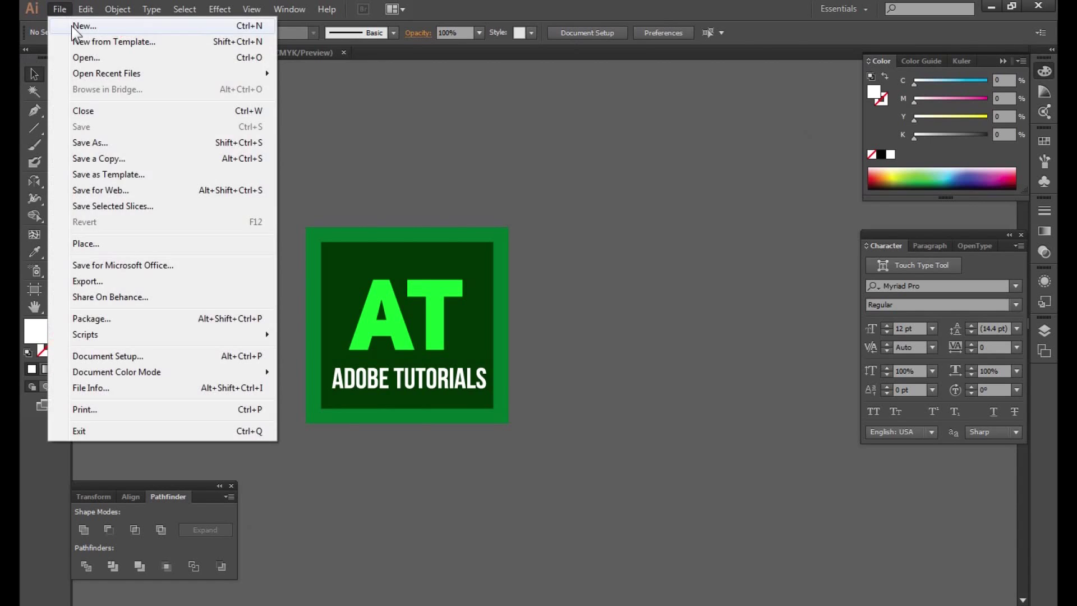
Create a new 3.5 × 2 in CMYK document with 0.125 in bleed and view the whole artboard.
click(72, 23)
click(627, 515)
ctrl+alt+click(556, 313)
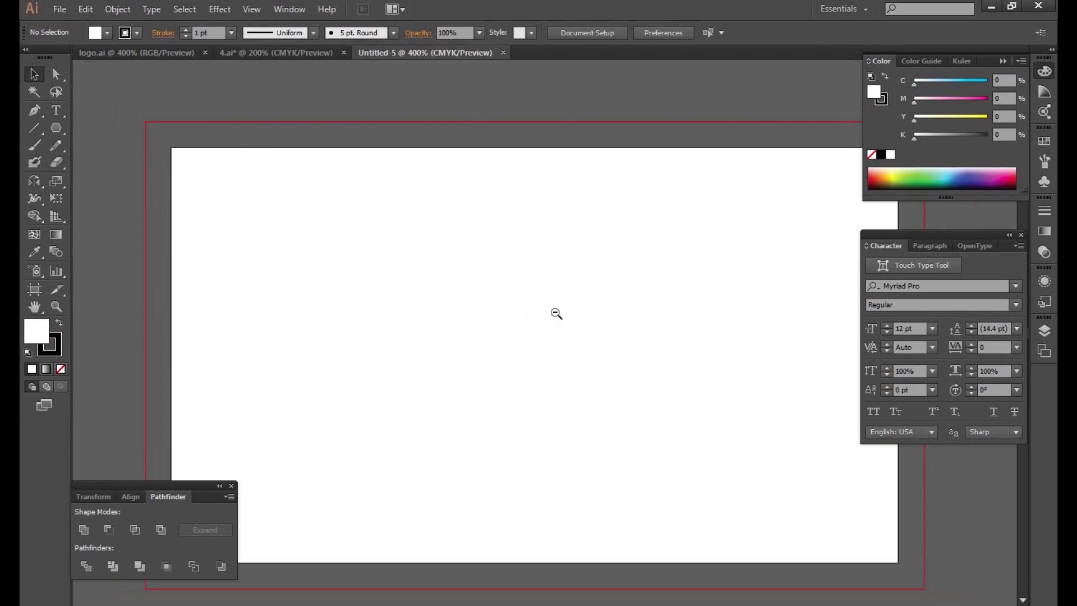
Draw a white rectangle from the card's top-left out to the bleed corner with stroke weight 0.
ctrl+alt+click(550, 229)
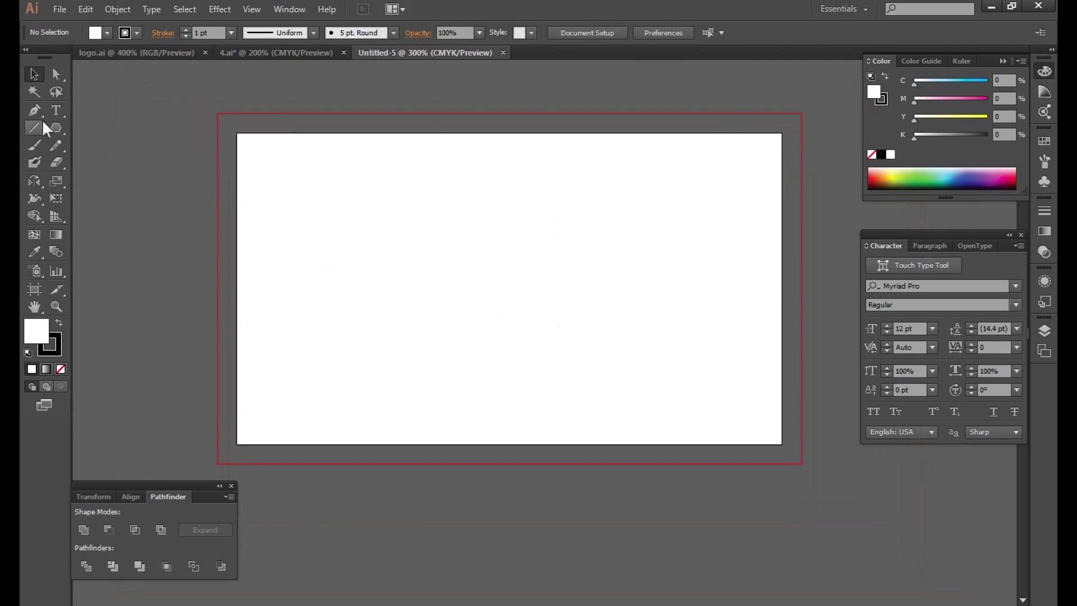
click(107, 126)
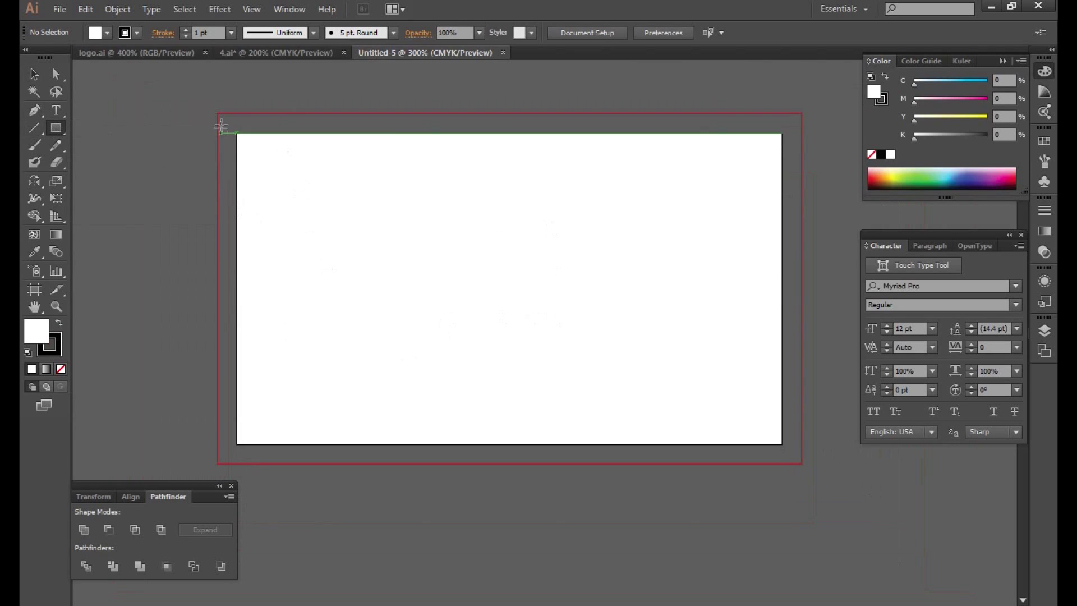
drag(220, 114, 788, 444)
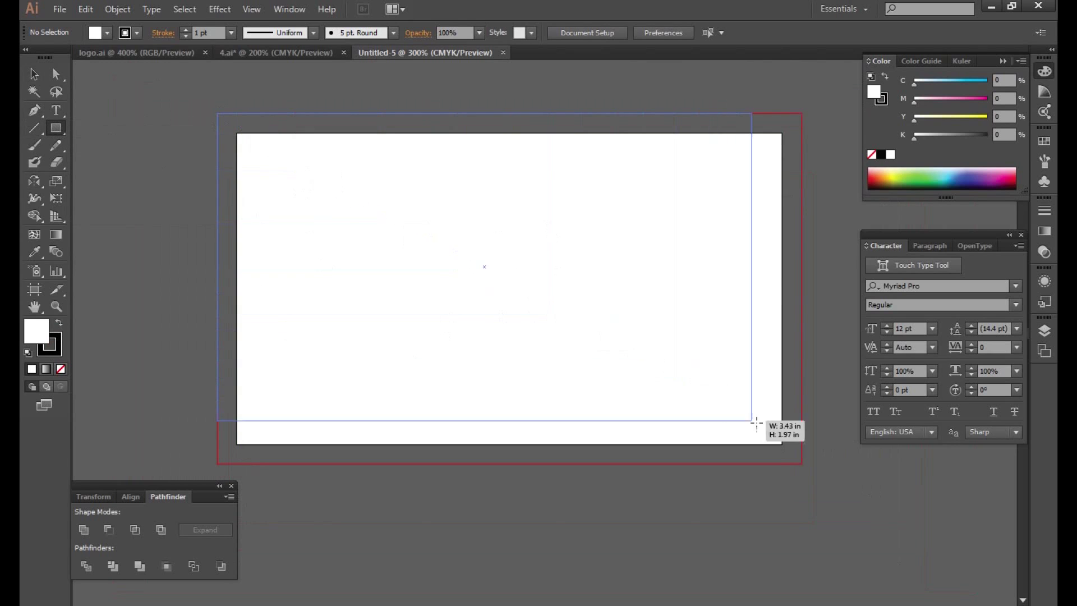
drag(789, 444, 802, 464)
click(33, 73)
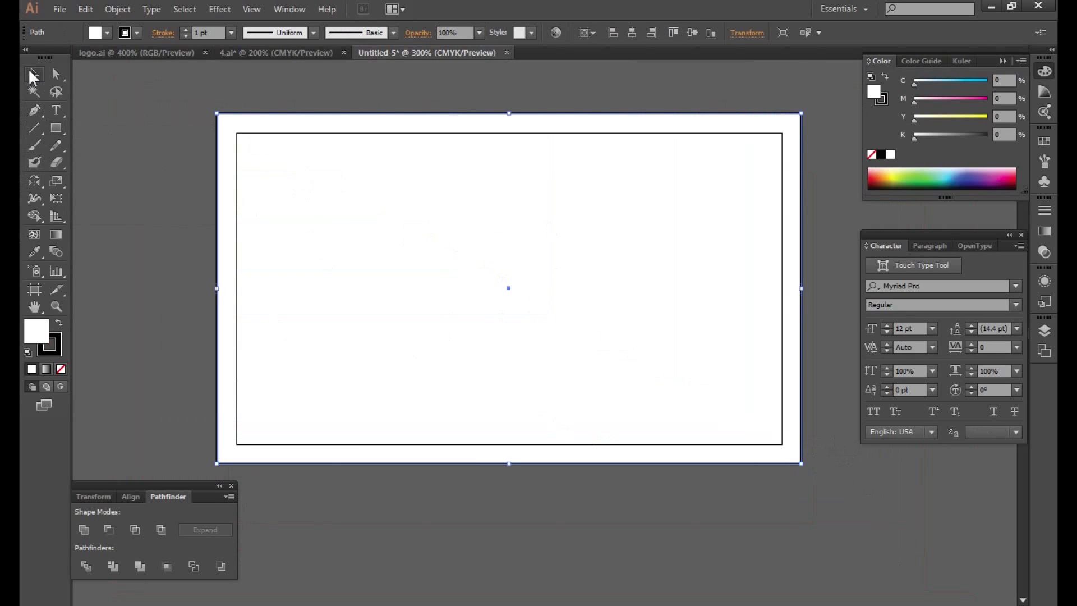
click(208, 33)
text(0)
key(Return)
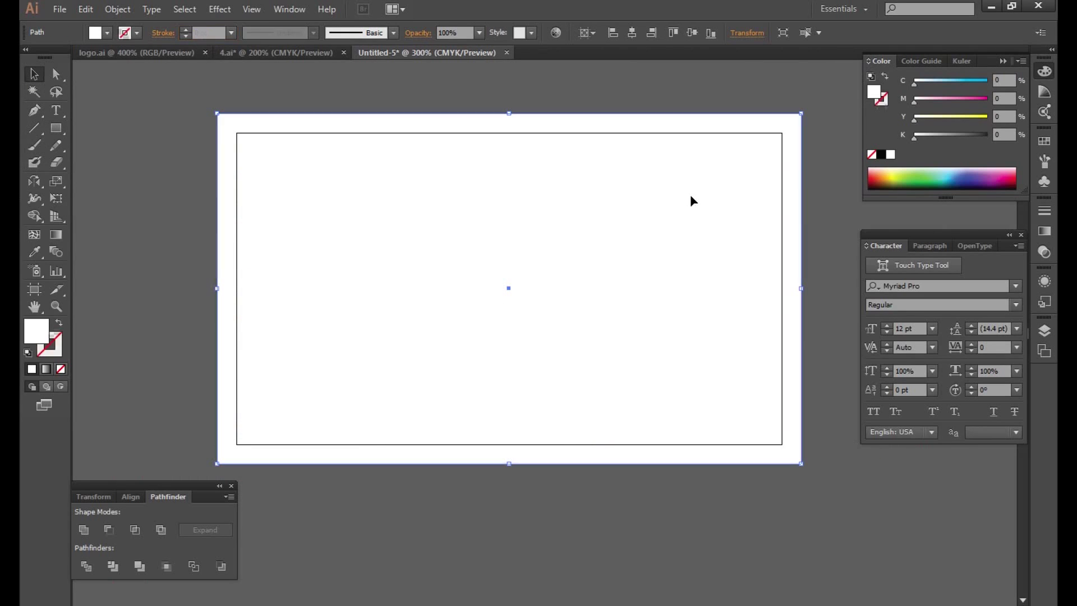
click(274, 105)
Reselect the white rectangle and drag out a hexagon over the card's left side.
key(ctrl+minus)
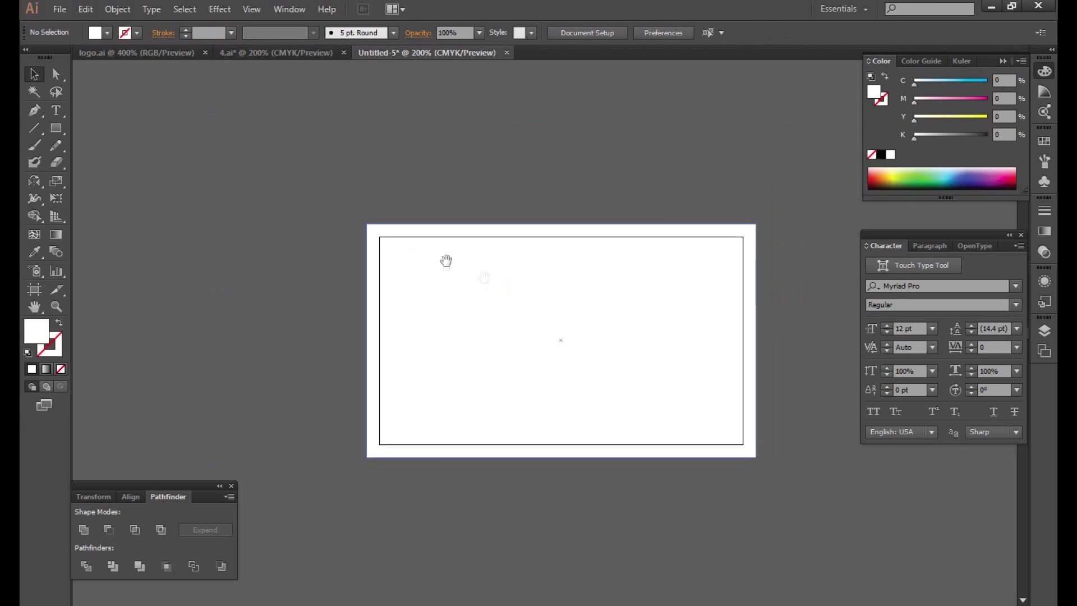
drag(445, 257, 252, 205)
click(427, 276)
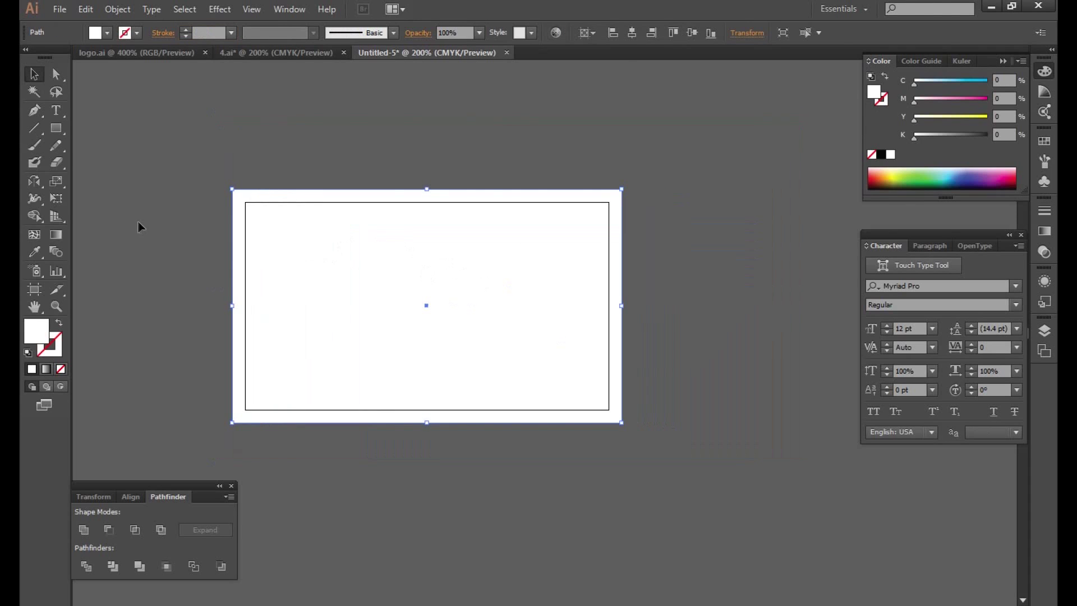
mouse_move(56, 128)
mouse_down()
mouse_move(145, 160)
mouse_move(123, 179)
mouse_up()
mouse_move(259, 303)
mouse_down()
mouse_move(412, 408)
mouse_move(456, 402)
mouse_up()
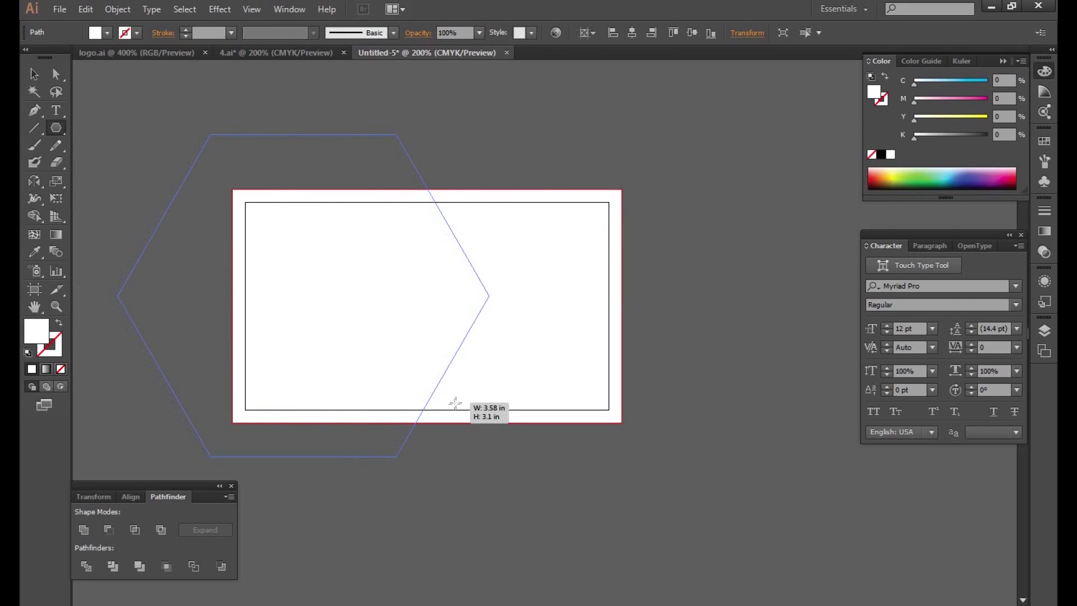
Finish the hexagon, give it a gradient fill, and make the right stop CMYK red (0,100,100,0).
drag(456, 402, 453, 404)
click(33, 73)
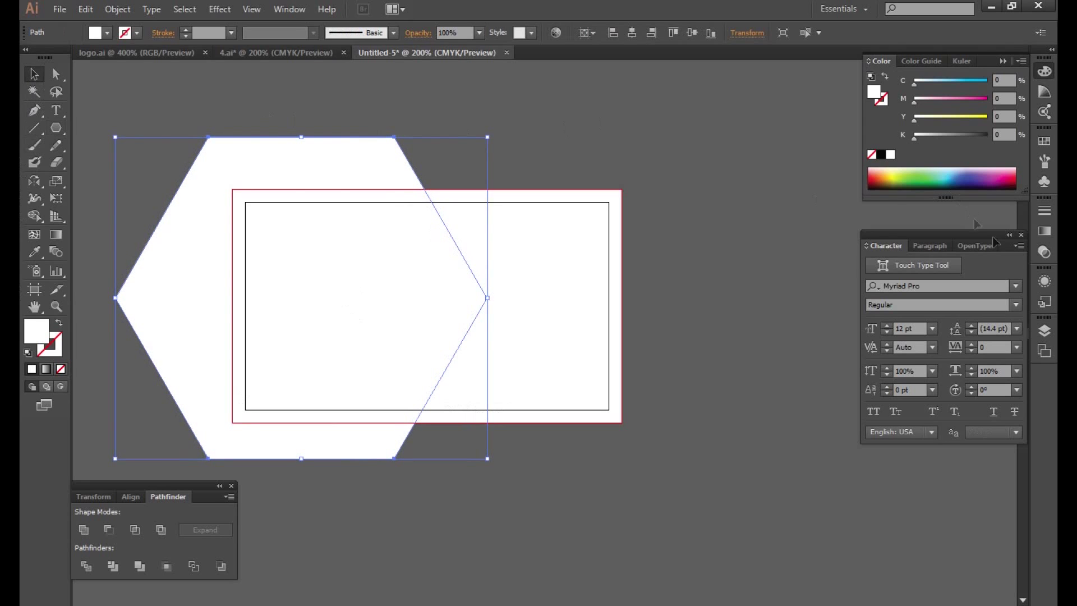
click(1045, 231)
click(996, 303)
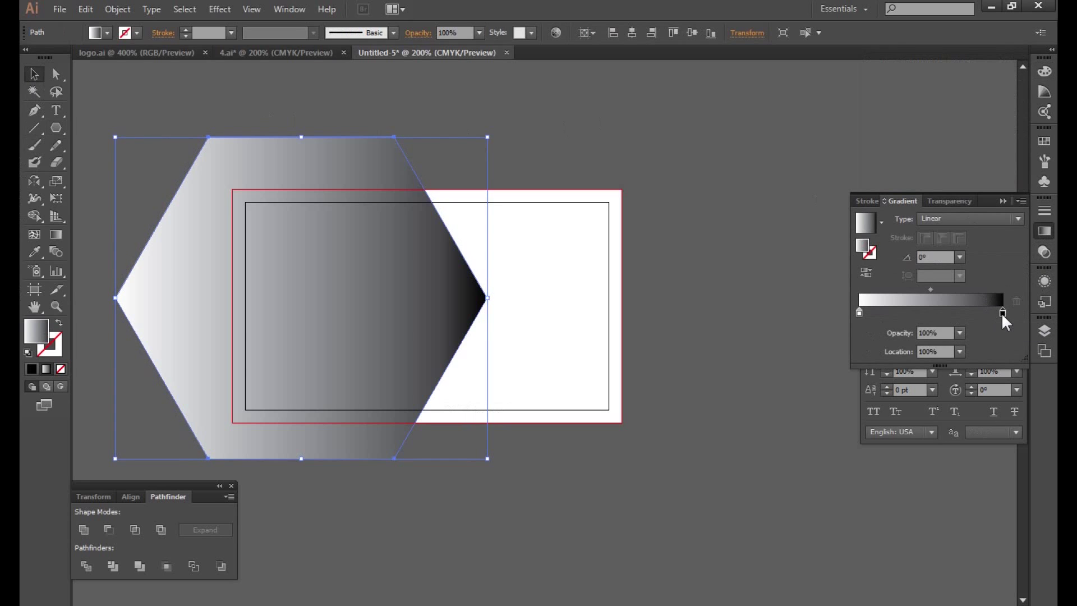
double_click(1003, 312)
click(999, 327)
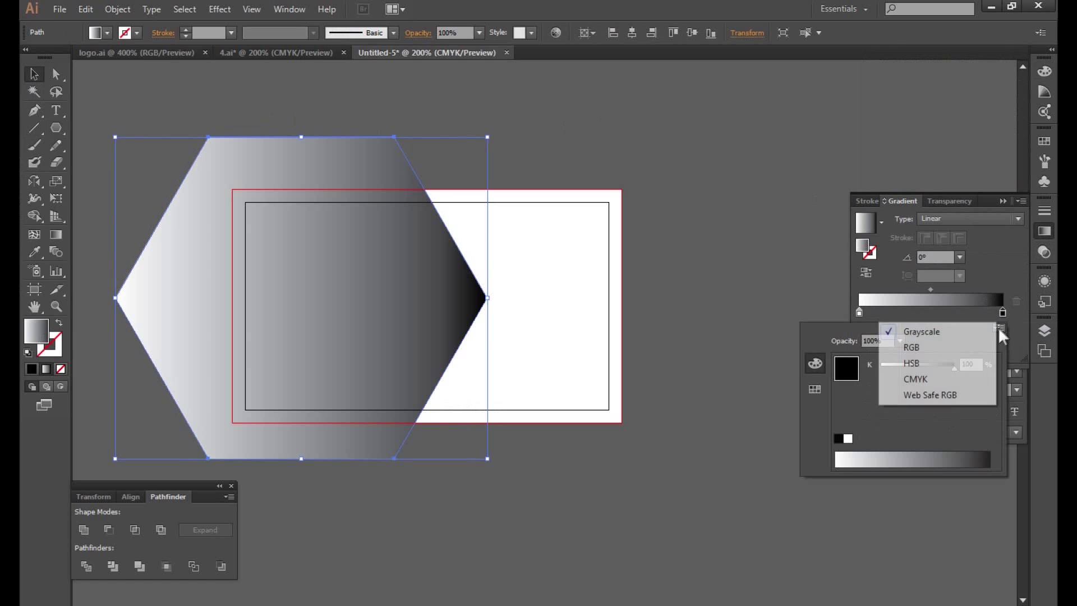
click(952, 379)
mouse_move(914, 384)
mouse_down()
mouse_move(957, 384)
mouse_move(957, 401)
mouse_move(882, 418)
mouse_up()
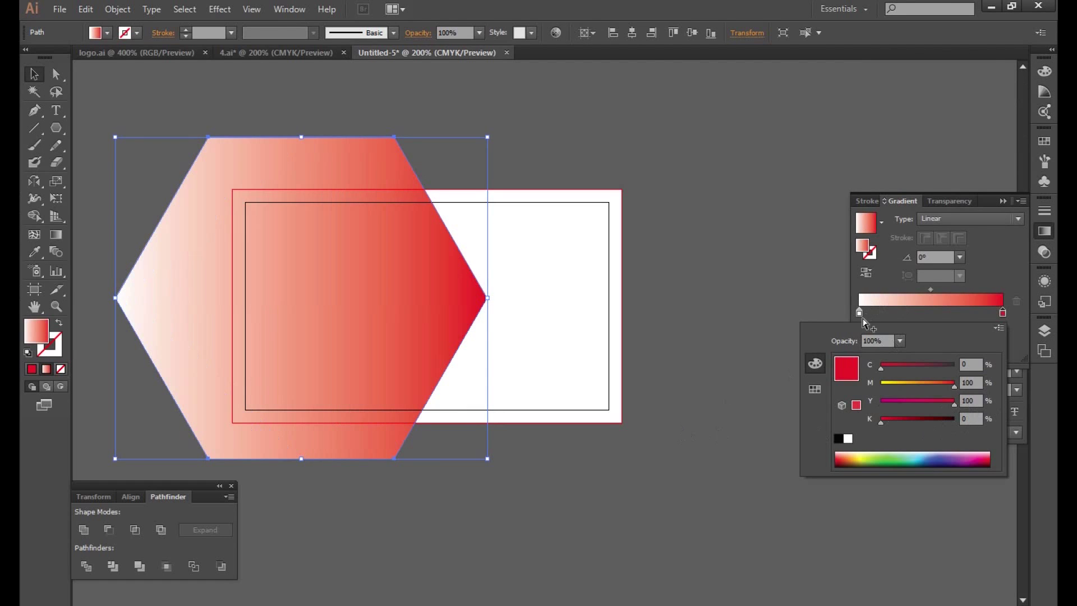
Move the left gradient stop to the start and make it dark red (M 100, Y 100, K about 86%).
click(860, 312)
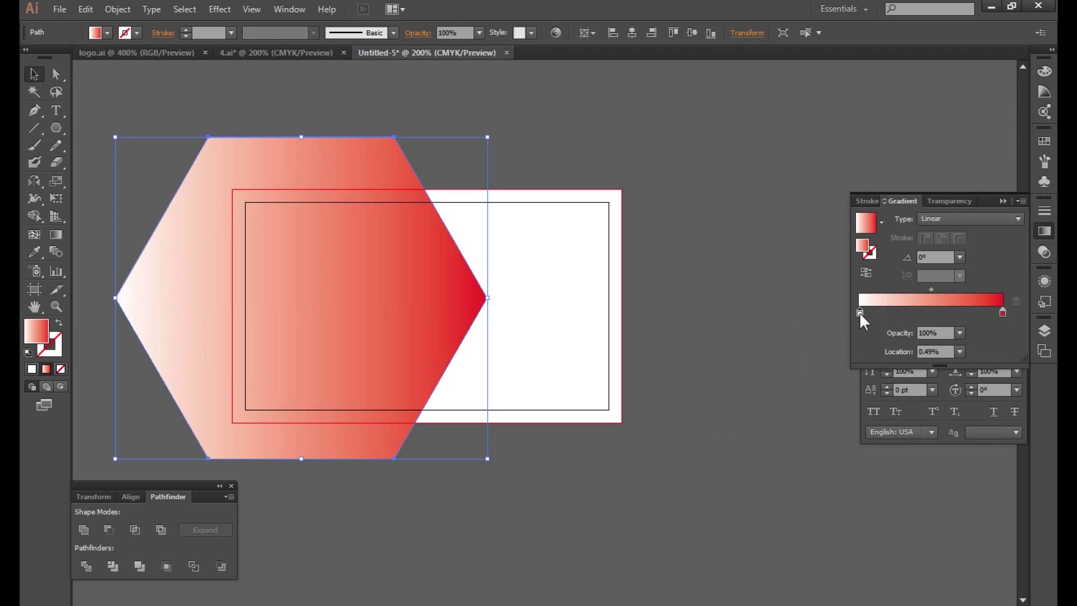
drag(860, 315, 851, 316)
double_click(859, 313)
click(999, 328)
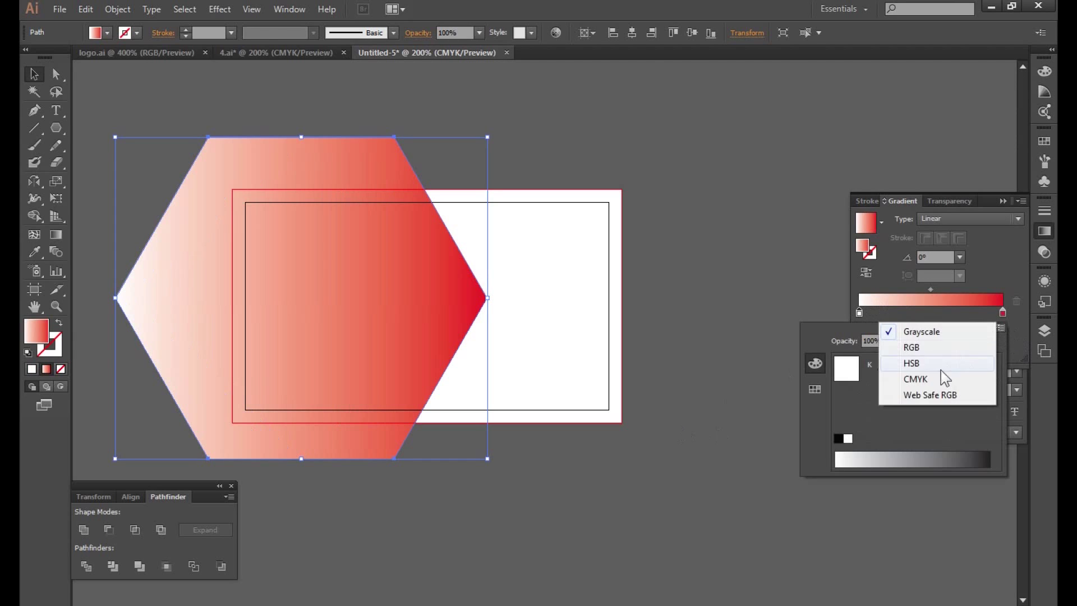
click(931, 376)
click(971, 383)
text(100)
key(Tab)
text(100)
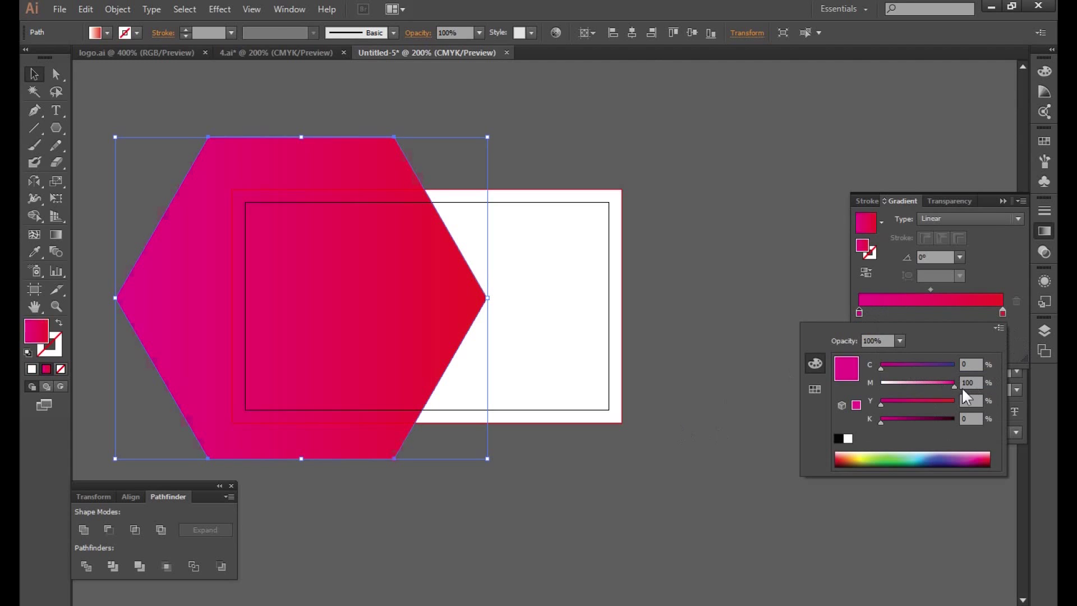
drag(917, 420, 928, 419)
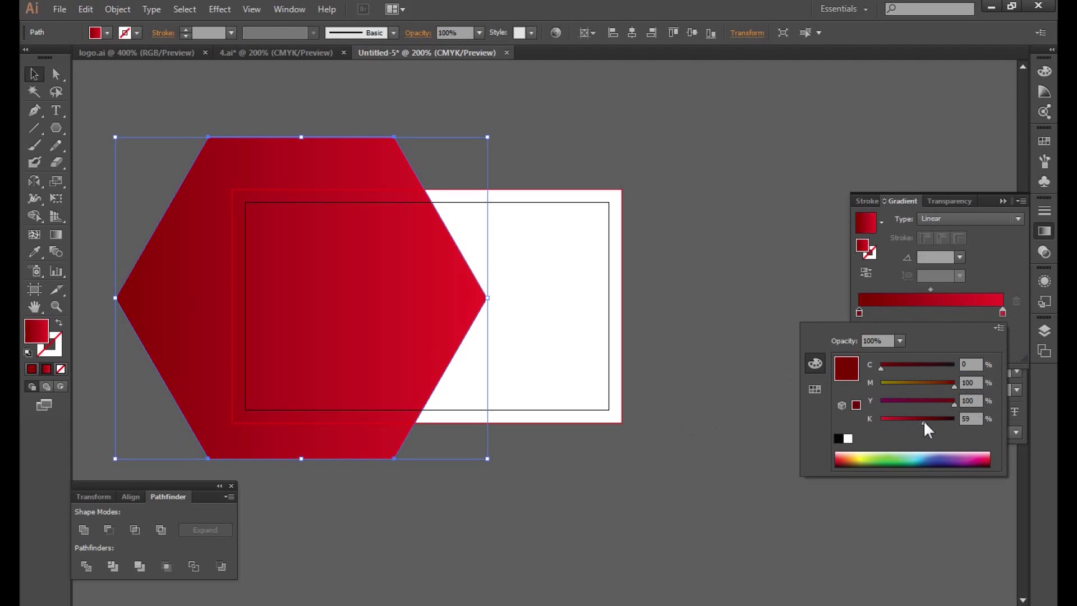
drag(932, 422, 945, 421)
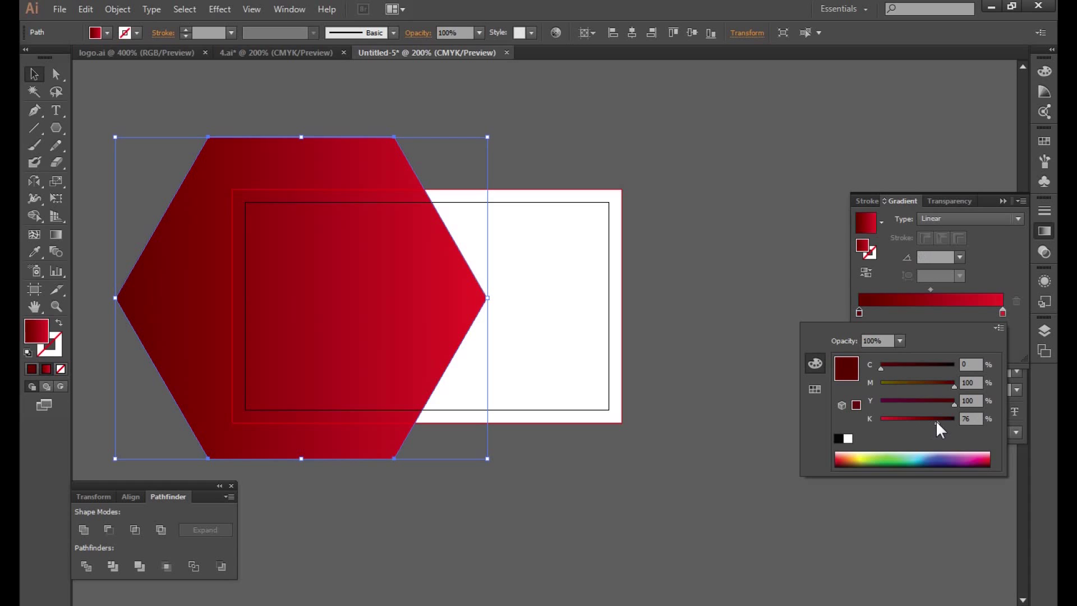
click(639, 459)
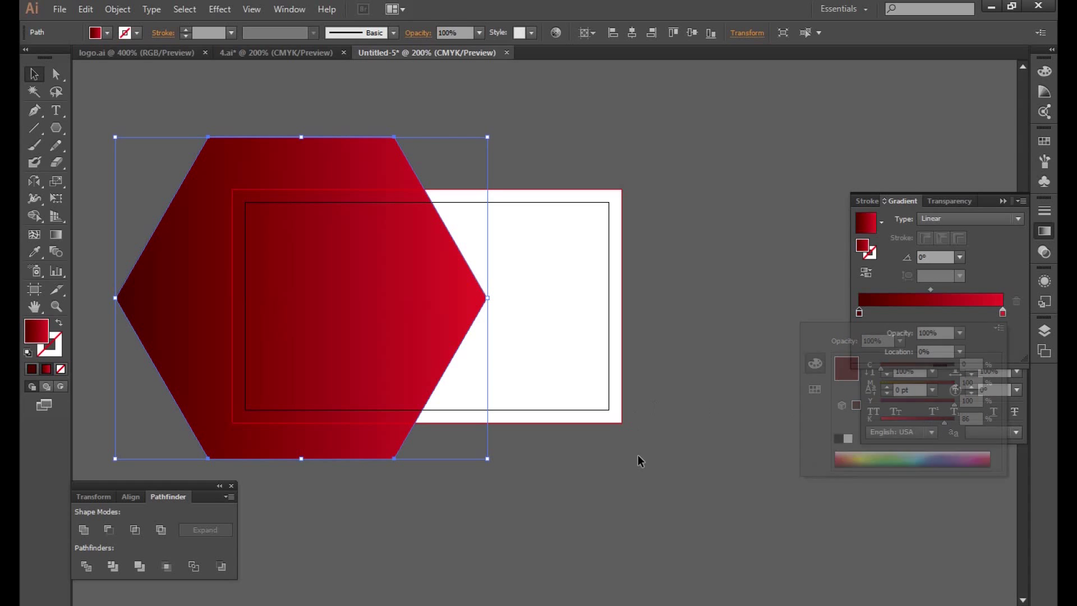
click(700, 289)
click(516, 225)
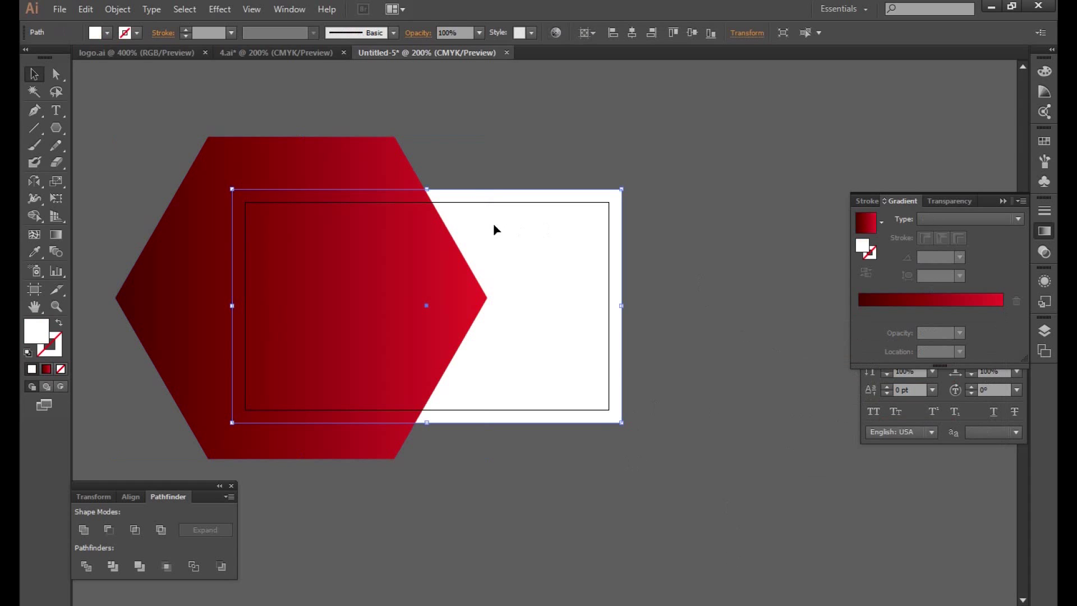
Copy the white rectangle, centre the hexagon vertically, and intersect the two shapes.
click(86, 9)
click(119, 79)
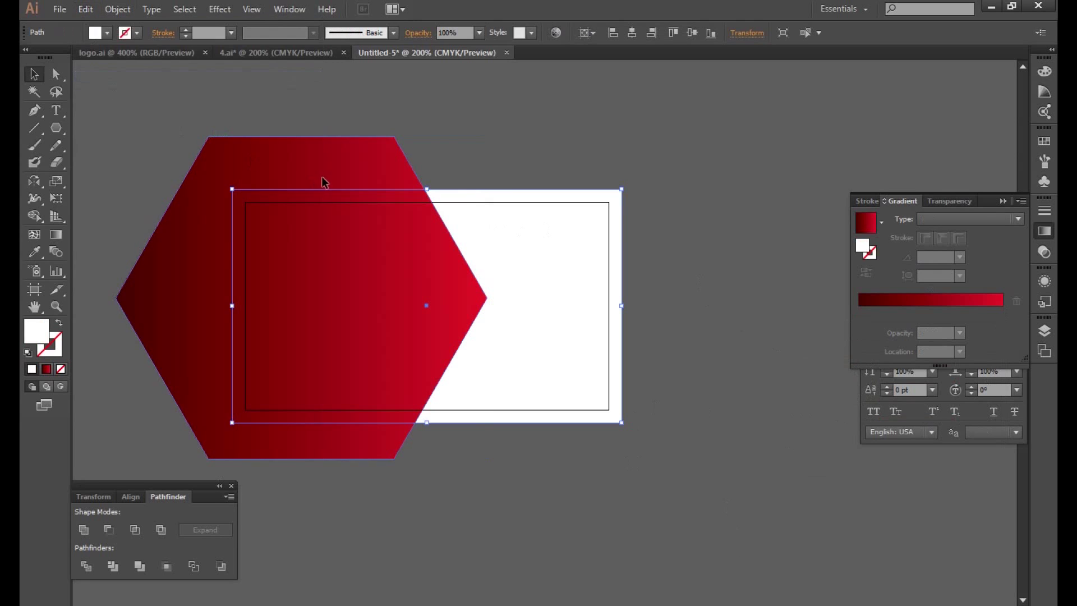
click(338, 120)
click(392, 153)
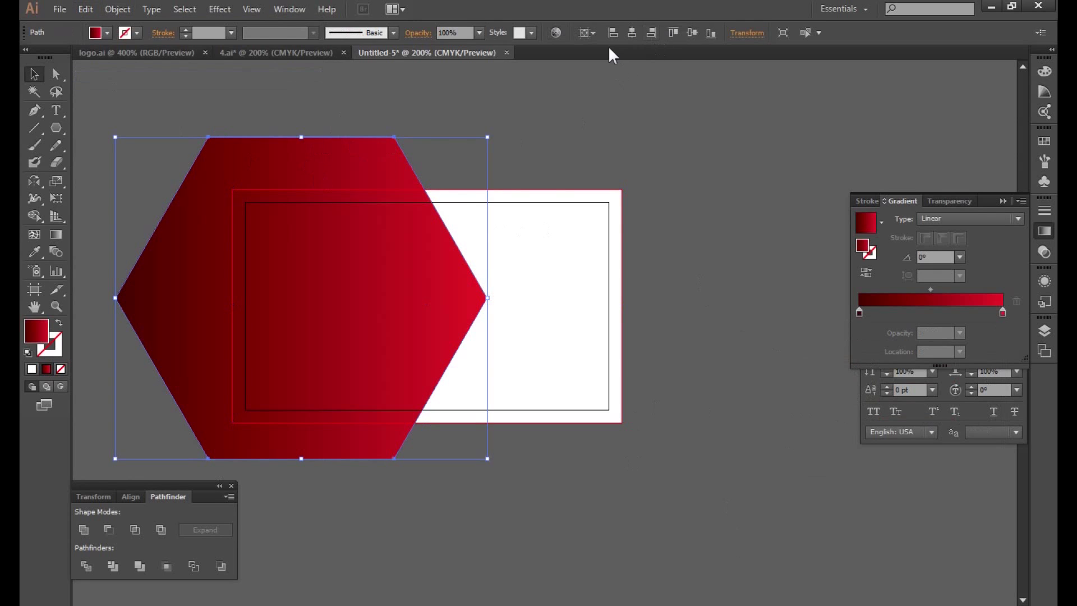
click(692, 34)
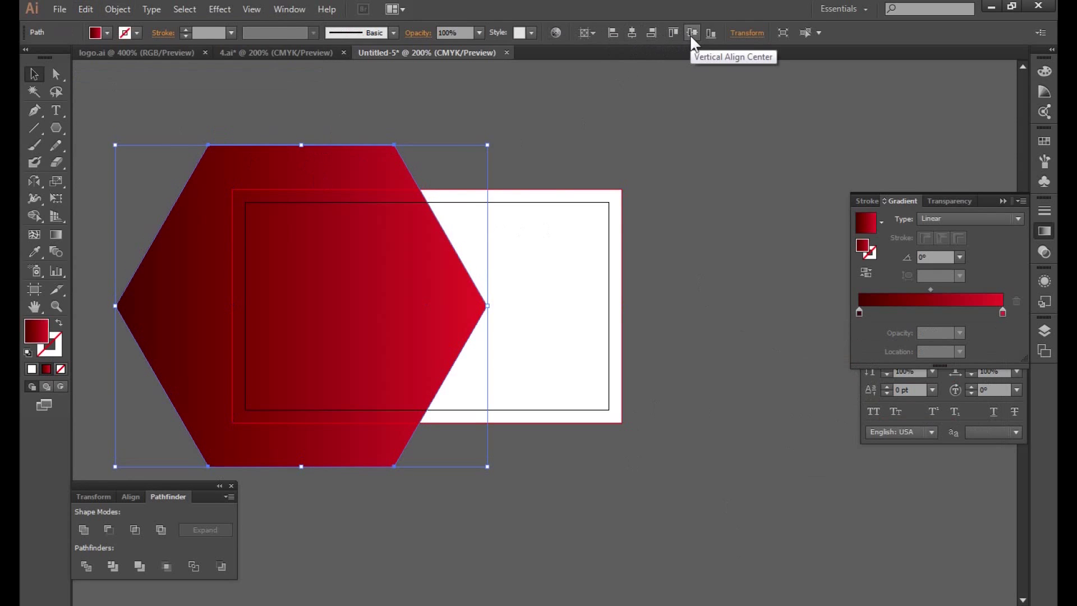
shift+click(571, 256)
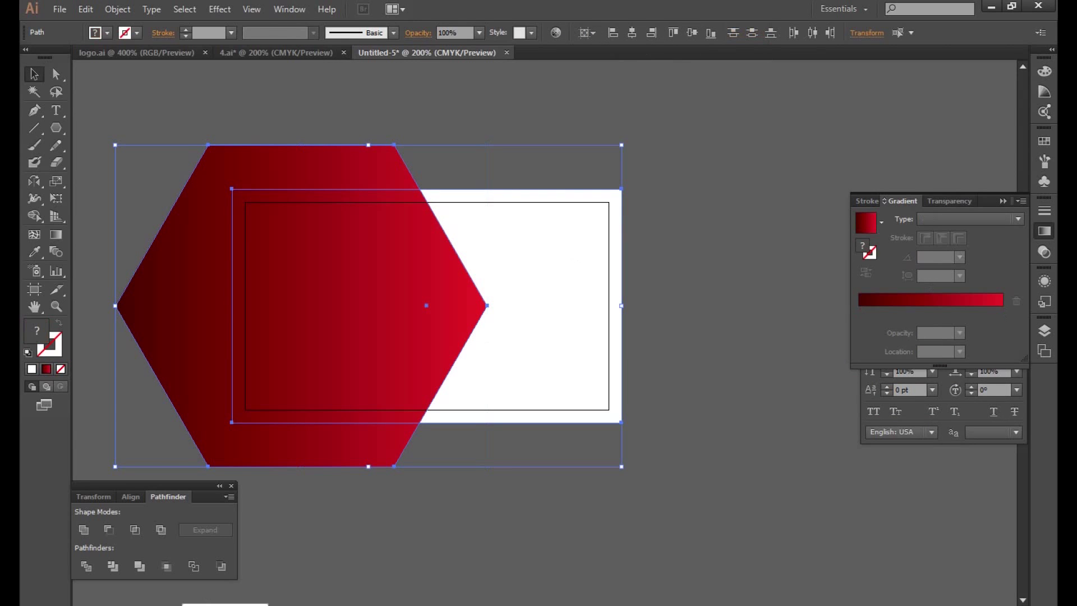
click(133, 524)
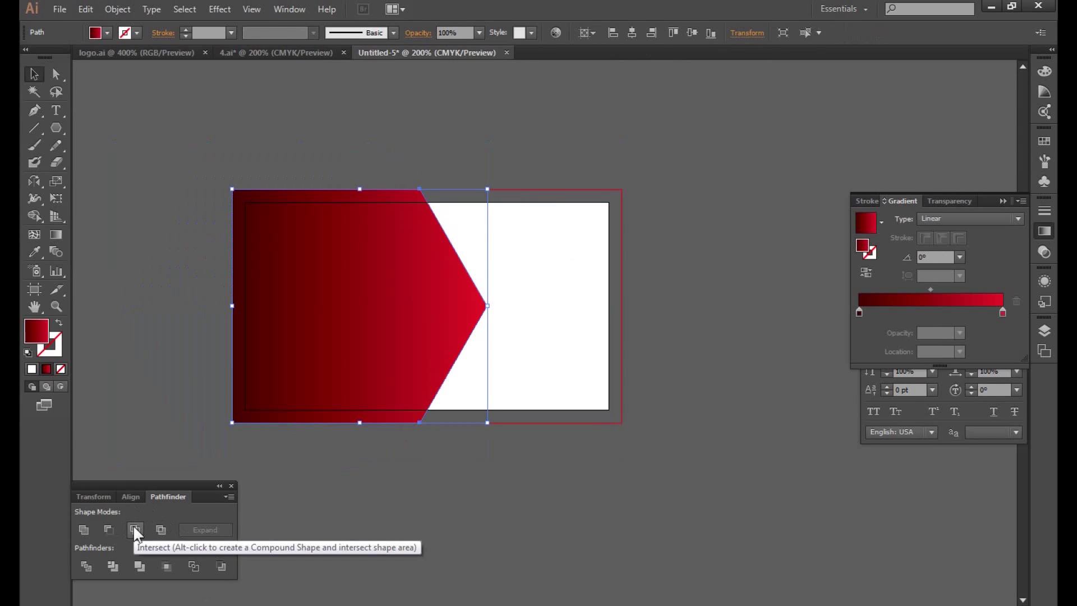
click(451, 477)
Paste the white rectangle in front and send it behind the red shape.
click(86, 9)
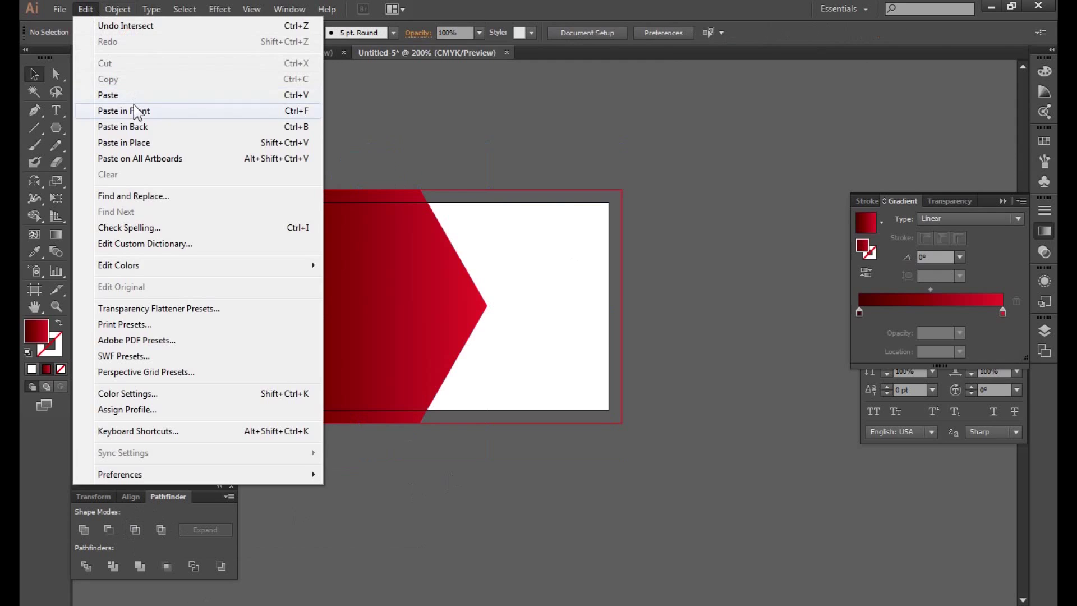
click(140, 111)
right_click(449, 256)
mouse_move(488, 463)
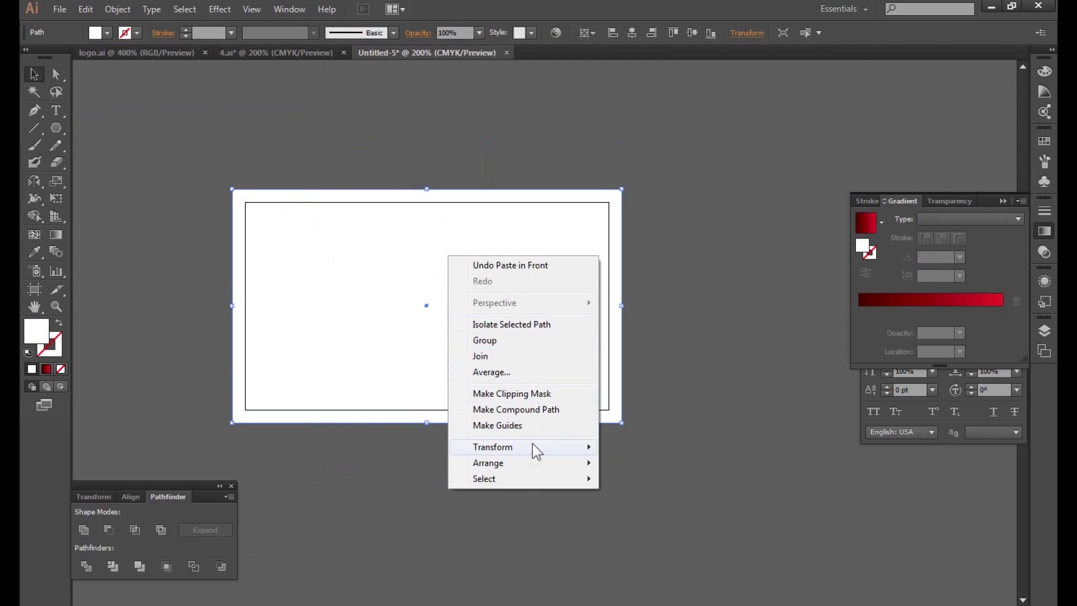
click(645, 511)
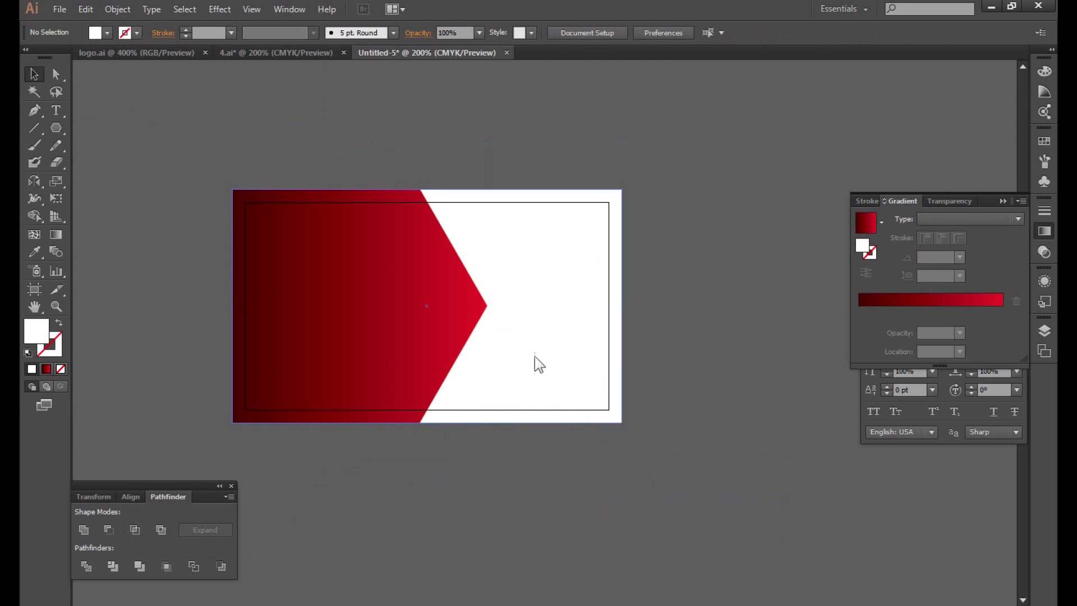
click(483, 303)
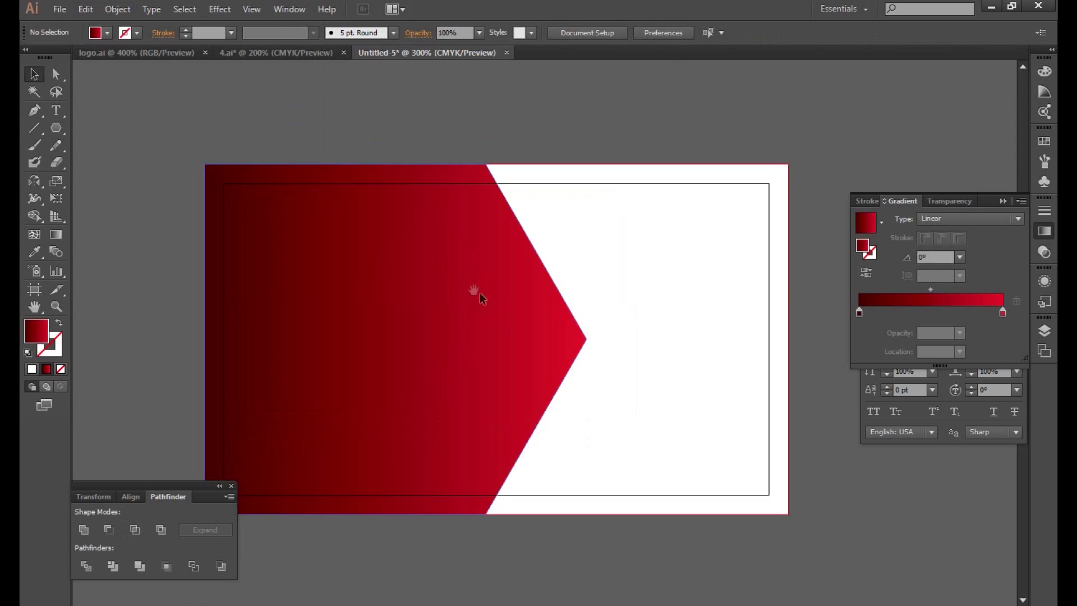
Copy the red shape, nudge it right, and cut the overlapping shapes into thin chevron edge pieces.
scroll(473, 300, up, 1)
click(85, 9)
click(97, 77)
drag(480, 293, 493, 293)
shift+click(179, 241)
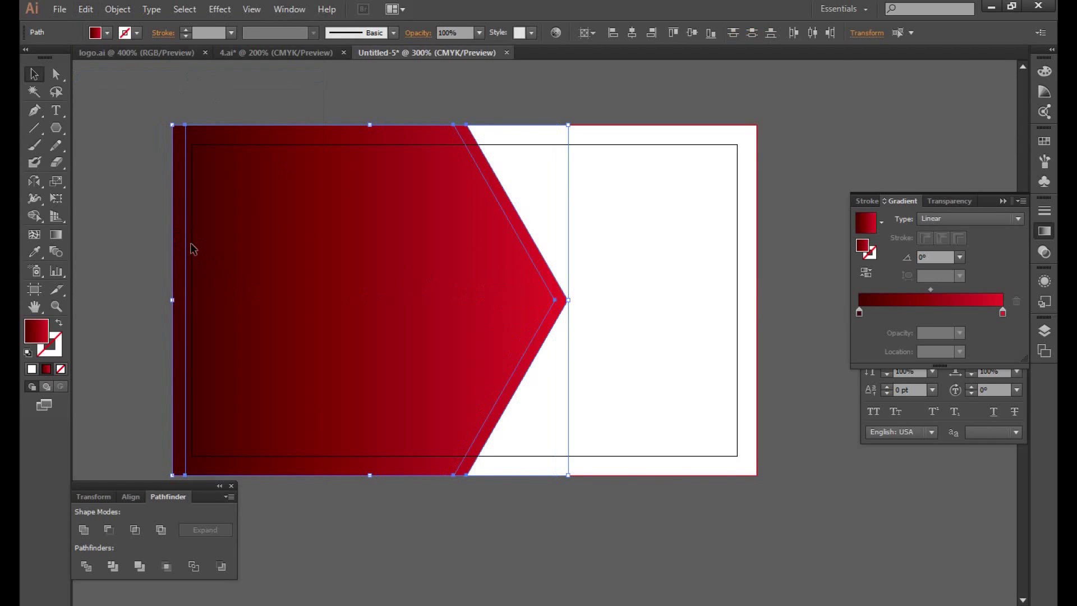
ctrl+click(552, 257)
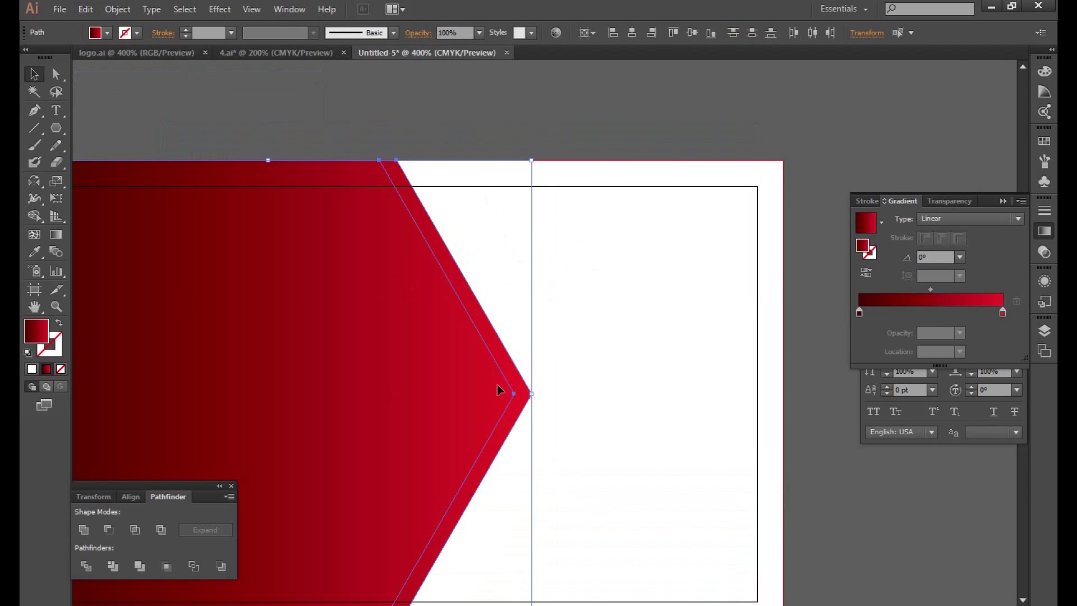
click(135, 530)
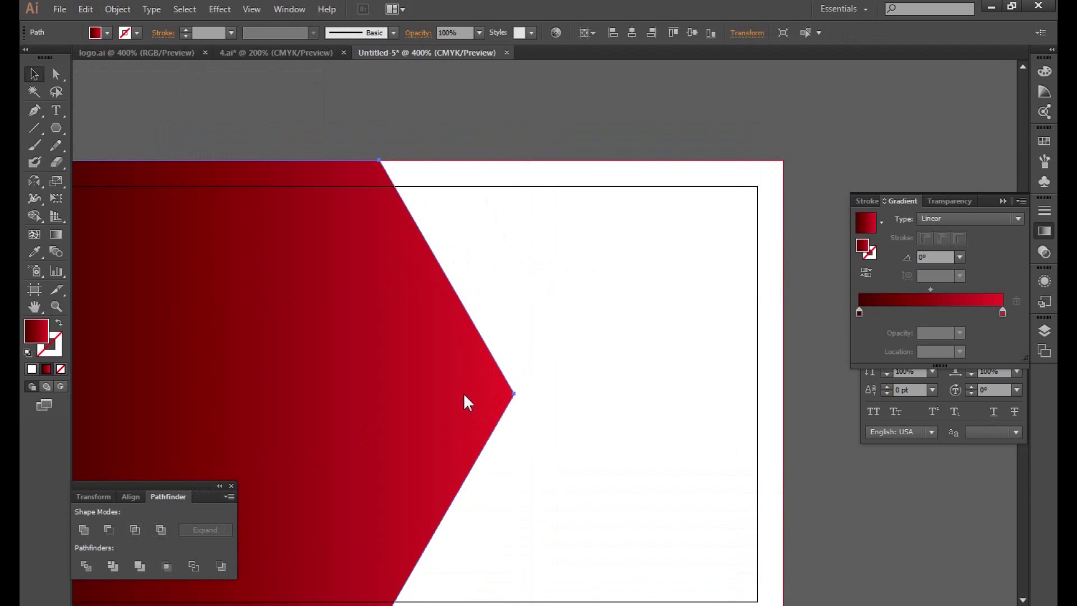
key(ctrl+minus)
click(162, 529)
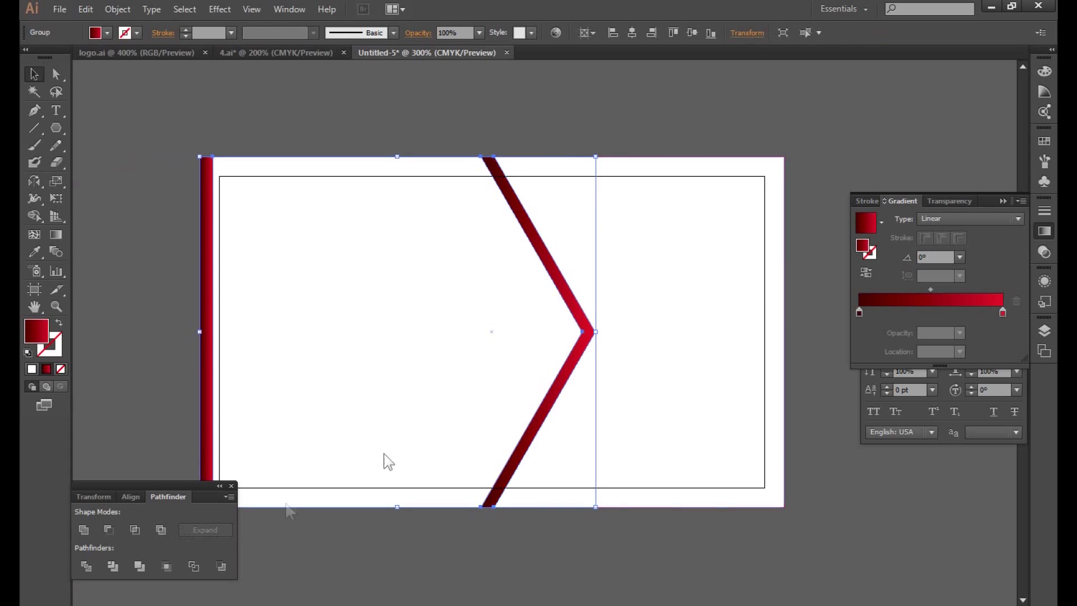
drag(469, 373, 461, 360)
click(341, 404)
Delete the left edge bar and paste the red arrow back in front.
click(56, 73)
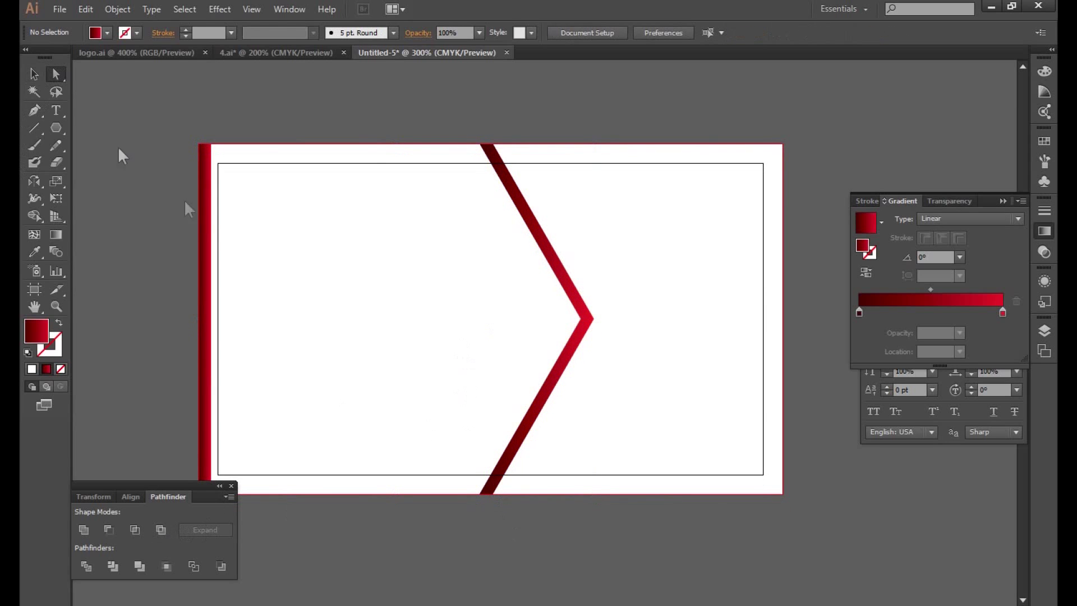
click(211, 222)
key(Delete)
click(279, 166)
click(85, 9)
click(147, 112)
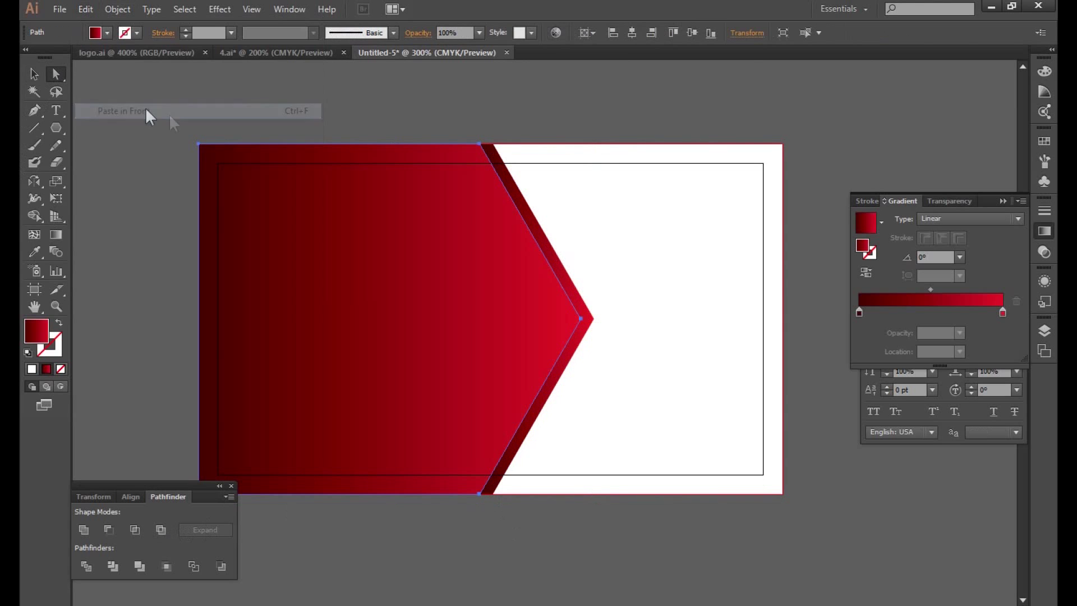
Select the chevron stripe group and the red arrow, trying the Gradient tool on them.
click(34, 73)
click(529, 257)
drag(576, 266, 510, 254)
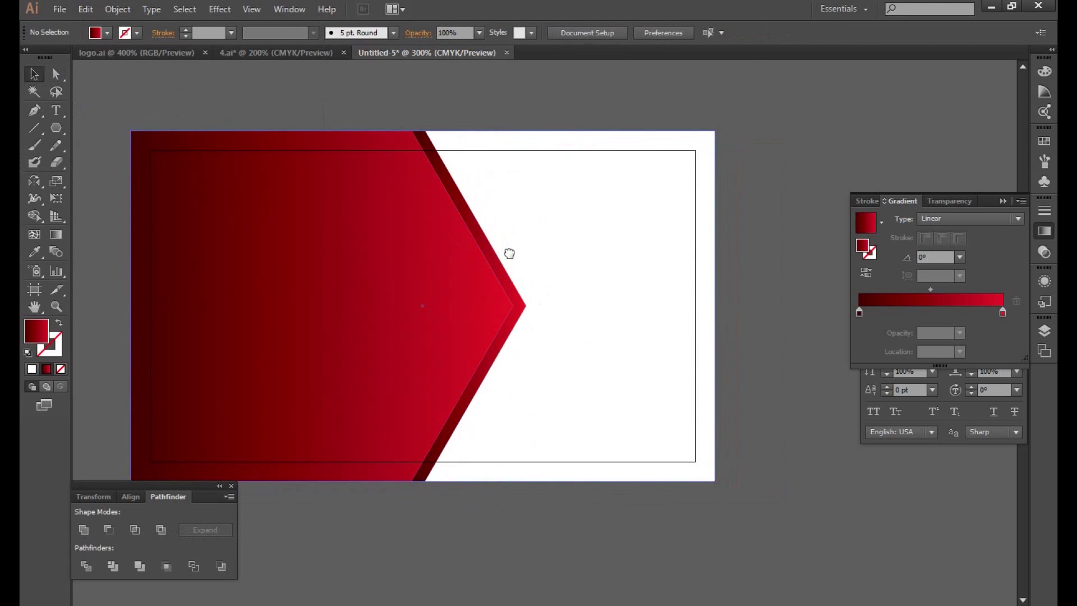
click(504, 259)
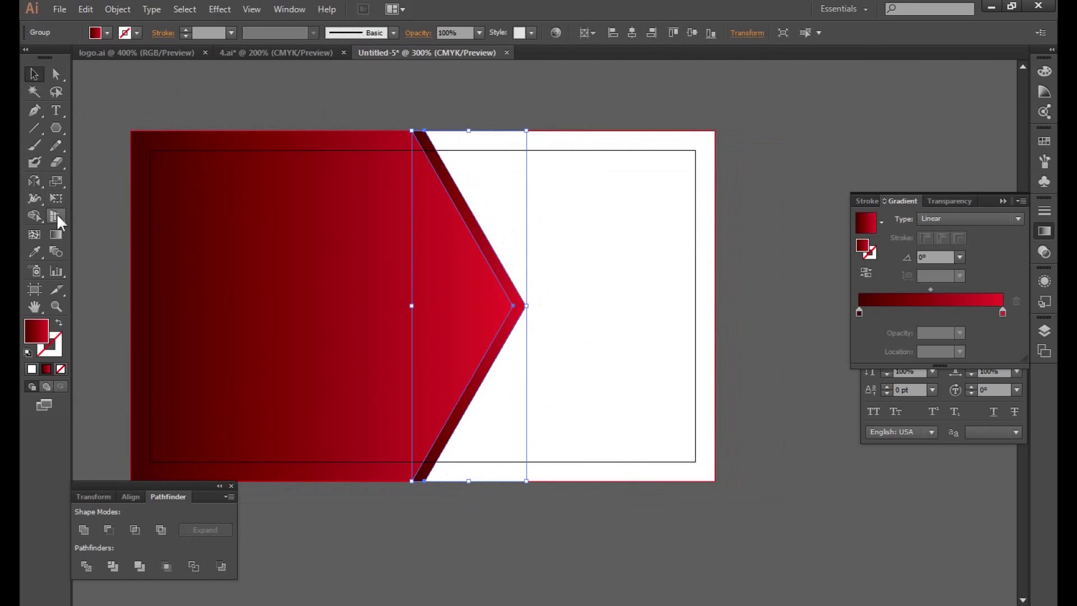
click(141, 257)
click(56, 234)
key(v)
Drag the stripe's gradient right to left, reversing it to -178.3°.
click(441, 179)
key(g)
drag(454, 296, 596, 293)
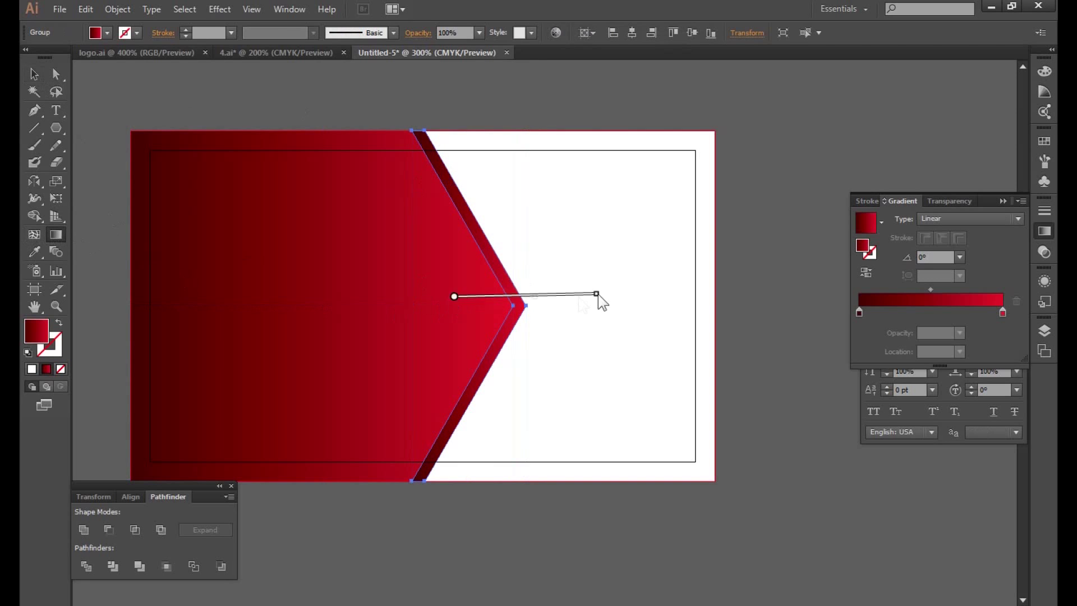
drag(743, 285, 354, 281)
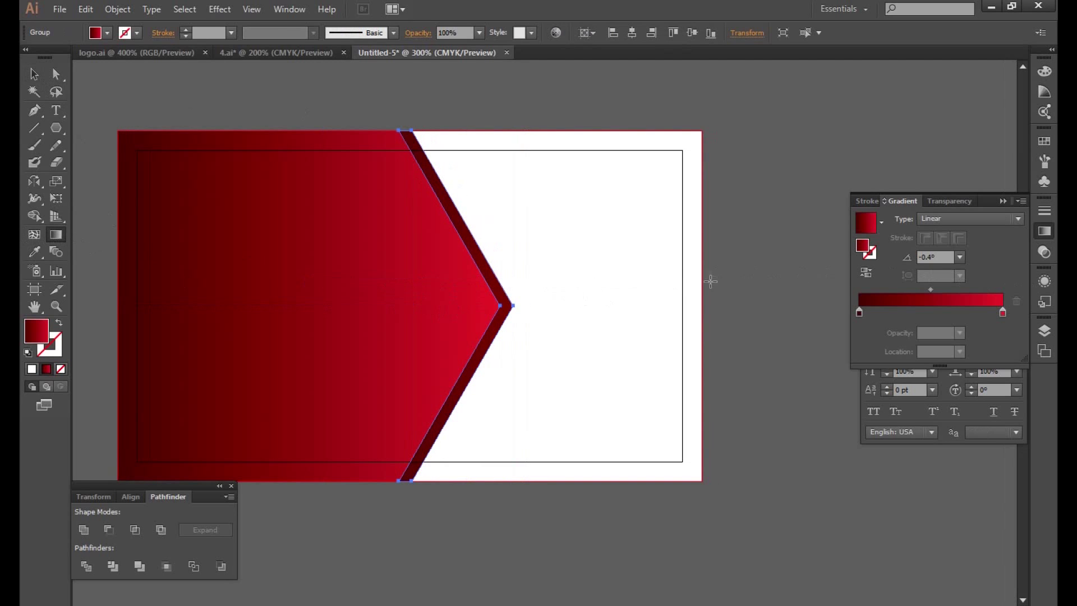
click(33, 74)
click(249, 85)
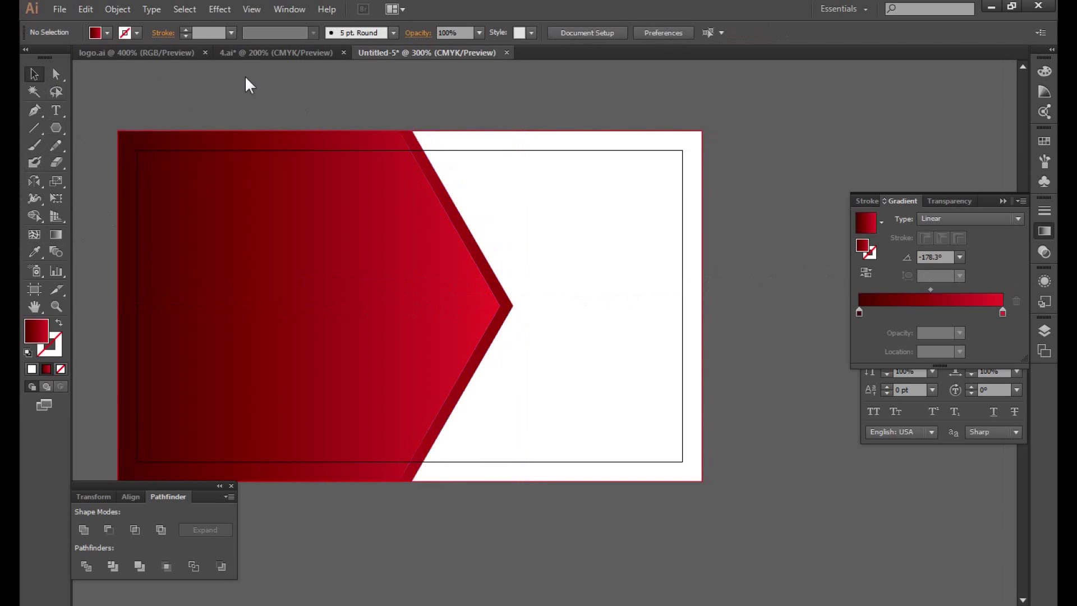
key(ctrl+minus)
drag(577, 253, 583, 220)
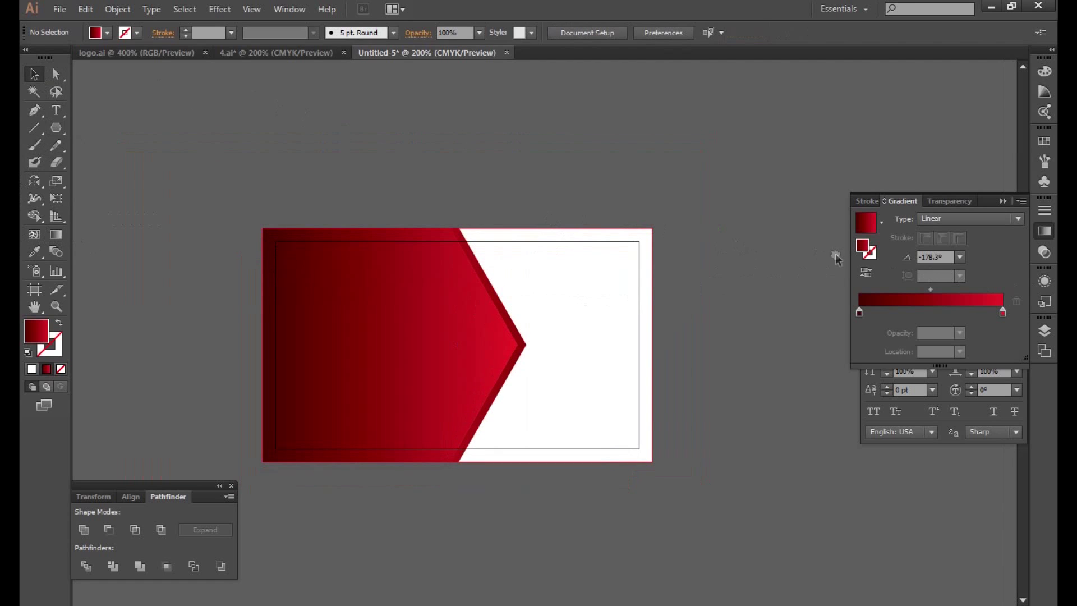
key(ctrl+plus)
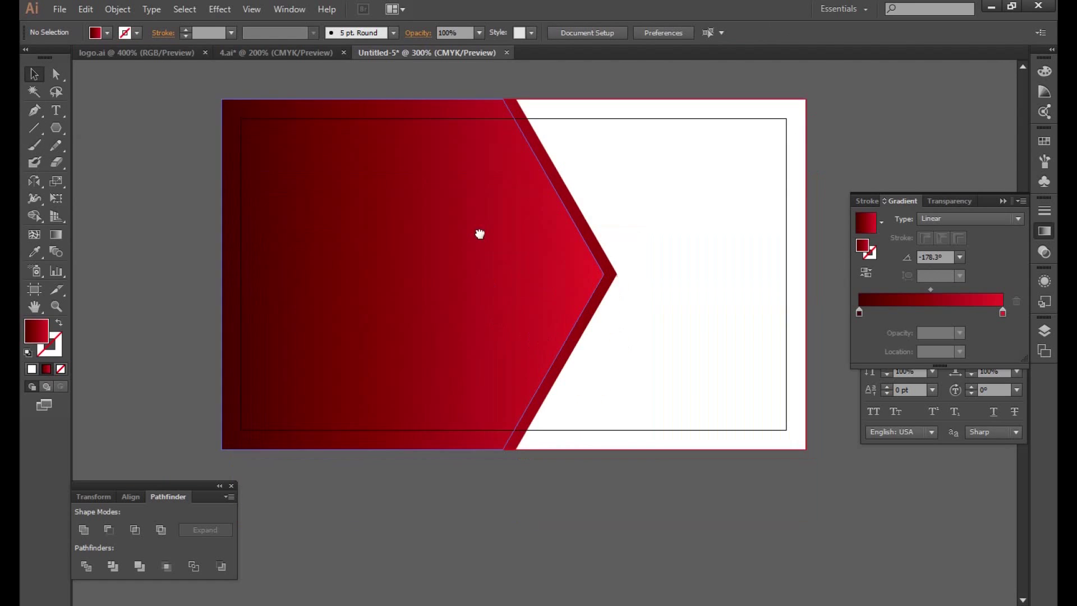
Set the Type tool's font to Bebas Neue Bold in the Character panel.
mouse_move(425, 287)
mouse_down()
mouse_move(378, 288)
mouse_move(393, 287)
mouse_up()
drag(686, 284, 665, 291)
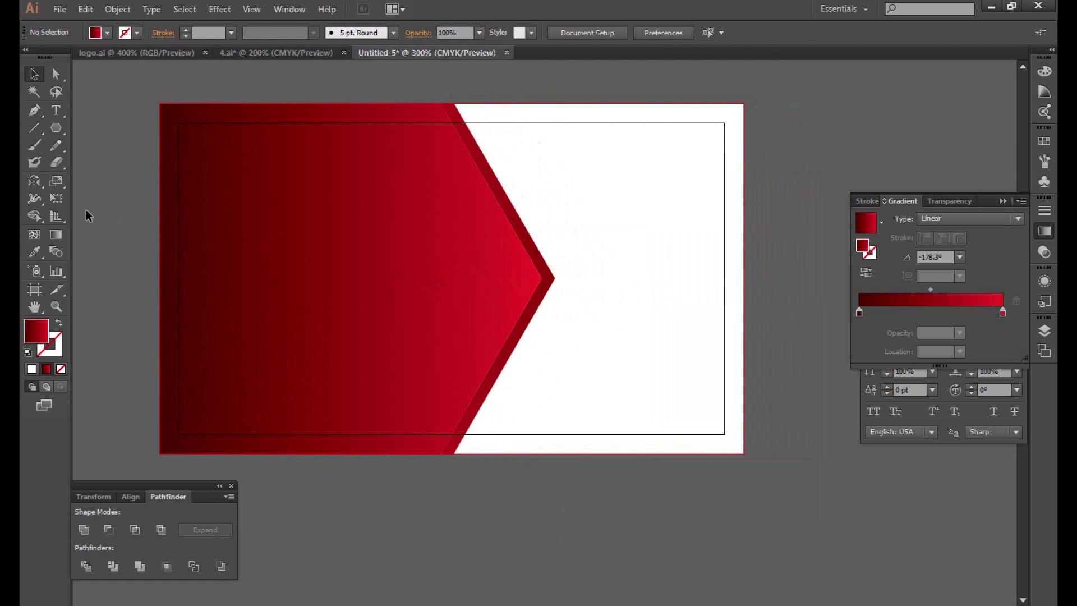
click(55, 109)
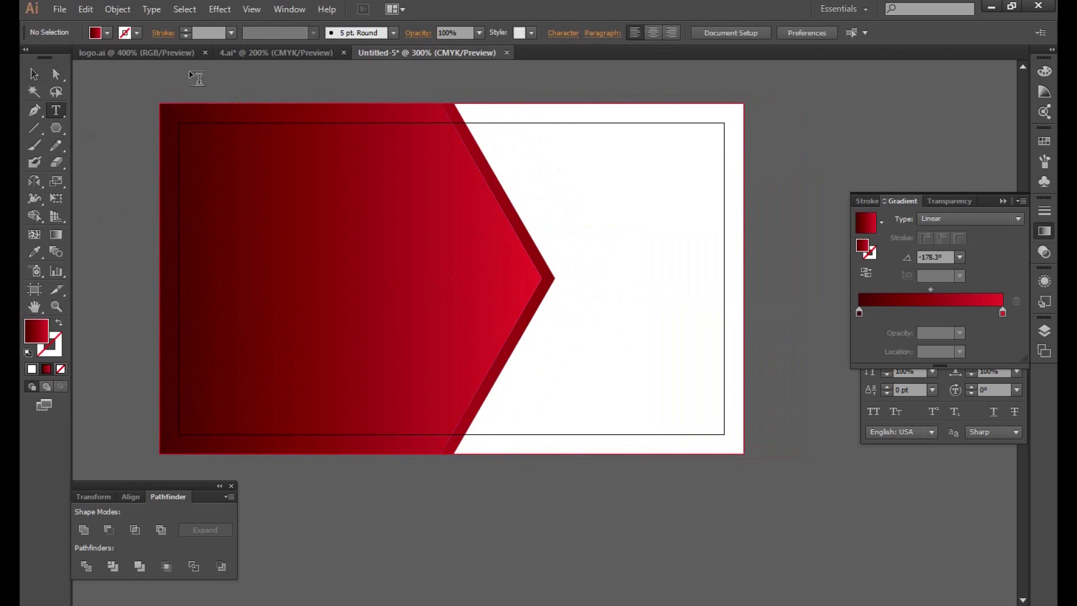
click(971, 399)
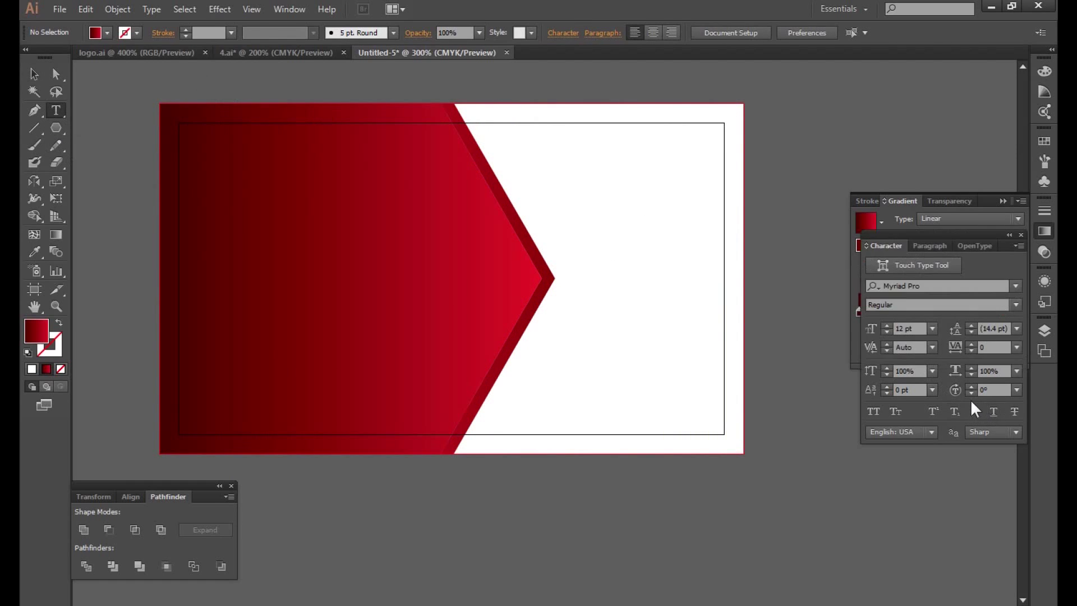
click(941, 290)
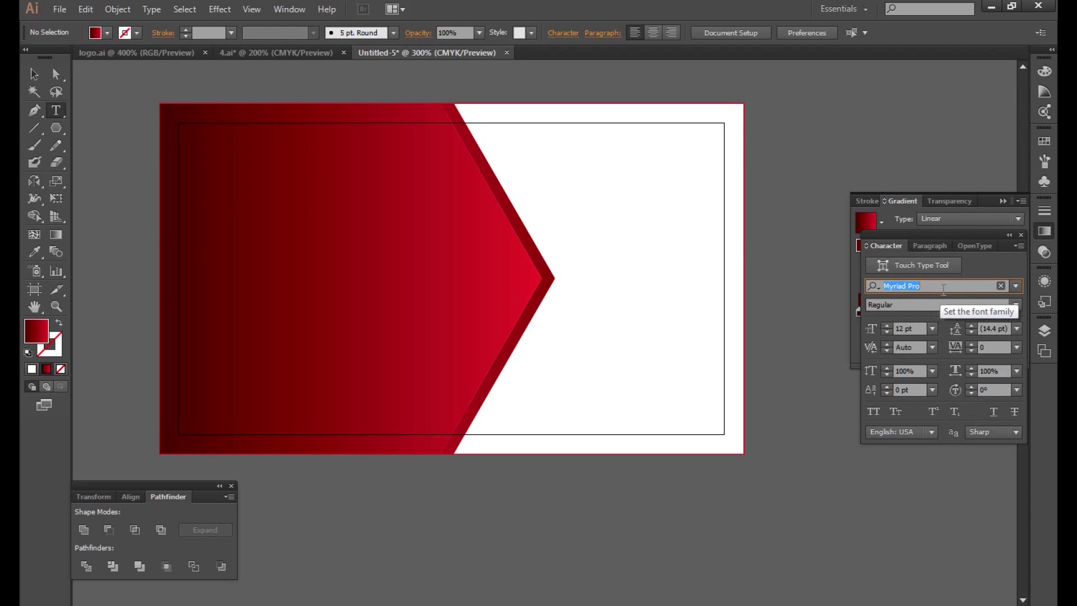
text(bebas)
key(Down)
key(Down)
key(Down)
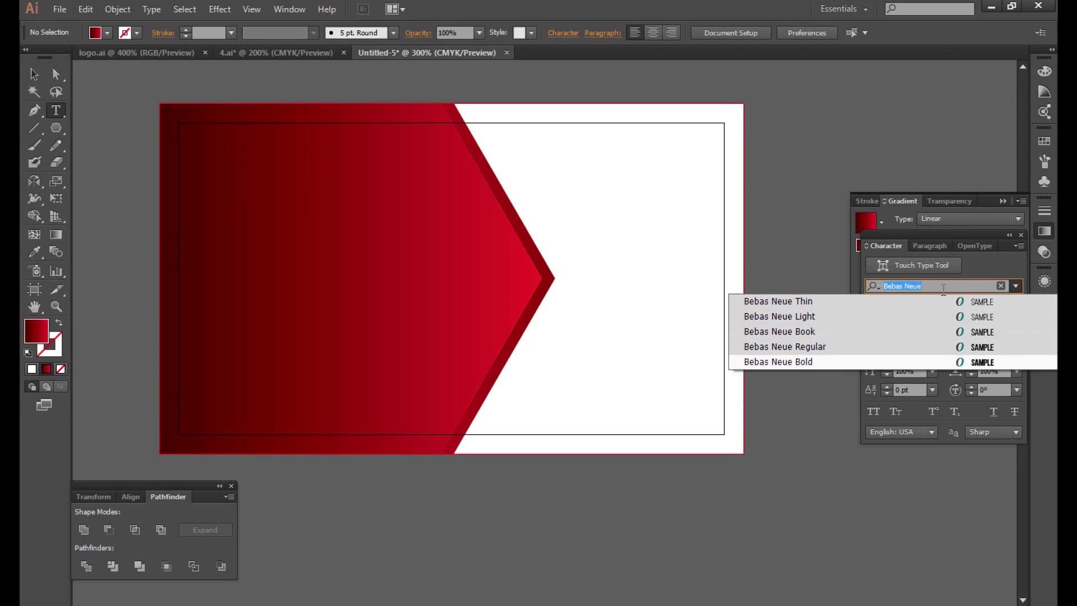
key(Return)
Type the cardholder's name right of the arrow tip and move it into place.
click(611, 284)
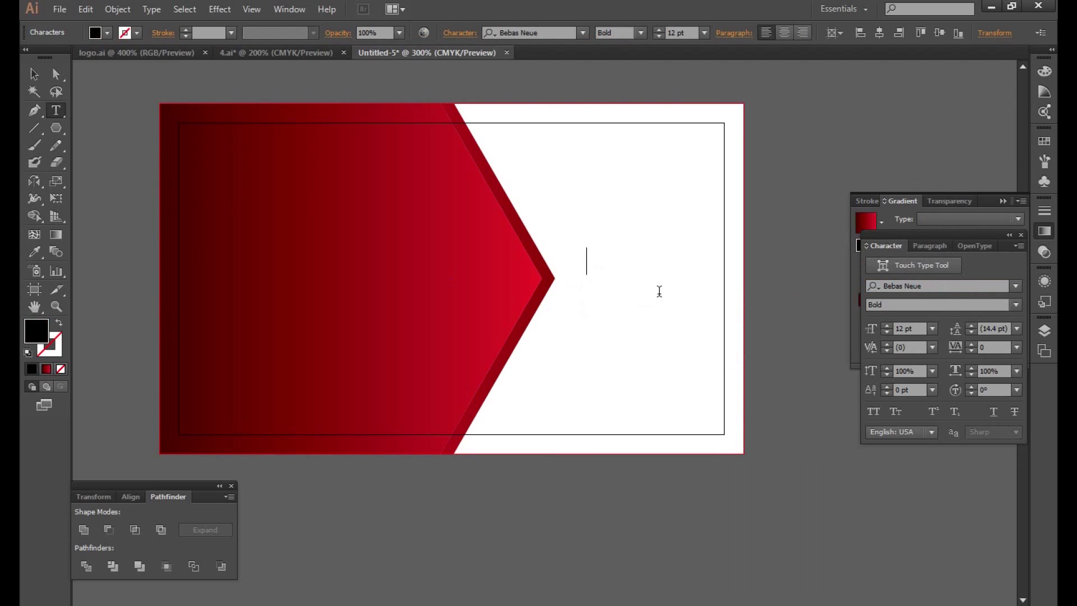
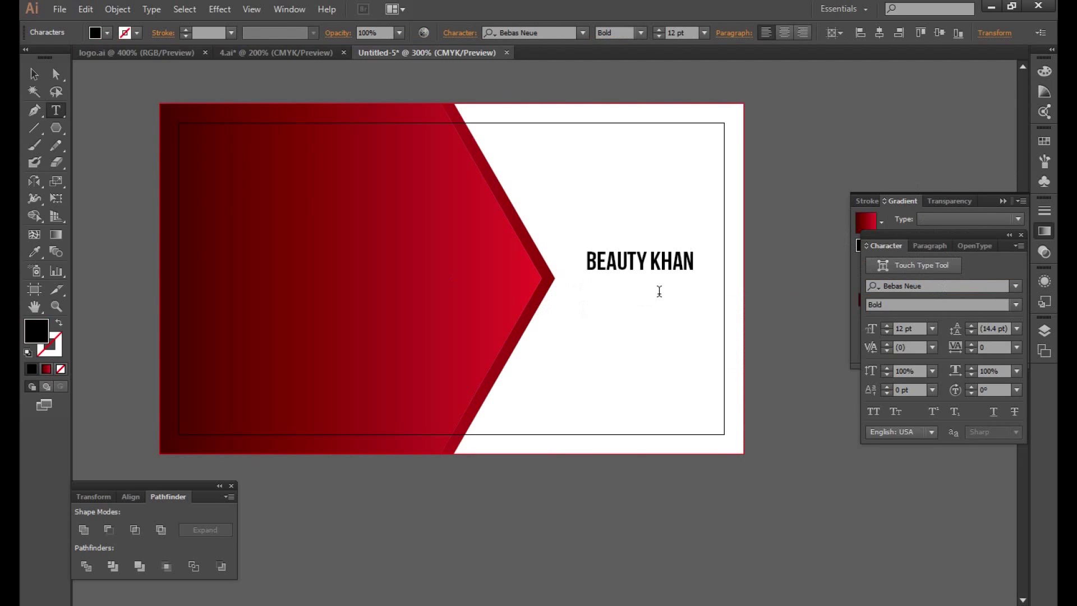
click(34, 74)
mouse_move(661, 281)
mouse_down()
mouse_move(669, 295)
mouse_move(699, 297)
mouse_up()
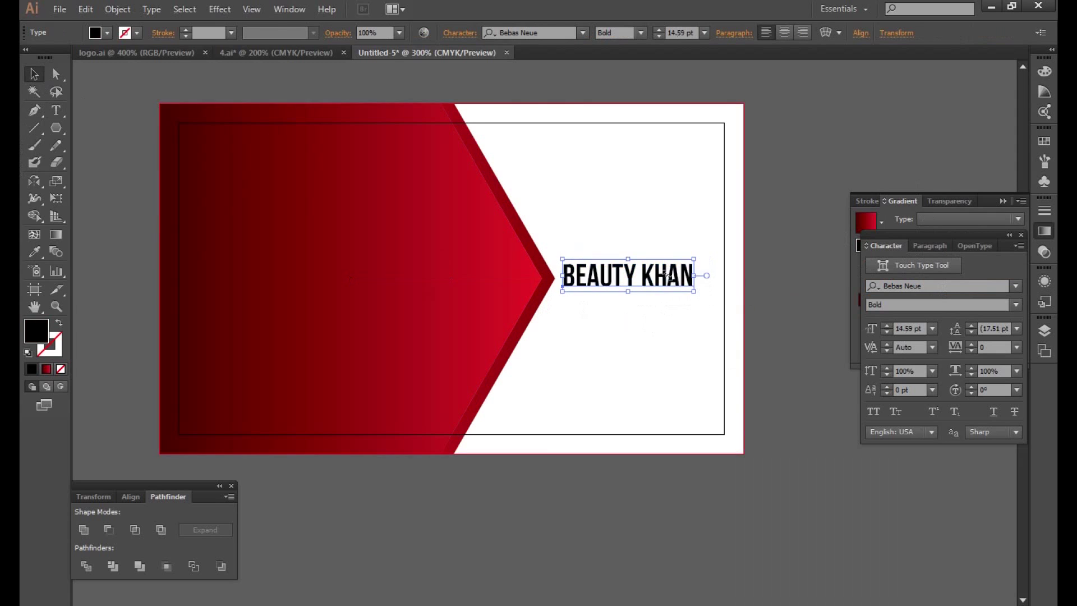
click(610, 486)
drag(56, 128, 78, 130)
Create a 3.25 × 1.75 in rectangle with no fill, centred on the card.
click(615, 314)
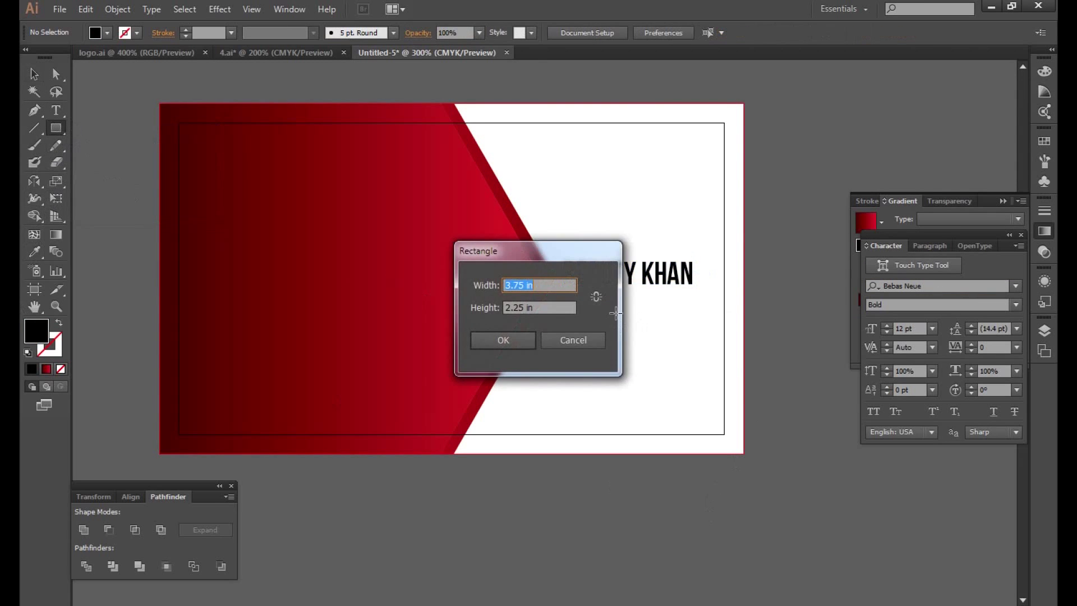
text(3.2)
text(5)
key(Tab)
text(75)
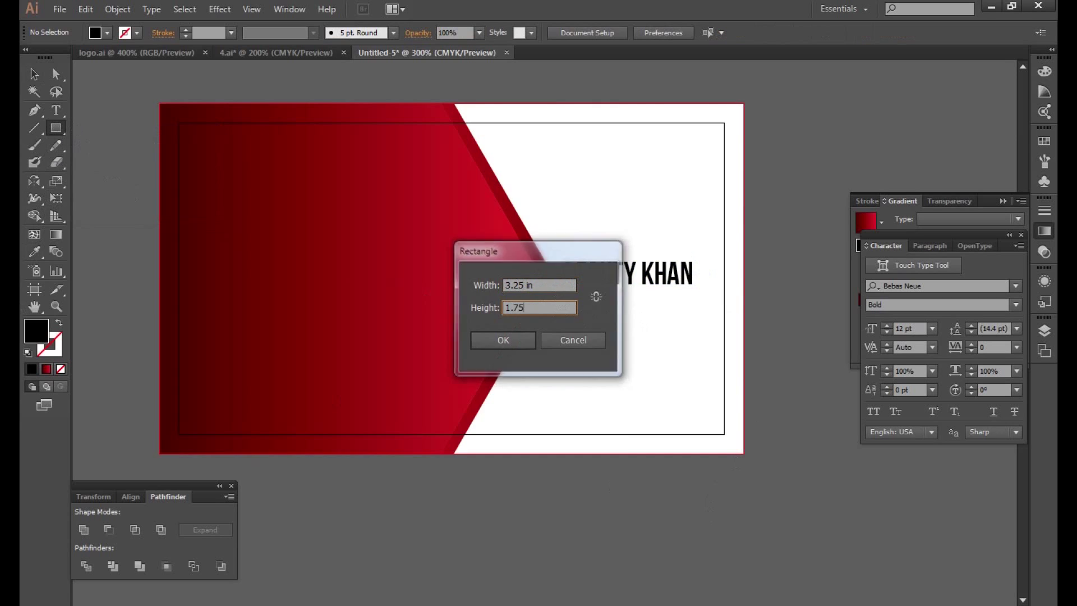
key(Return)
click(33, 74)
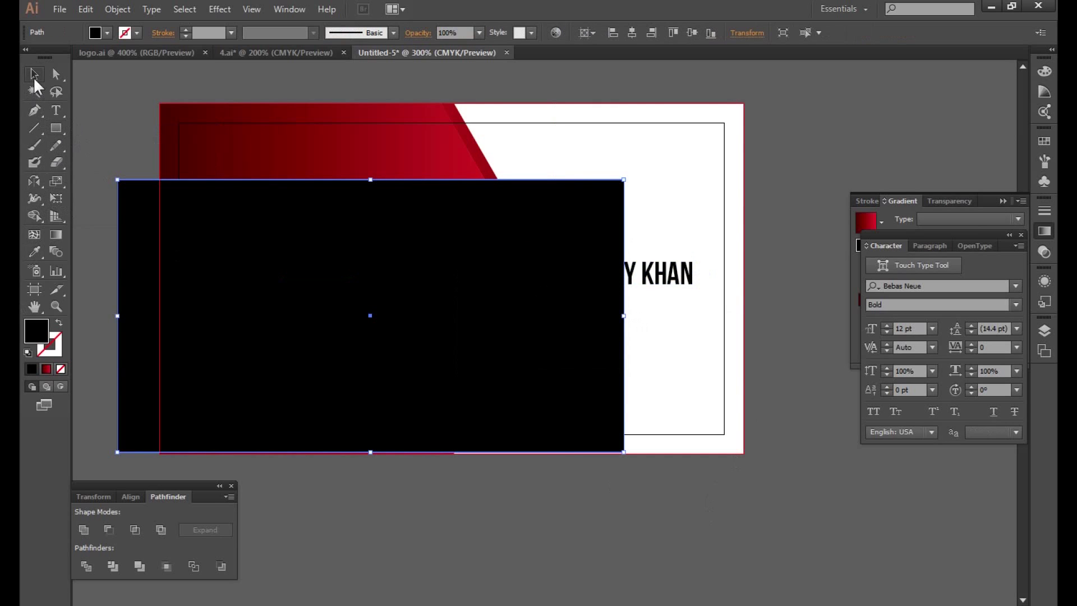
click(61, 385)
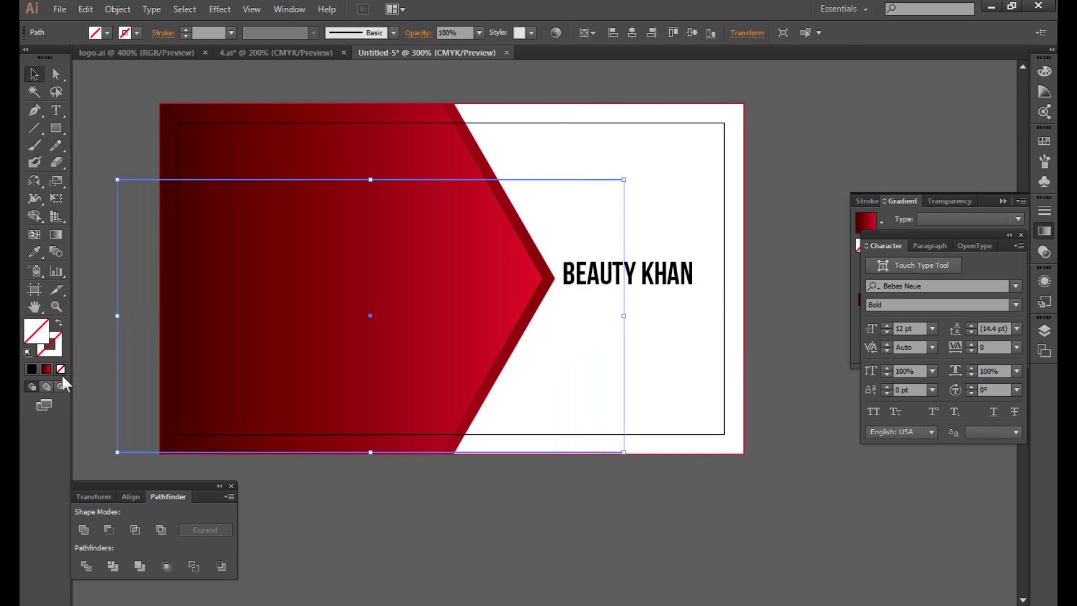
click(694, 33)
click(634, 33)
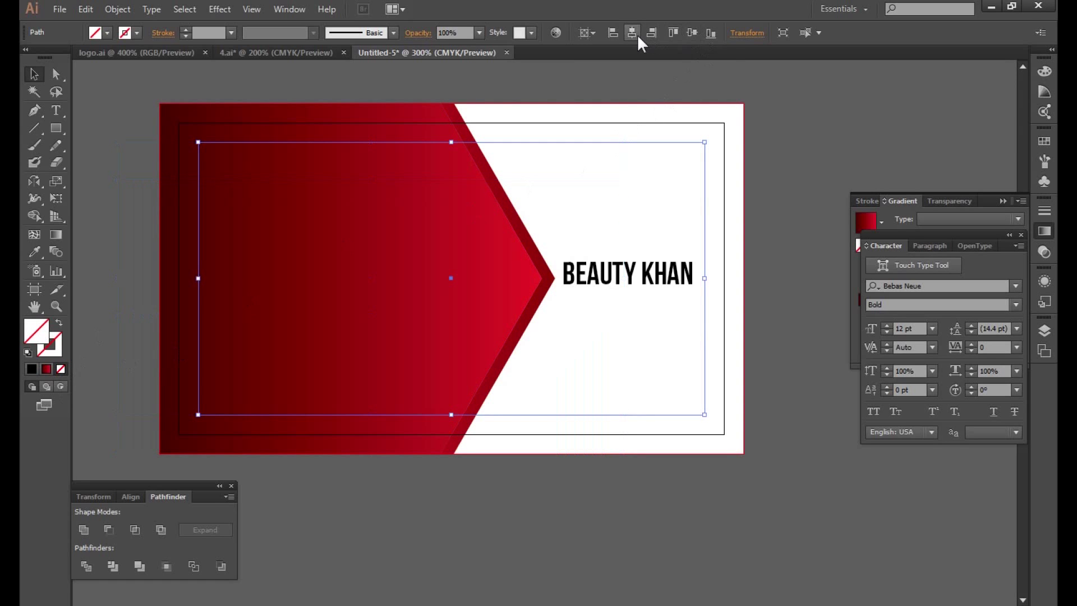
Turn the rectangle into guides and nudge the name left and down within them.
right_click(673, 143)
right_click(672, 162)
click(738, 329)
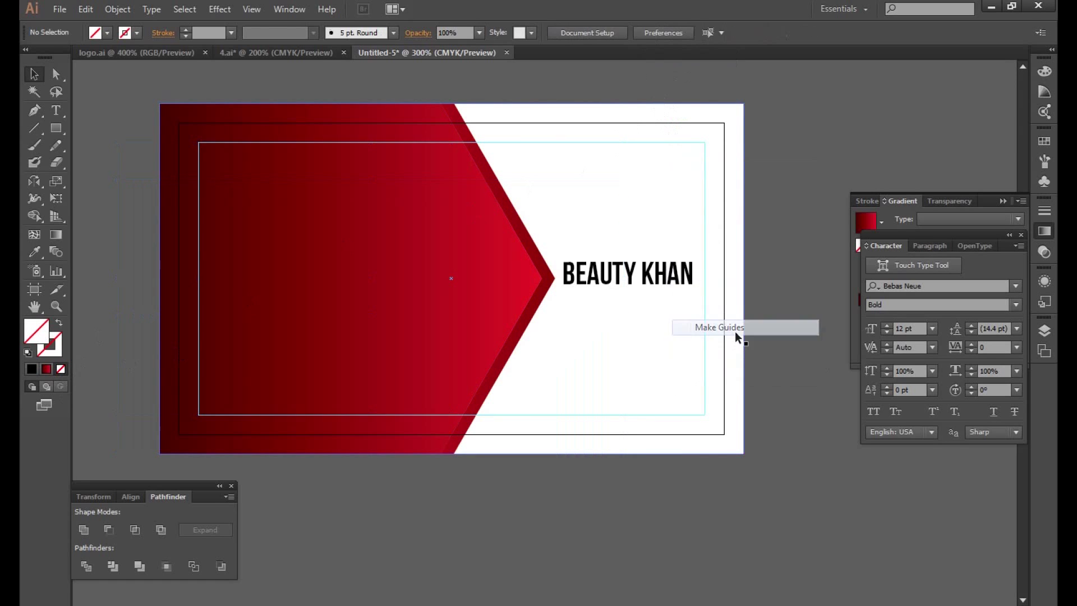
key(Left)
key(Left)
key(Left)
key(Down)
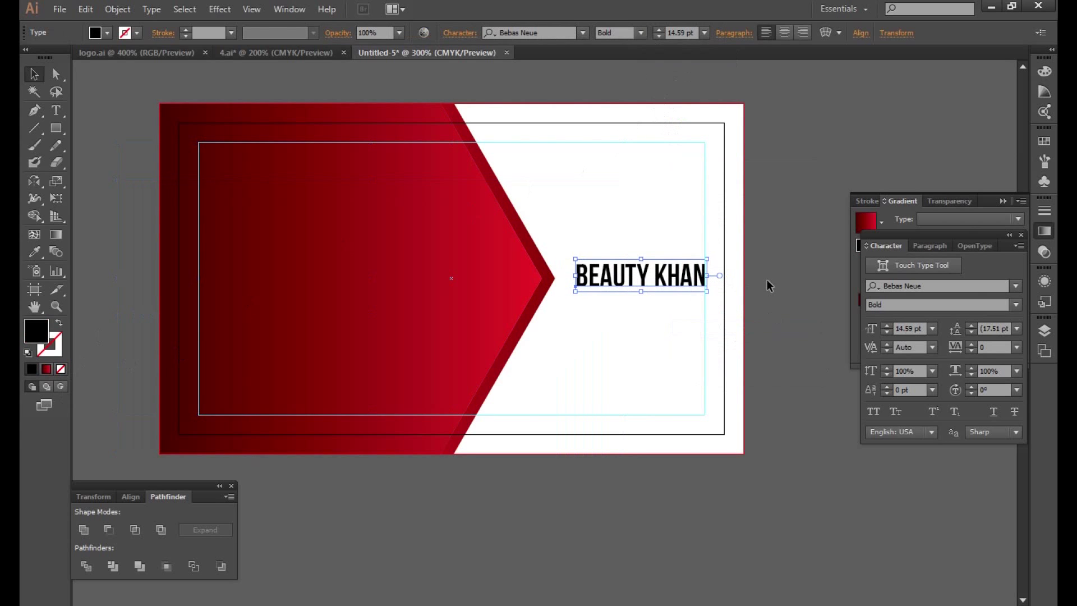
click(723, 274)
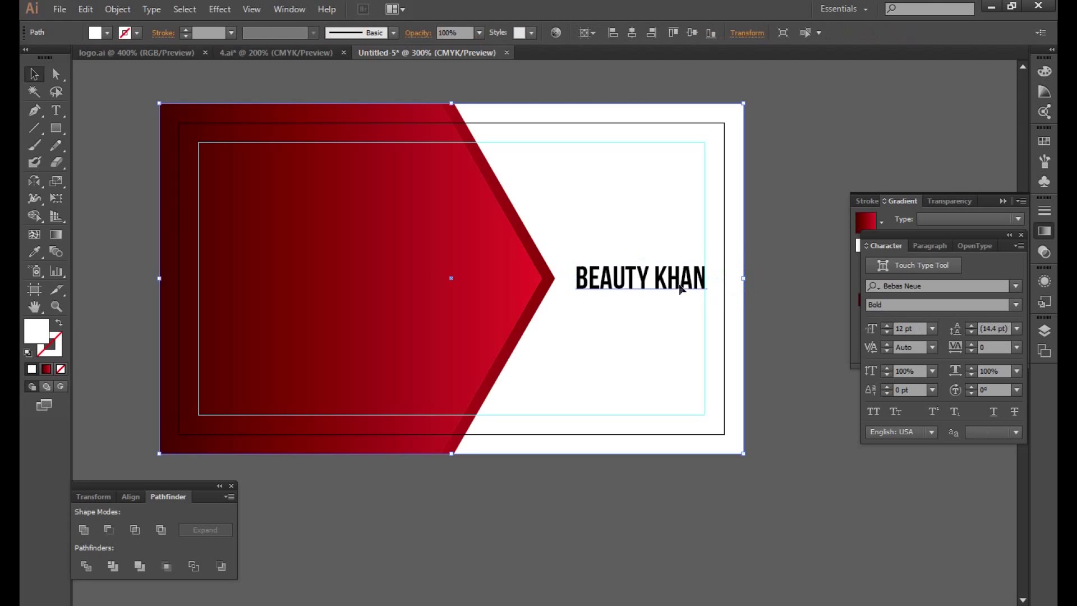
Duplicate the name below, retype it as 'GRAPHIC DESIGNER', and right-align it under the name.
click(648, 285)
drag(647, 280, 646, 319)
triple_click(648, 317)
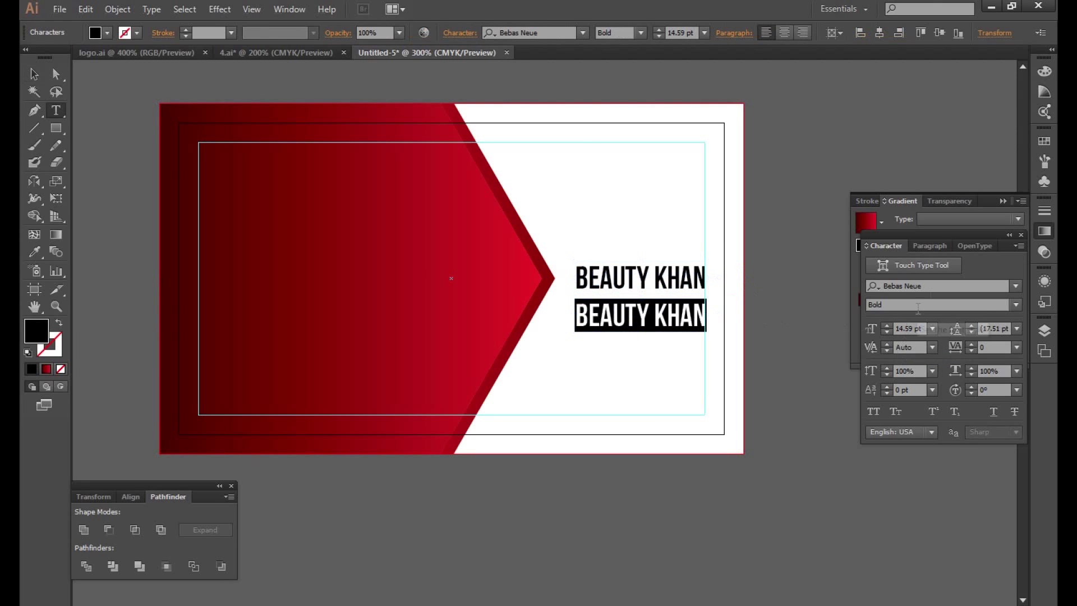
text(GRAPHIC)
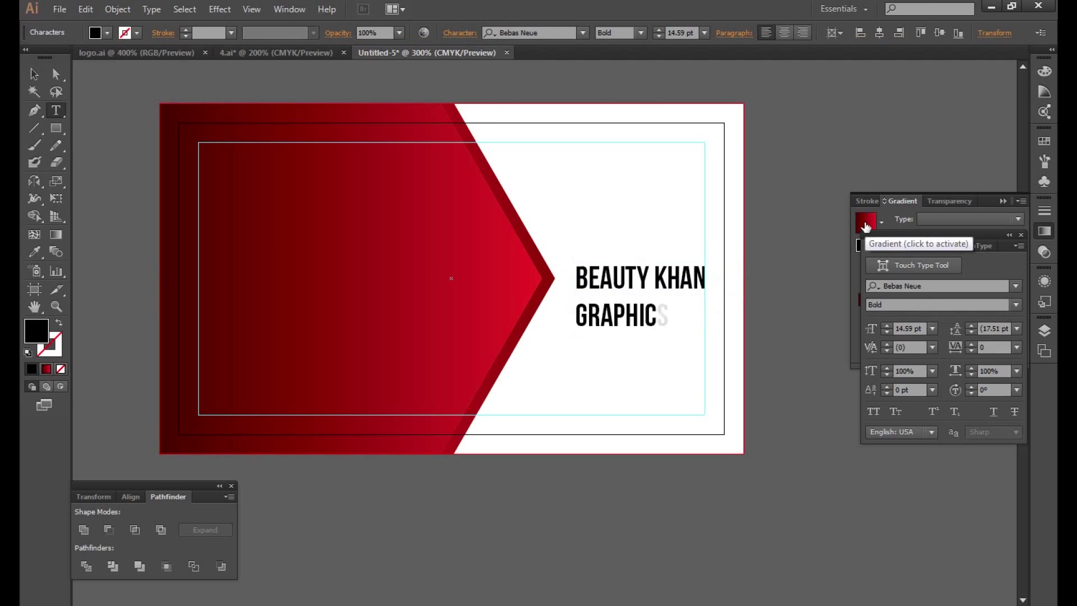
text( DESIGNER)
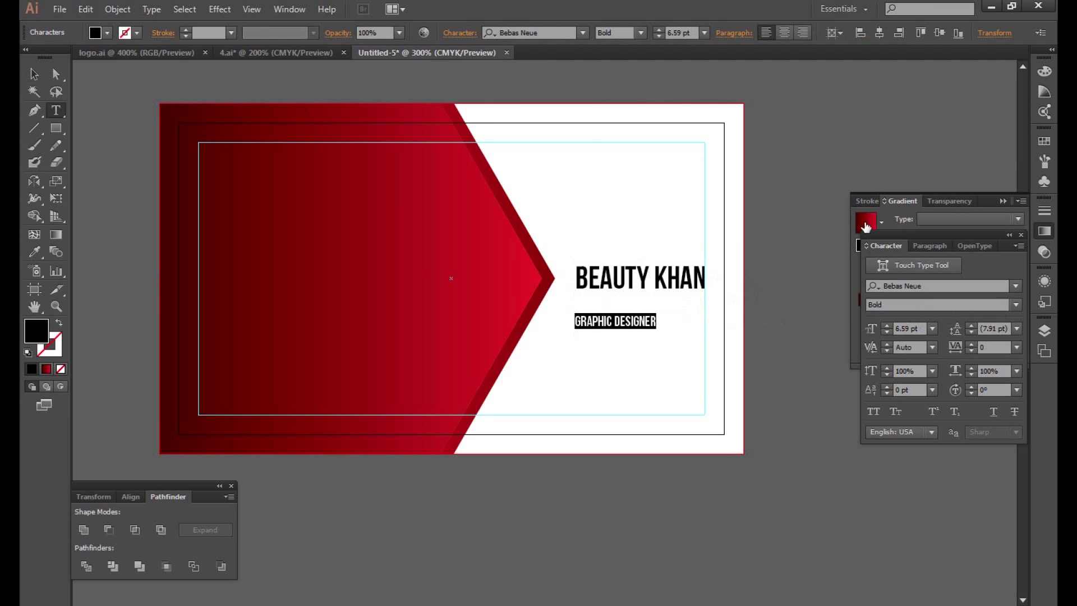
click(34, 73)
key(ctrl+plus)
drag(455, 336, 520, 307)
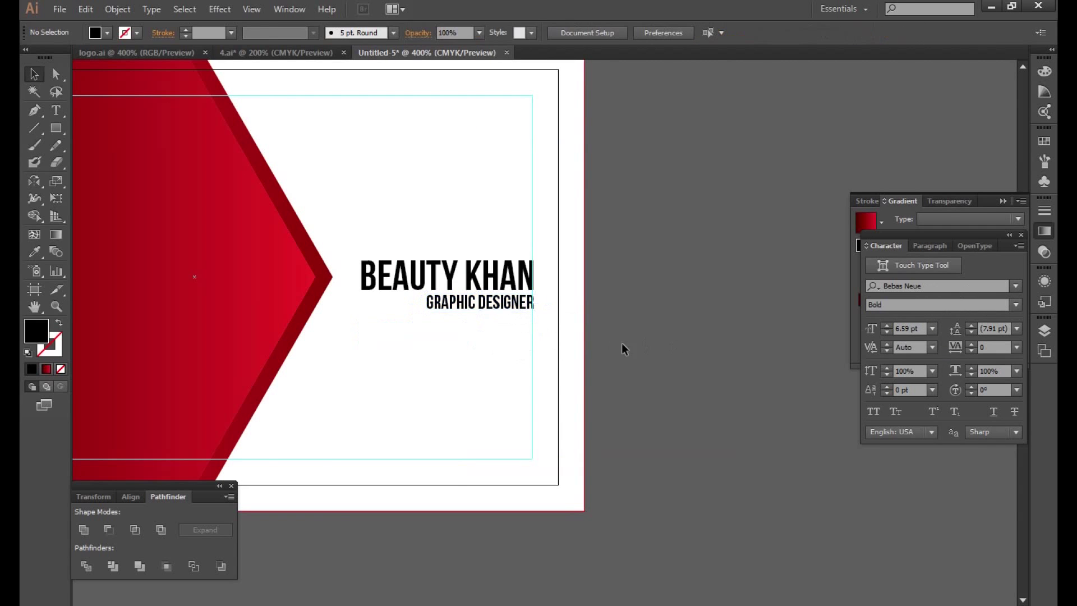
scroll(610, 336, left, 5)
Turn the name text dark grey with black at about 93%.
click(694, 264)
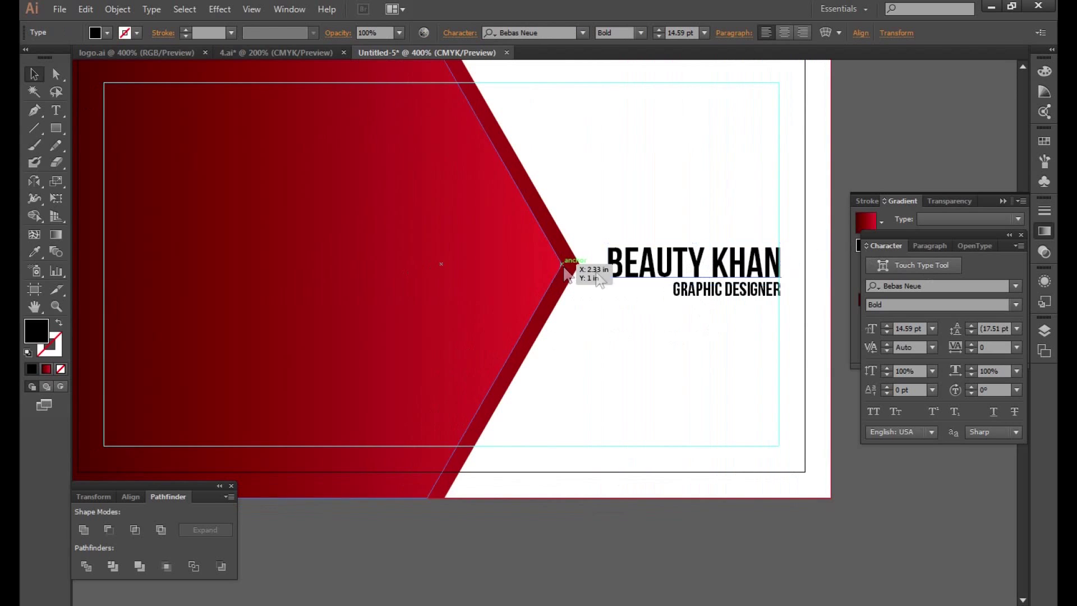
key(F6)
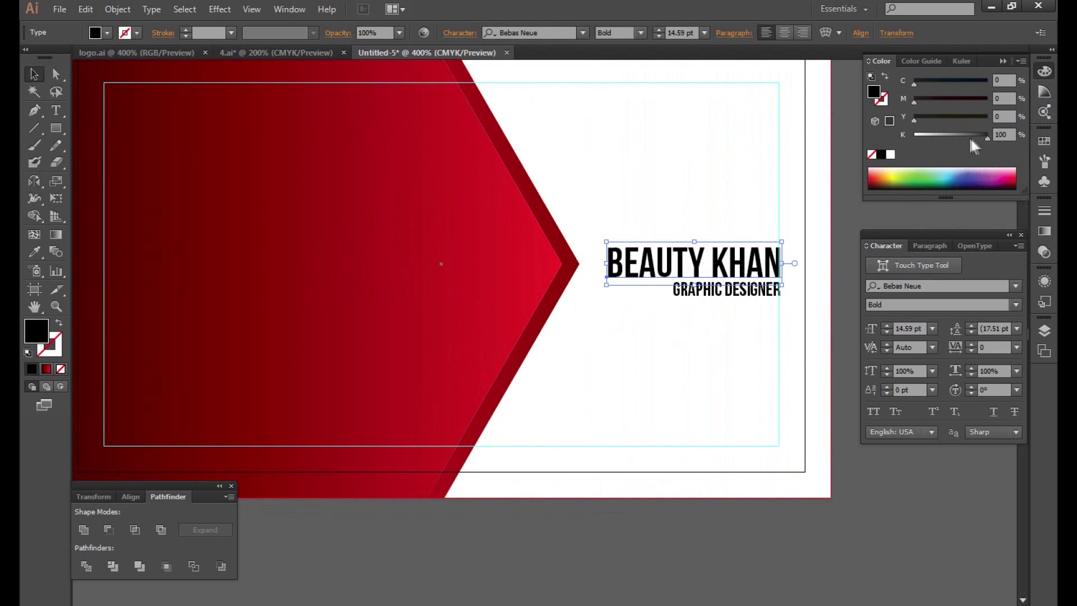
click(981, 137)
drag(981, 134, 983, 134)
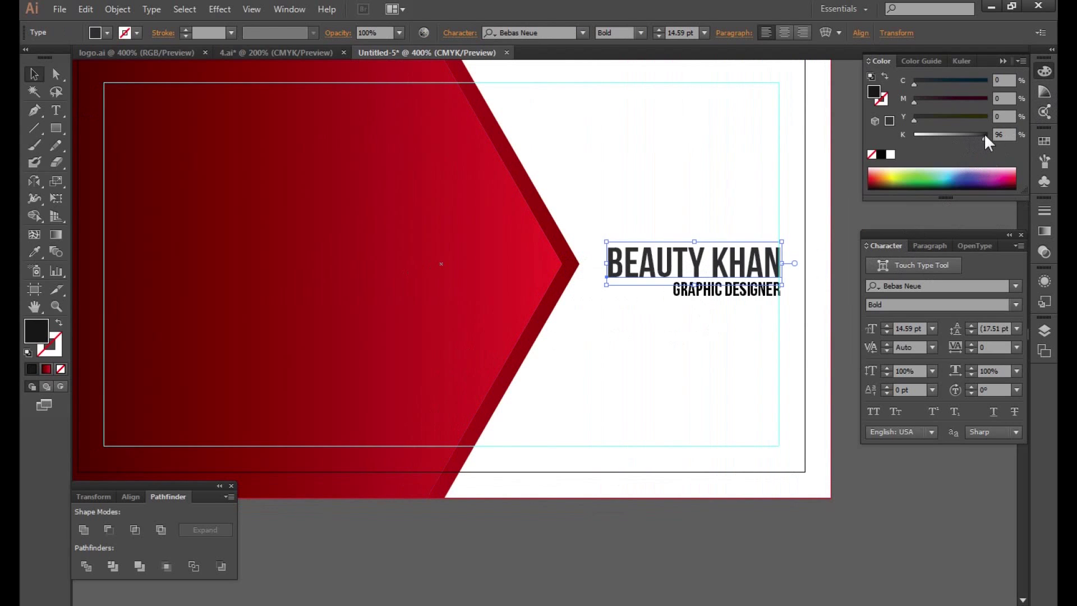
click(620, 451)
key(ctrl+minus)
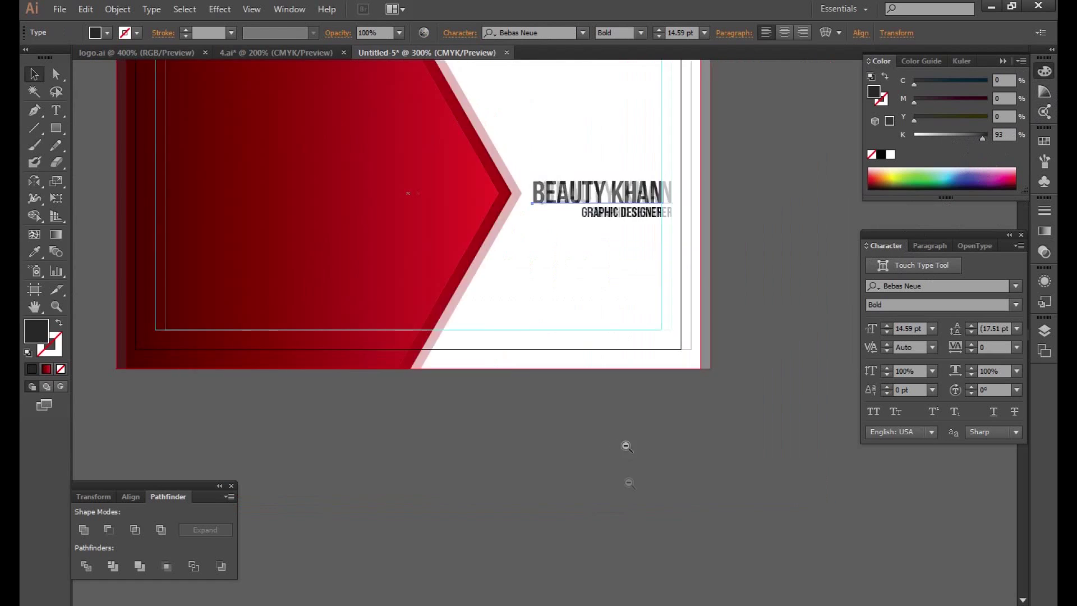
Change the GRAPHIC DESIGNER line to Bebas Neue Regular.
click(648, 305)
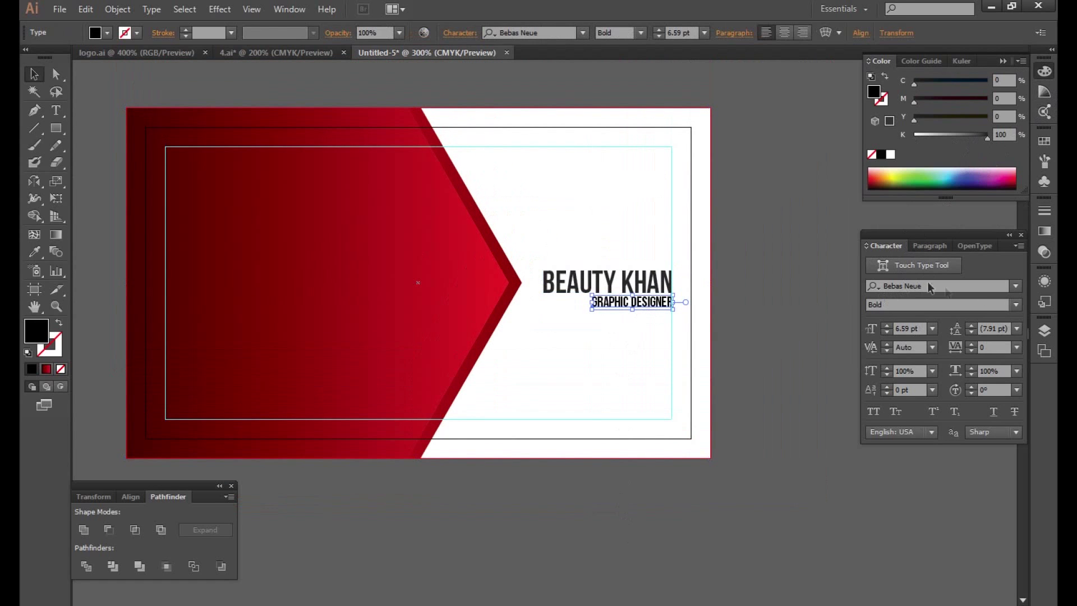
click(1016, 305)
click(903, 368)
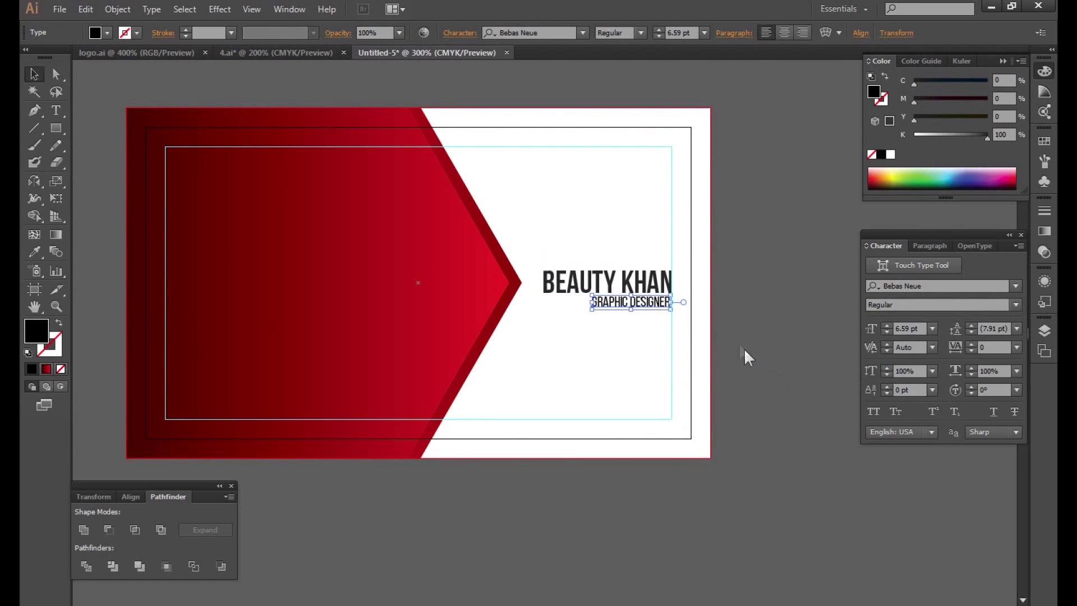
key(ctrl+plus)
key(ctrl+minus)
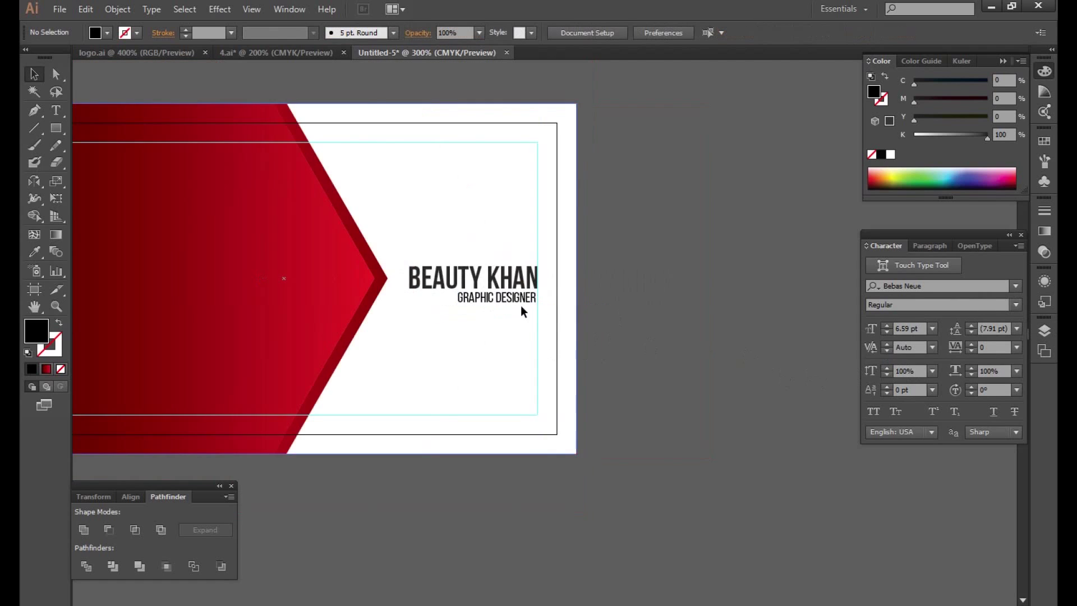
drag(523, 307, 551, 301)
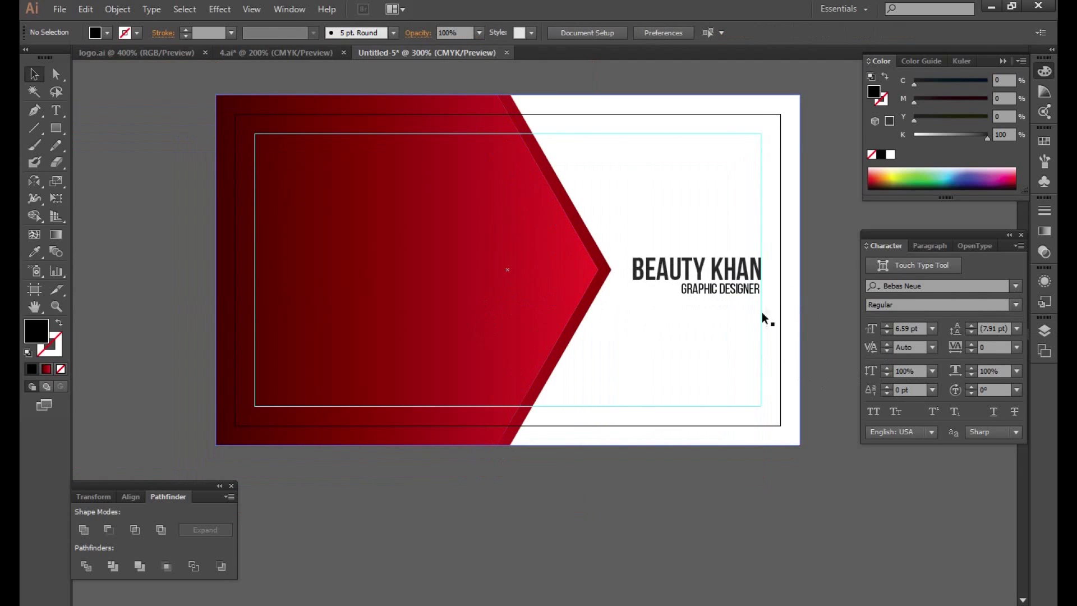
drag(742, 311, 722, 341)
click(716, 325)
Copy the green AT logo from logo.ai and paste it into the Untitled-5 card.
click(90, 53)
drag(510, 369, 552, 422)
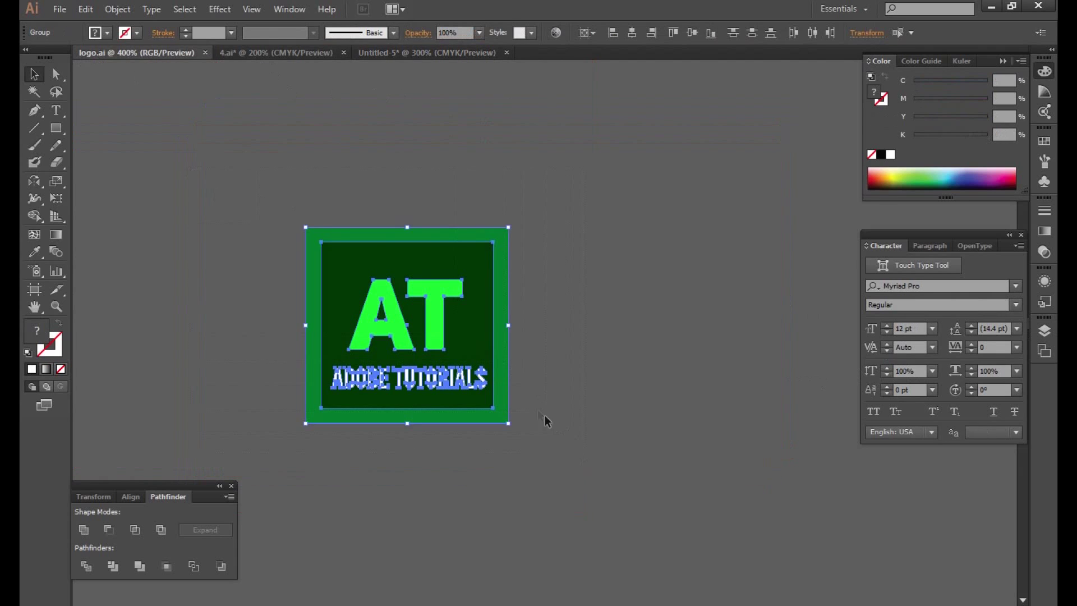
click(424, 53)
click(85, 8)
click(125, 99)
Scale the AT logo down and place it in the card's upper left inside the margin guides.
drag(611, 306, 712, 212)
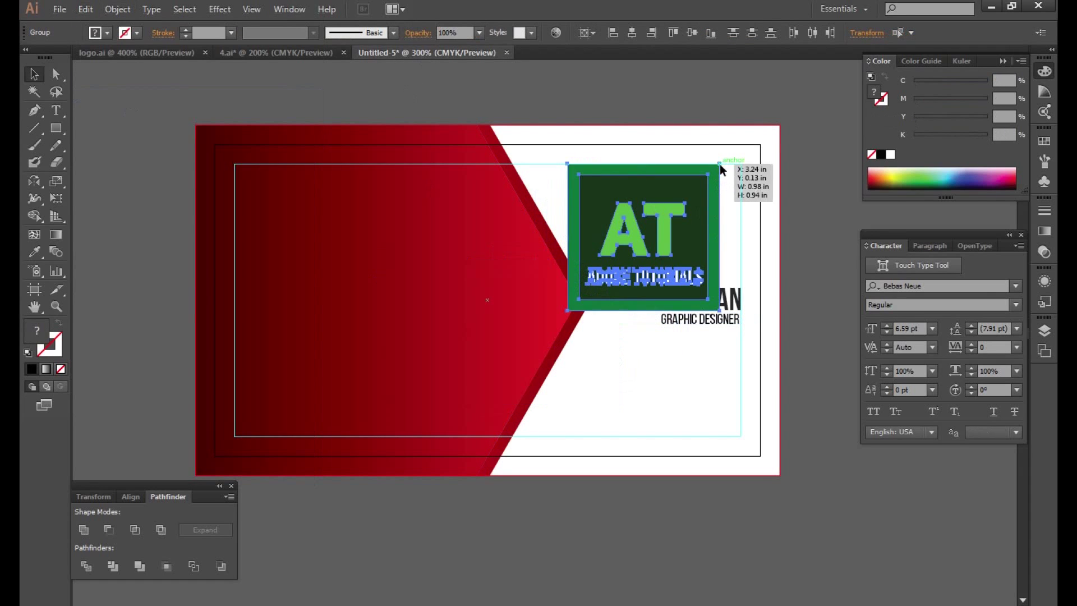
drag(720, 169, 683, 199)
mouse_move(658, 236)
mouse_down()
mouse_move(364, 243)
mouse_move(381, 233)
mouse_up()
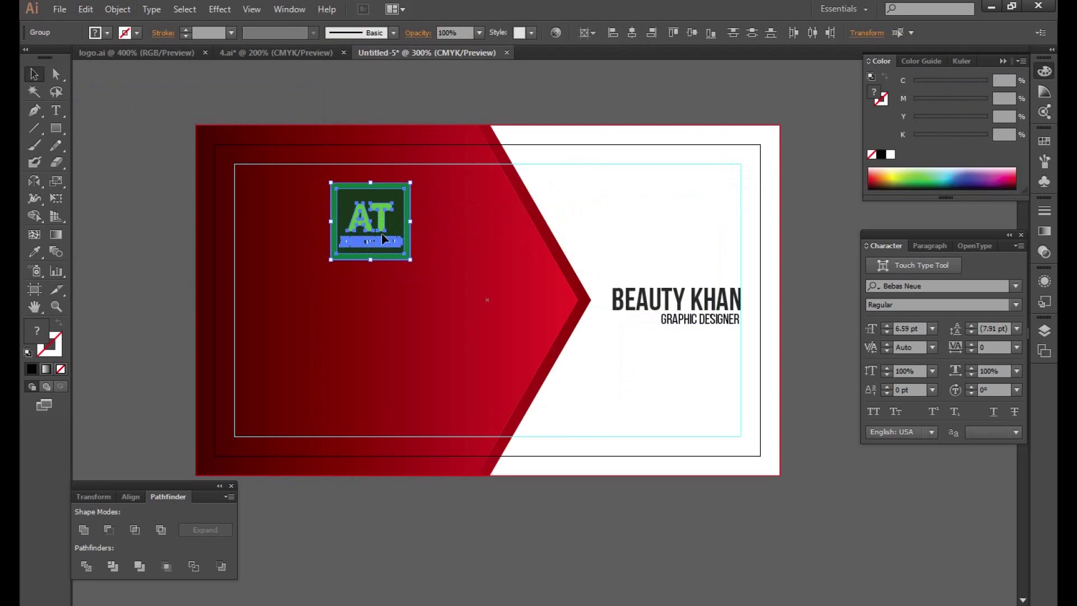
drag(411, 260, 366, 229)
scroll(476, 310, up, 1)
scroll(464, 202, down, 1)
scroll(464, 185, down, 1)
mouse_move(464, 185)
mouse_down()
mouse_move(487, 230)
mouse_move(479, 267)
mouse_up()
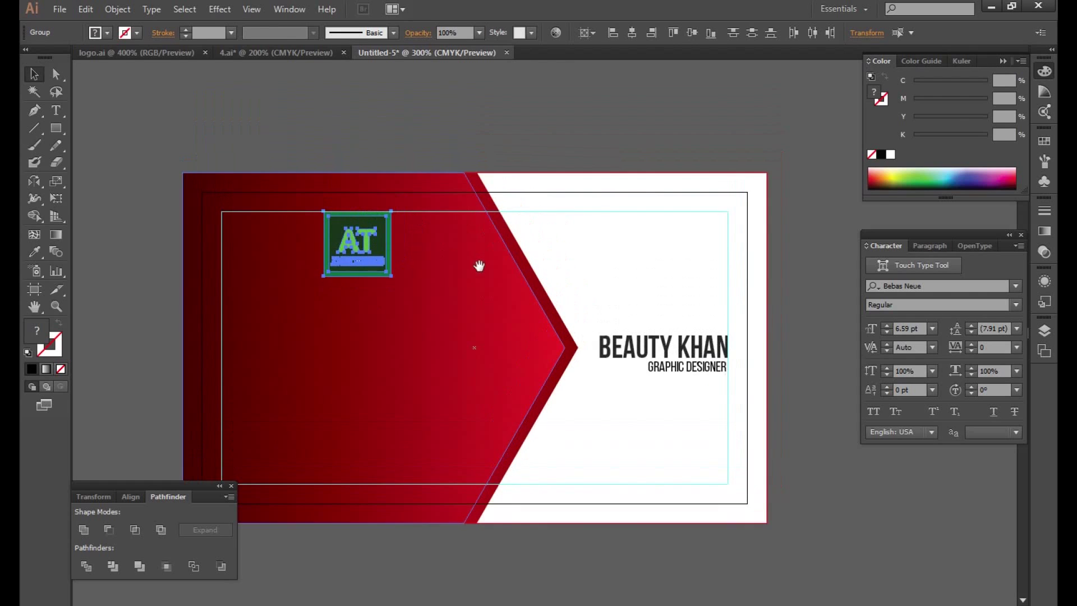
click(548, 127)
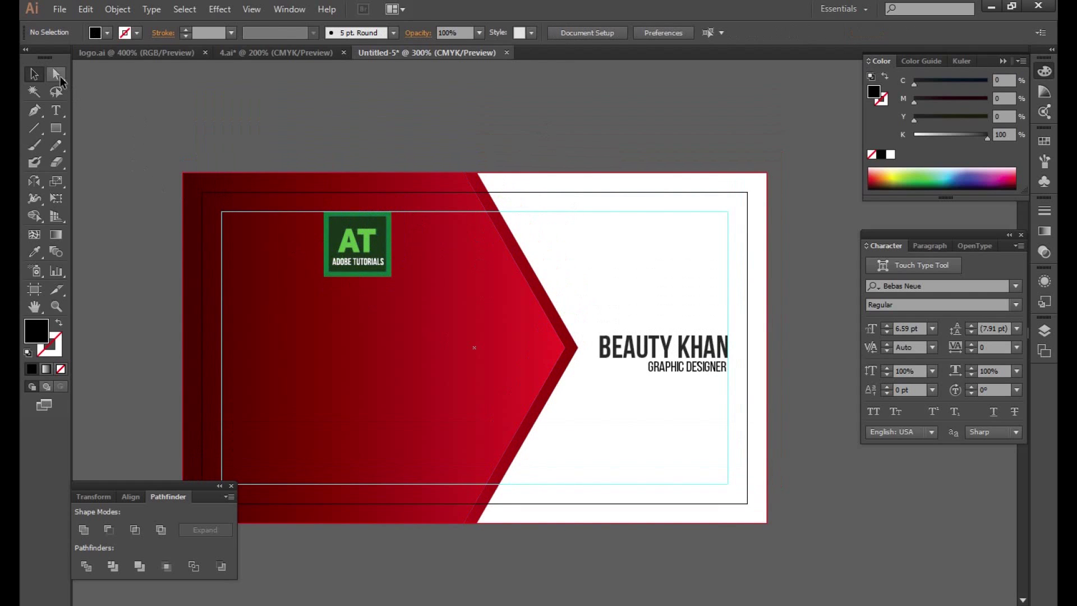
Eyedrop the card's red gradient onto the AT logo's square.
key(ctrl+plus)
drag(482, 256, 431, 224)
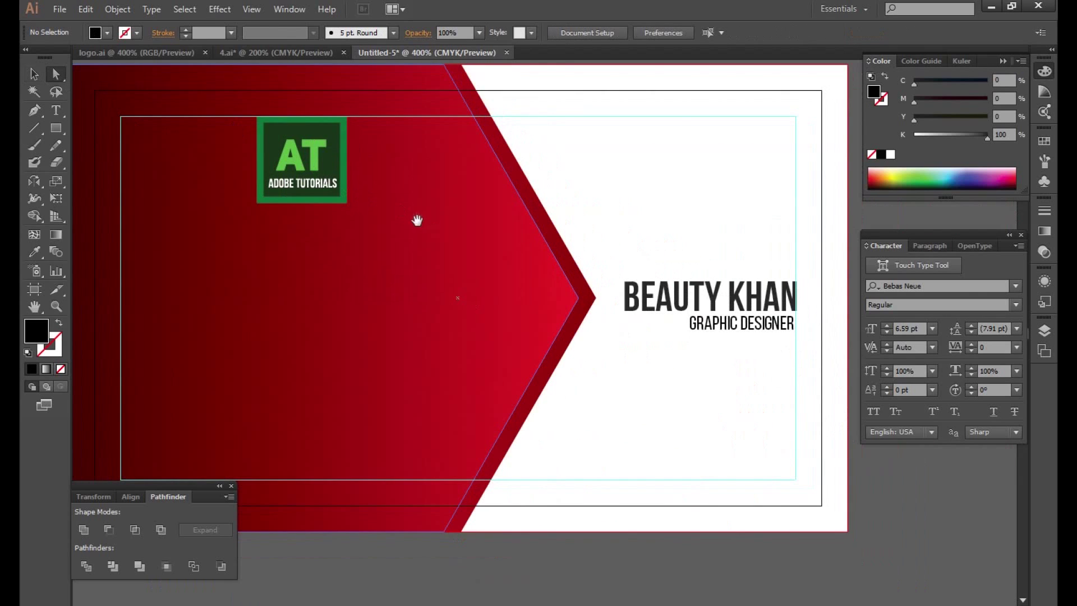
click(347, 155)
key(i)
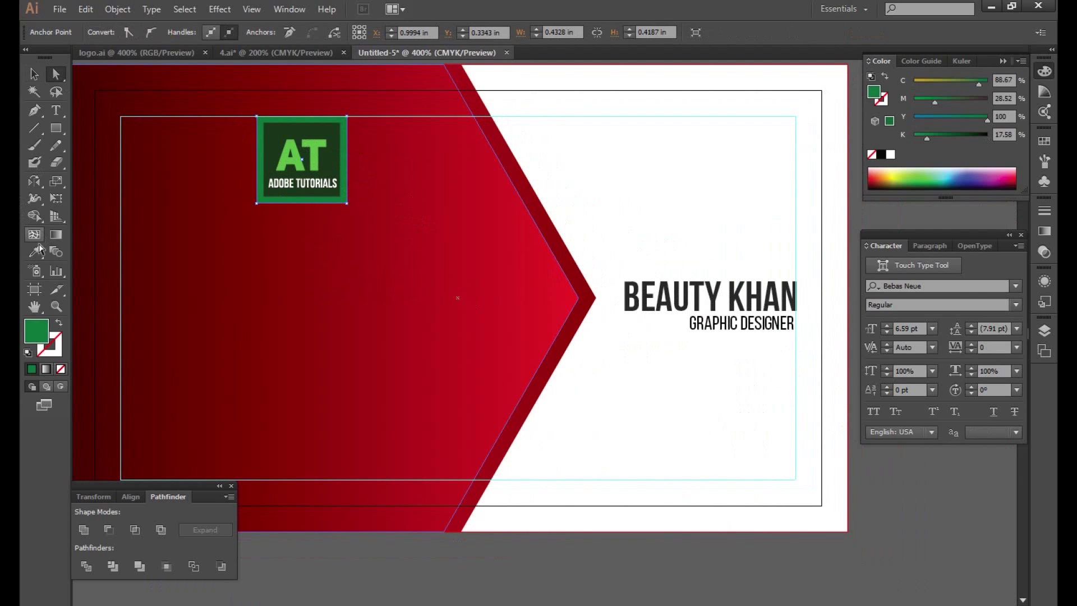
click(247, 211)
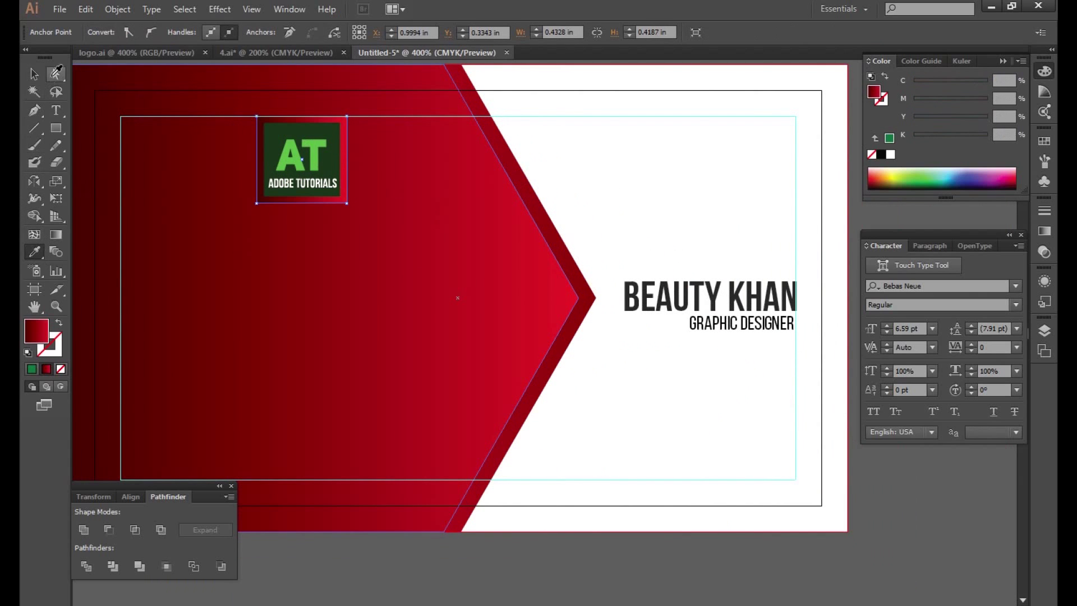
key(a)
click(390, 567)
drag(486, 366, 553, 366)
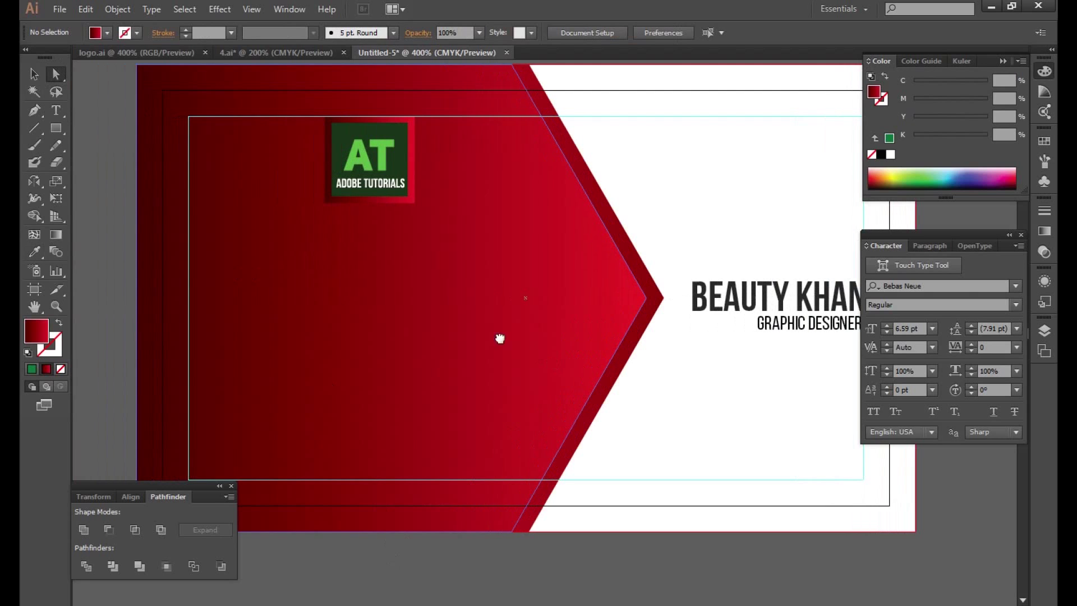
click(361, 136)
click(33, 253)
click(358, 267)
click(56, 74)
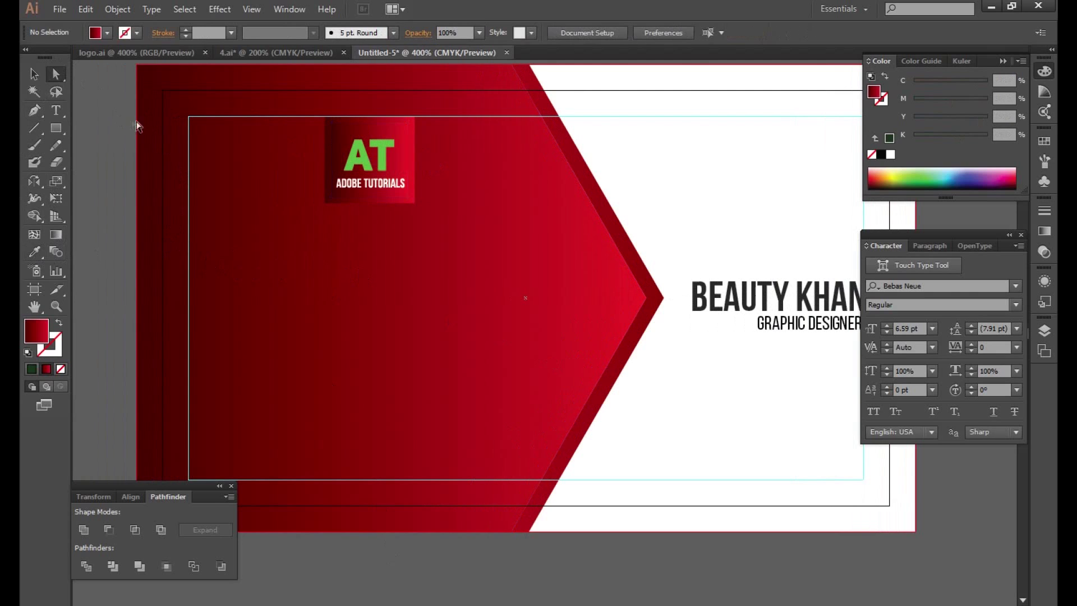
Reverse the direction of the logo's red gradient with the Gradient tool.
click(345, 144)
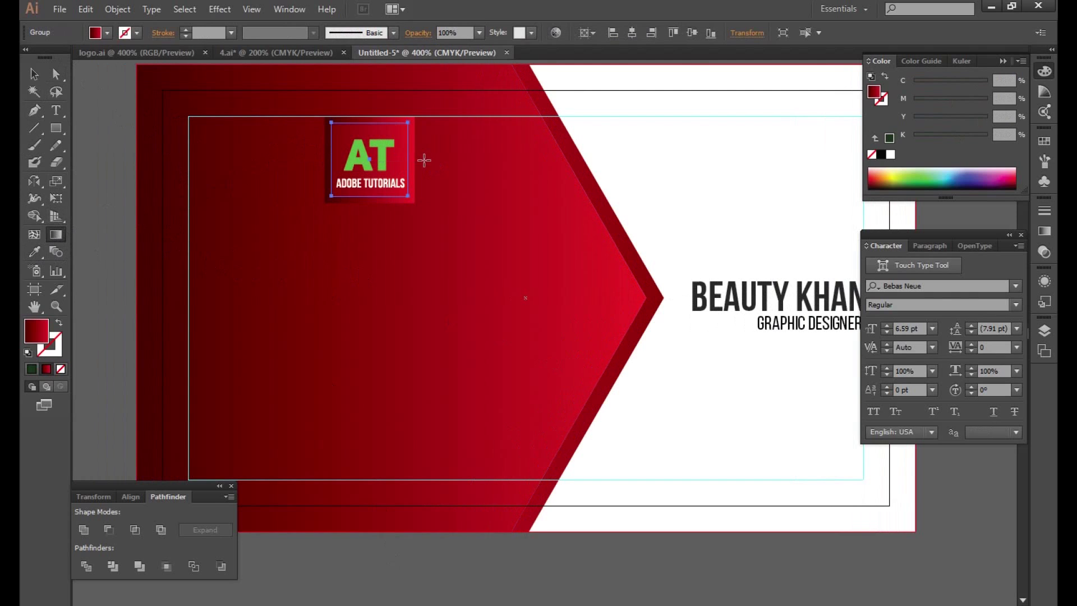
drag(426, 161, 348, 171)
click(35, 73)
click(150, 144)
Set the AT letters' fill to white and check the logo against the card.
click(356, 188)
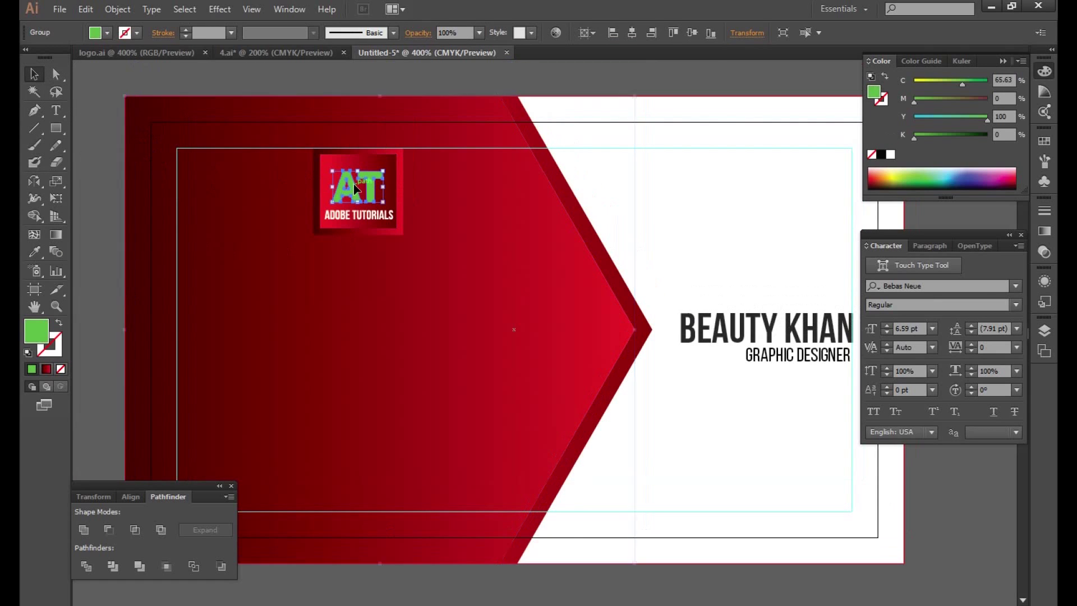
click(891, 155)
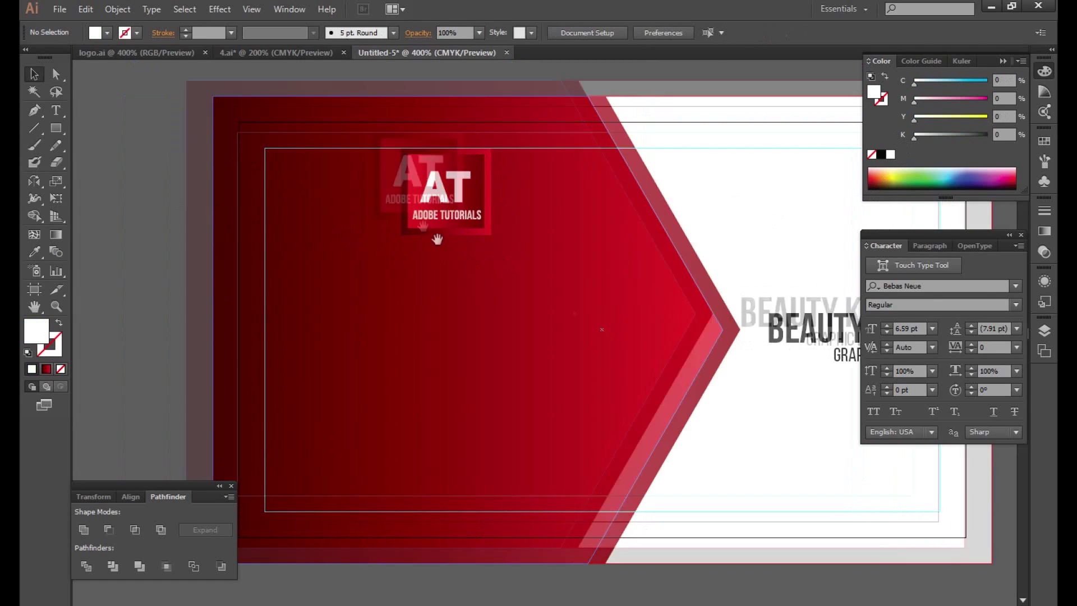
ctrl+alt+click(659, 296)
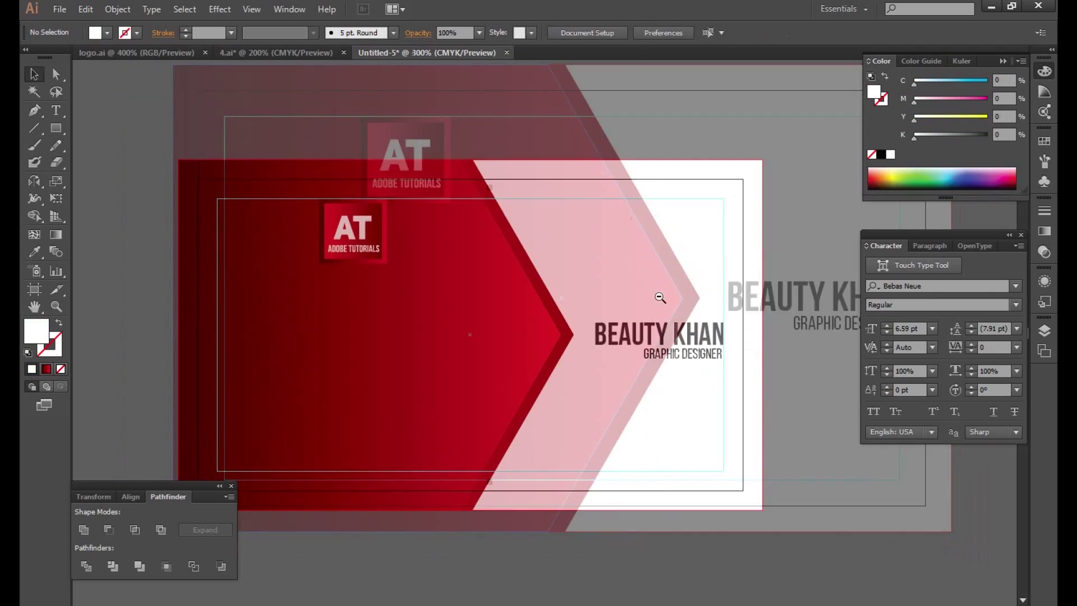
ctrl+click(508, 252)
click(449, 194)
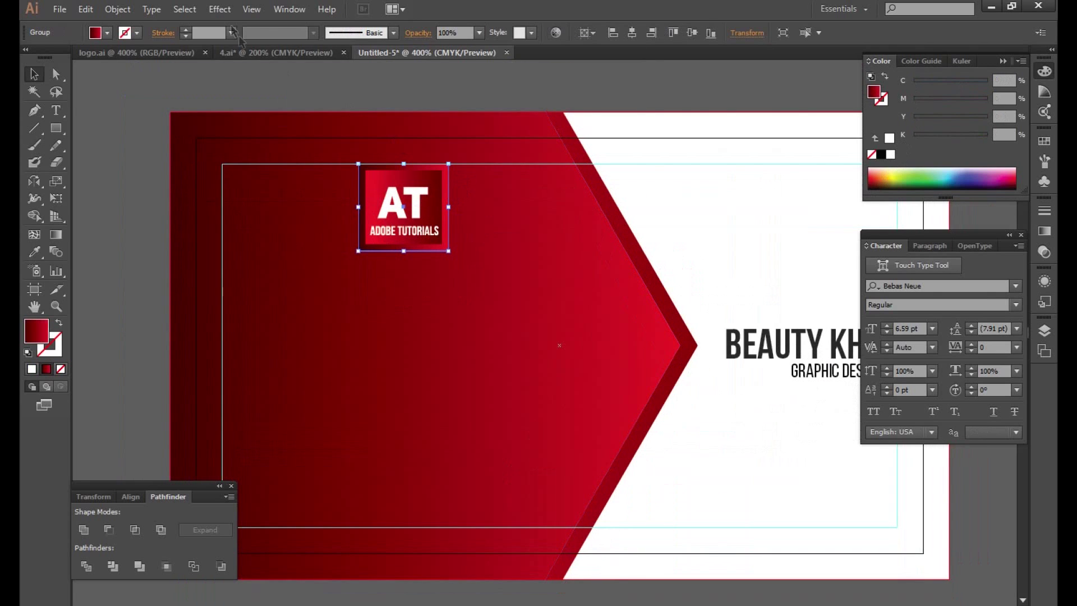
Apply a Drop Shadow to the AT logo with 0 horizontal and vertical offset.
click(219, 9)
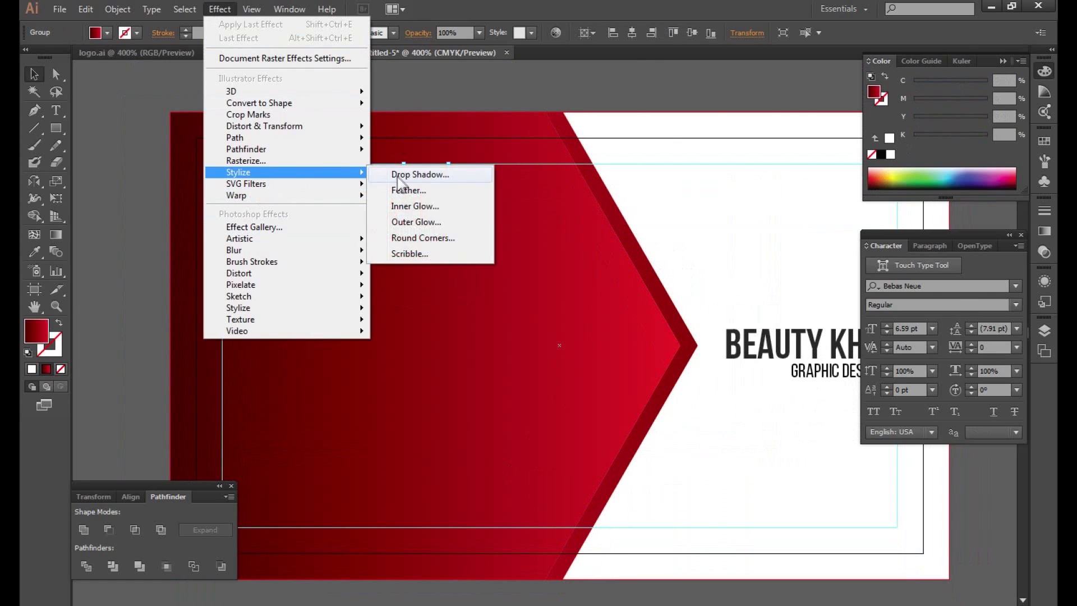
click(399, 178)
click(753, 336)
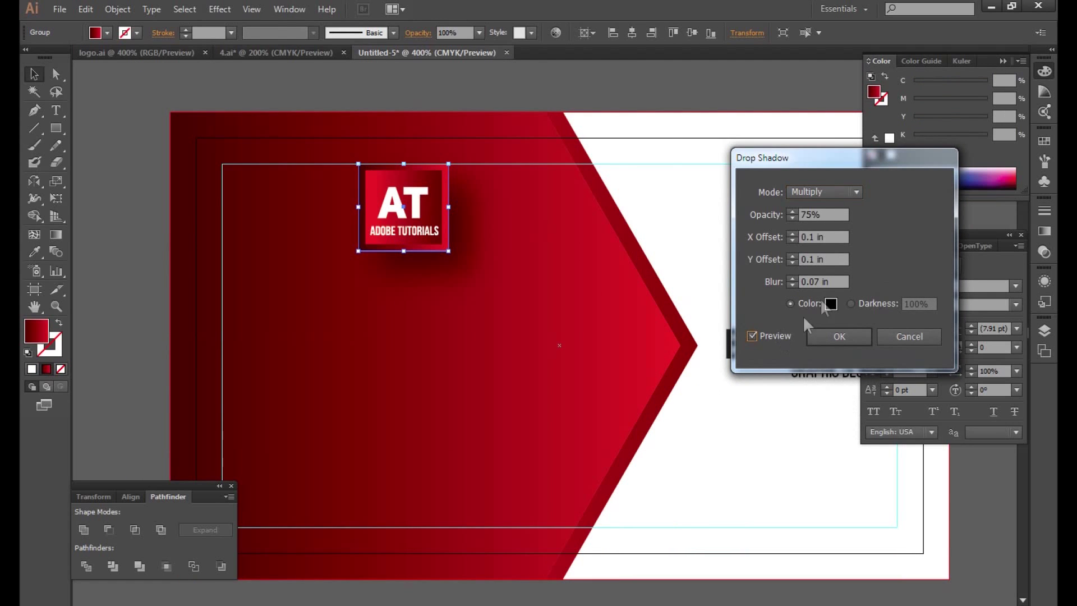
text(0)
key(Tab)
text(0)
key(Tab)
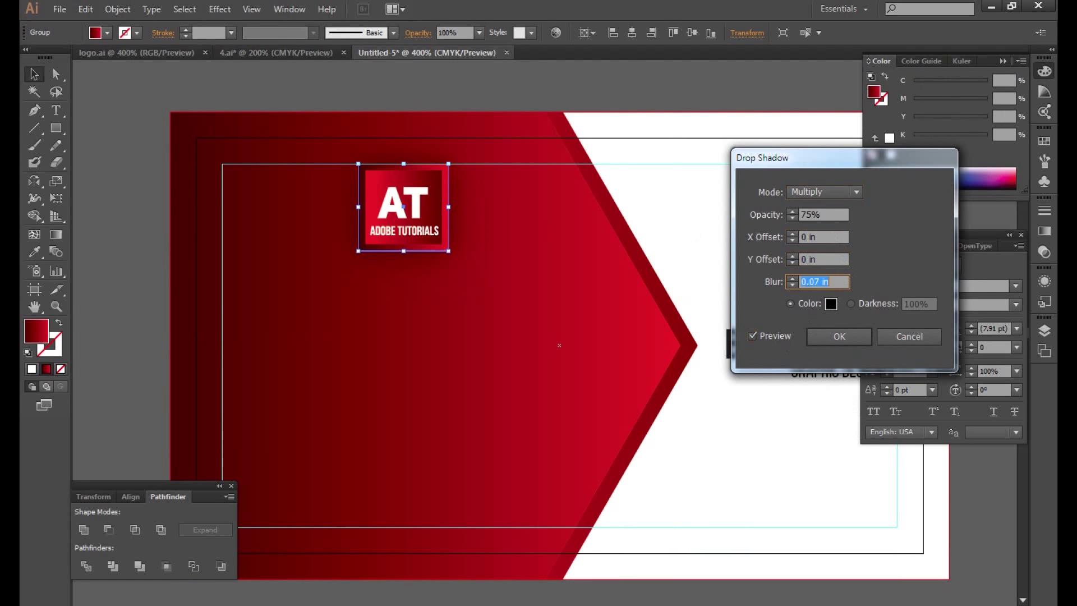
click(859, 336)
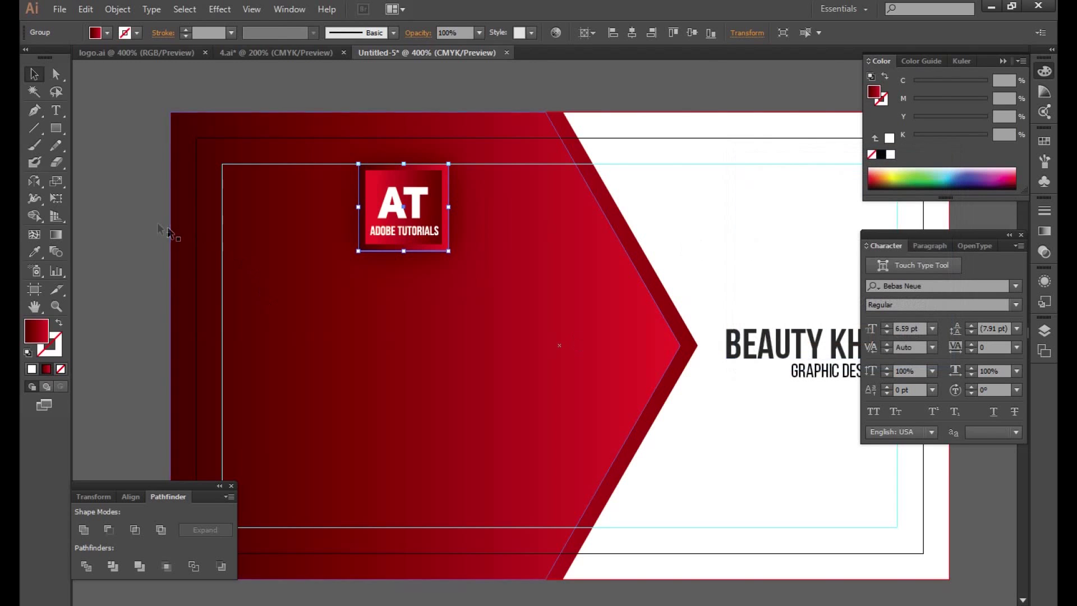
Reframe the card view and bring up File > Open to browse for another document.
click(169, 233)
key(ctrl+minus)
drag(558, 237, 542, 316)
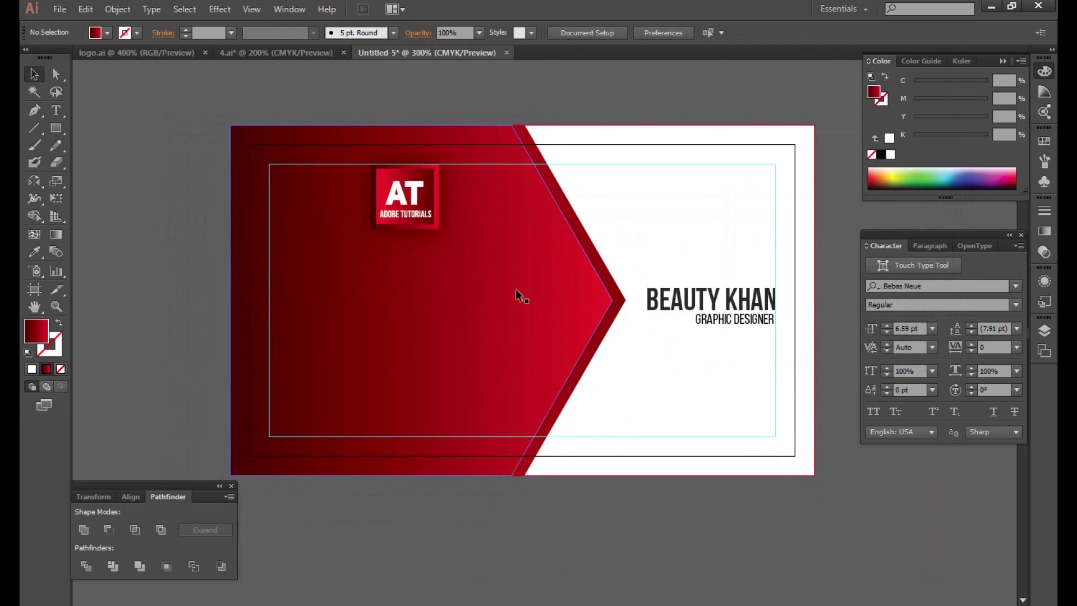
drag(515, 290, 489, 277)
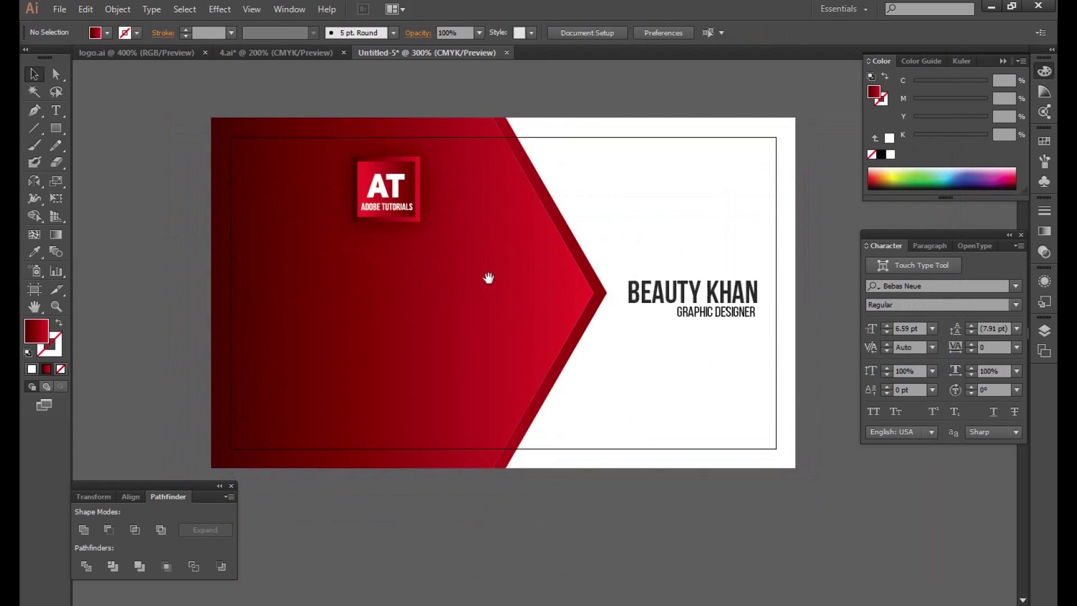
key(ctrl+plus)
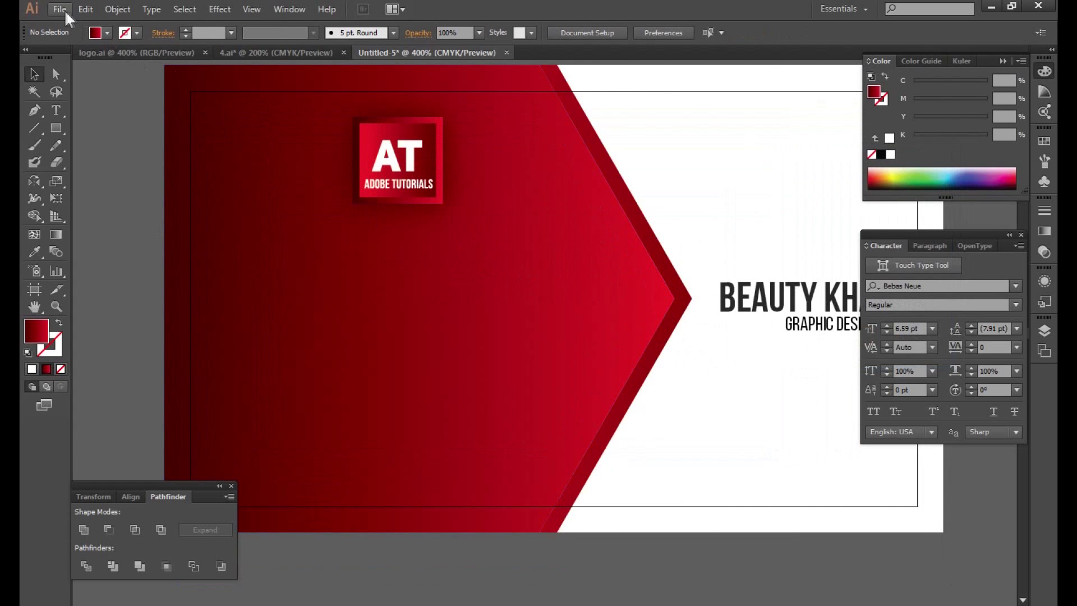
click(65, 9)
click(84, 53)
click(379, 106)
scroll(375, 245, down, 3)
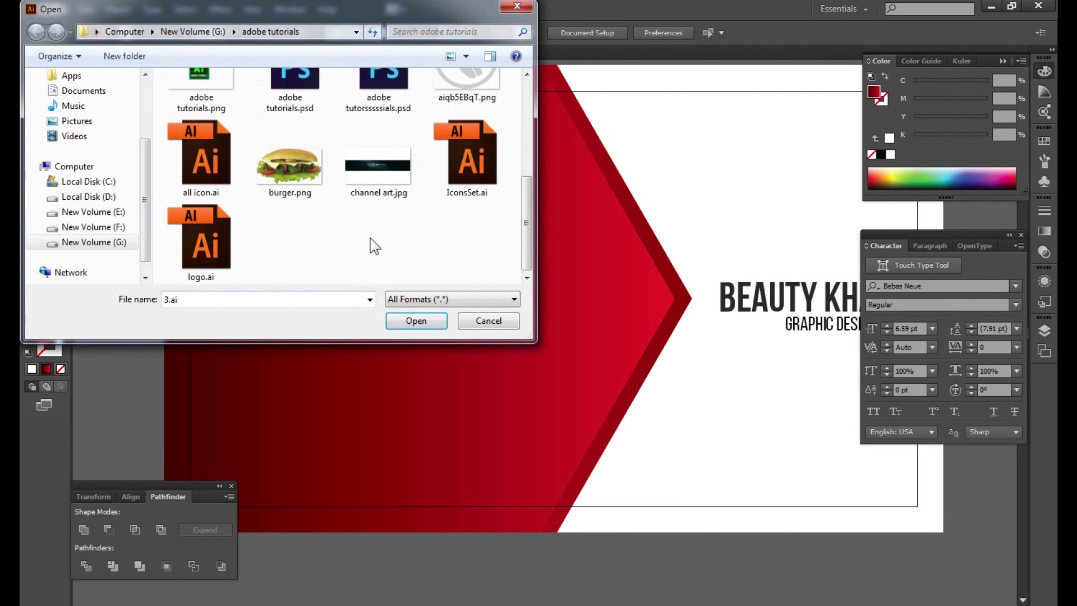
Open IconsSet.ai and select the phone, wire globe, envelope and house icons.
double_click(470, 166)
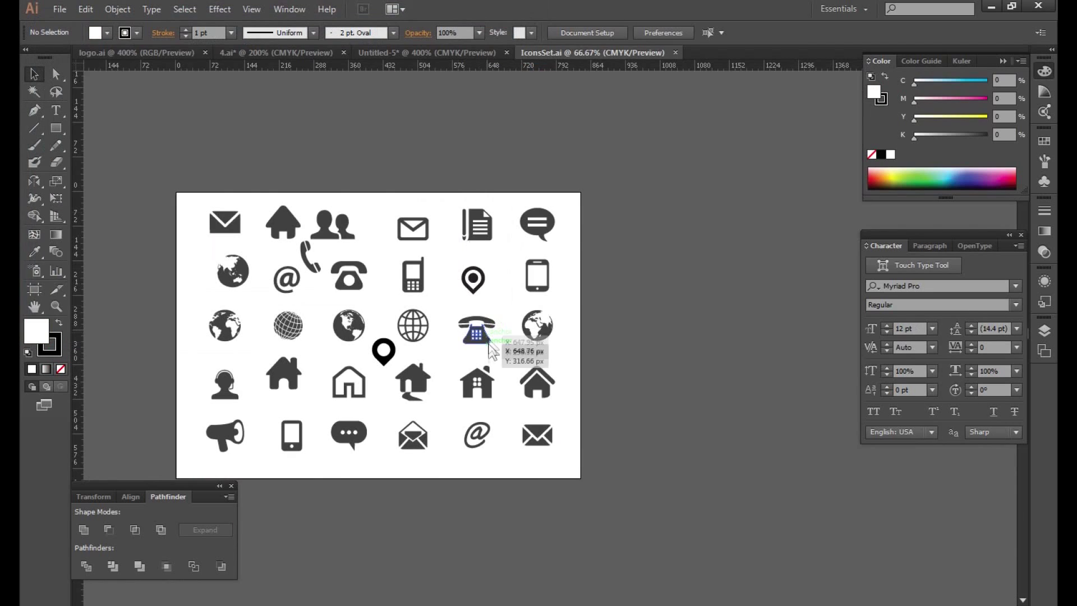
click(311, 260)
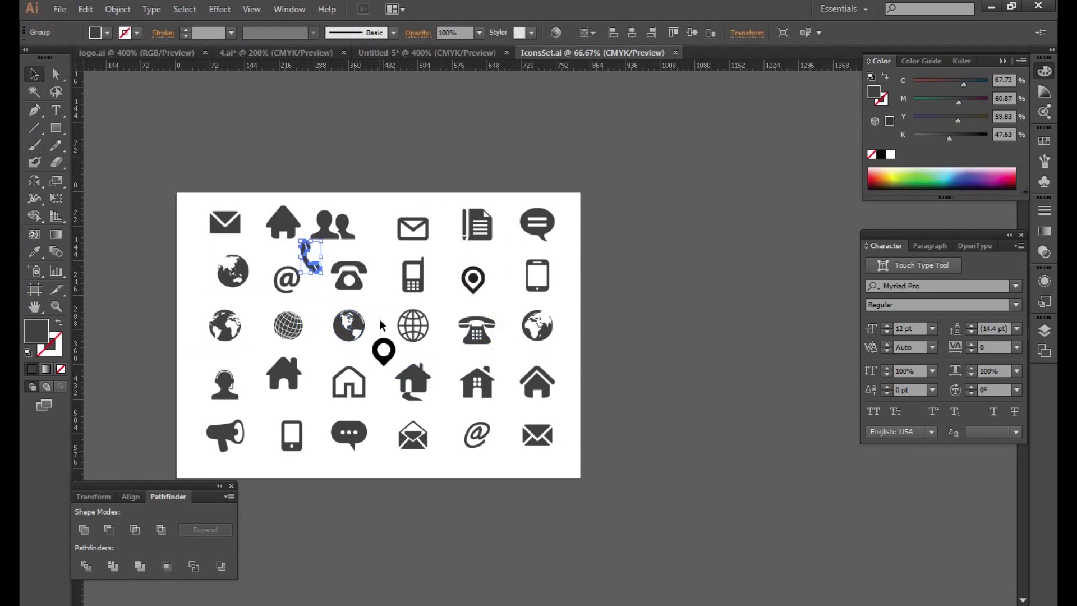
shift+click(287, 325)
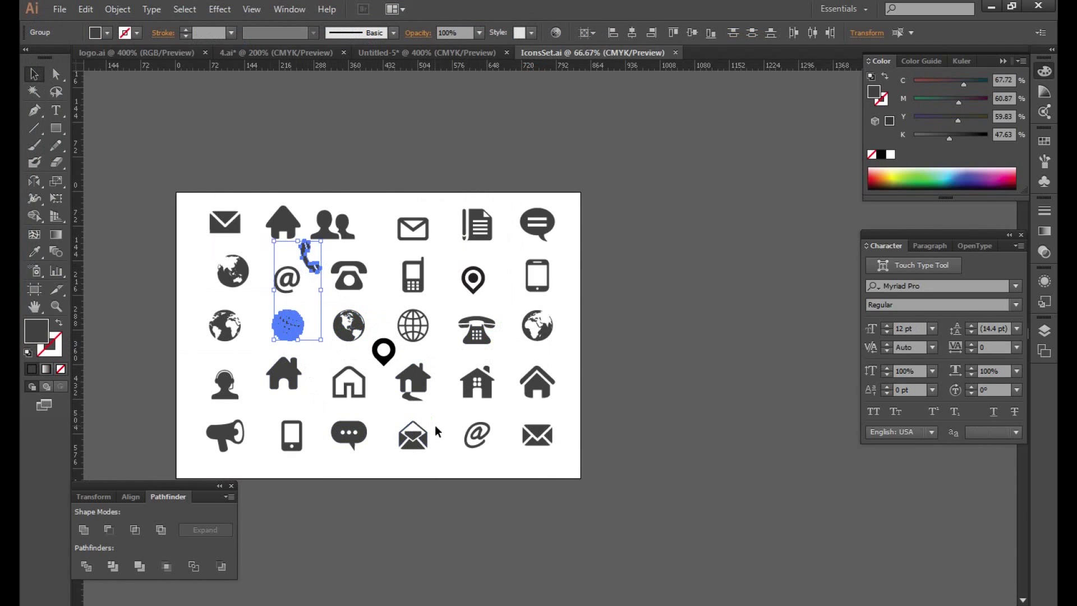
shift+click(424, 441)
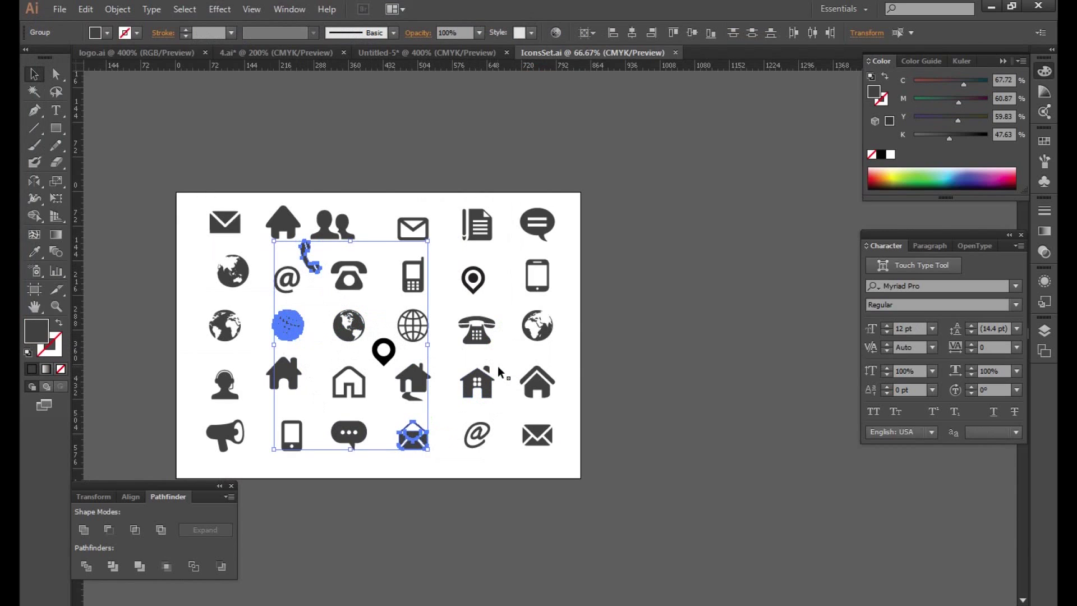
shift+click(539, 393)
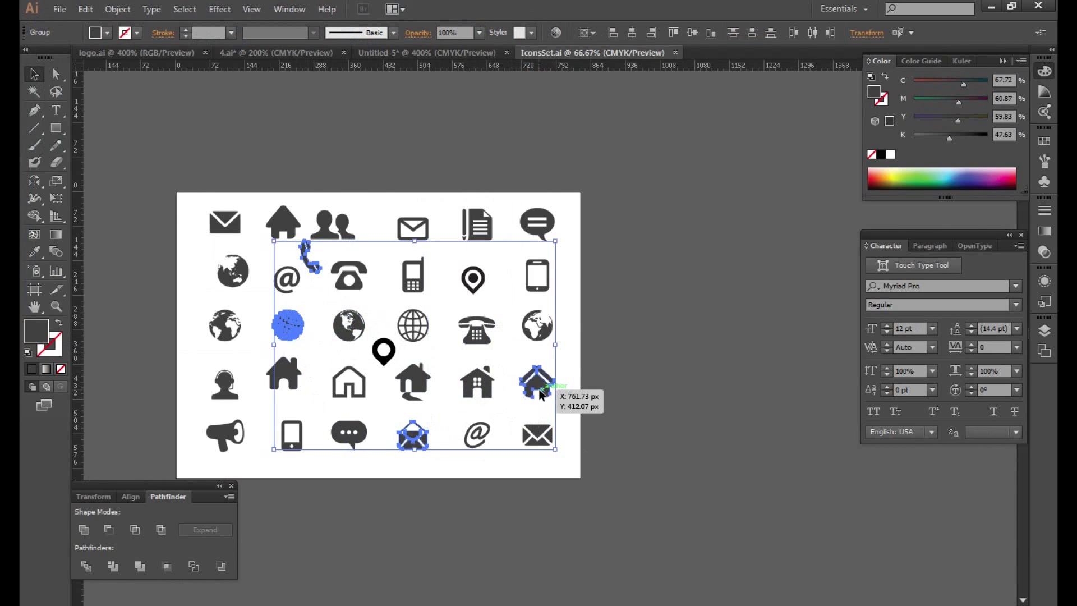
Copy the four icons and return to the Untitled-5 card document.
click(85, 9)
click(118, 80)
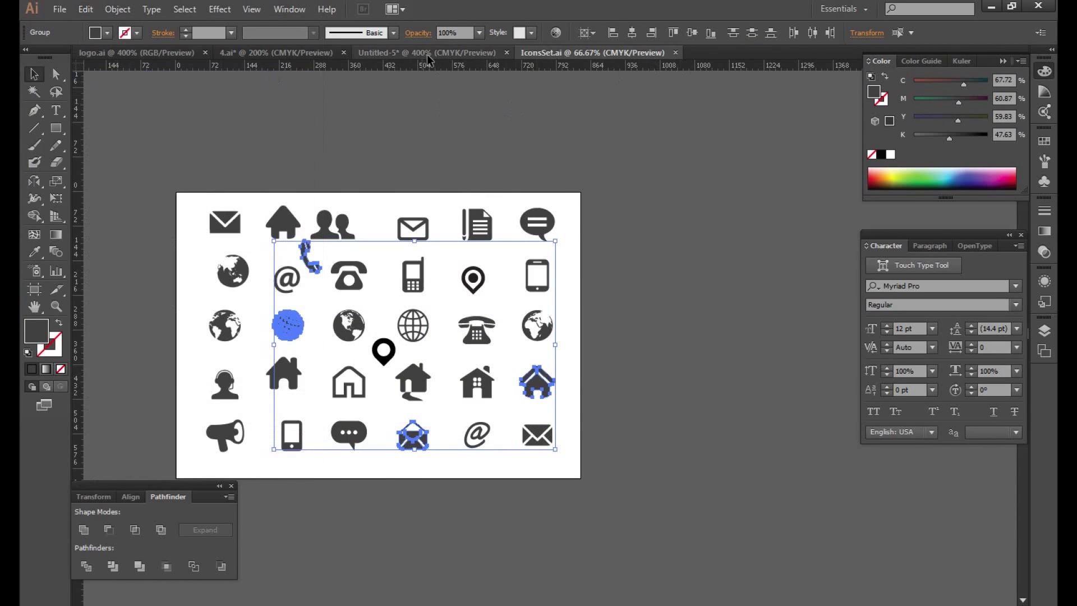
click(427, 53)
key(ctrl+minus)
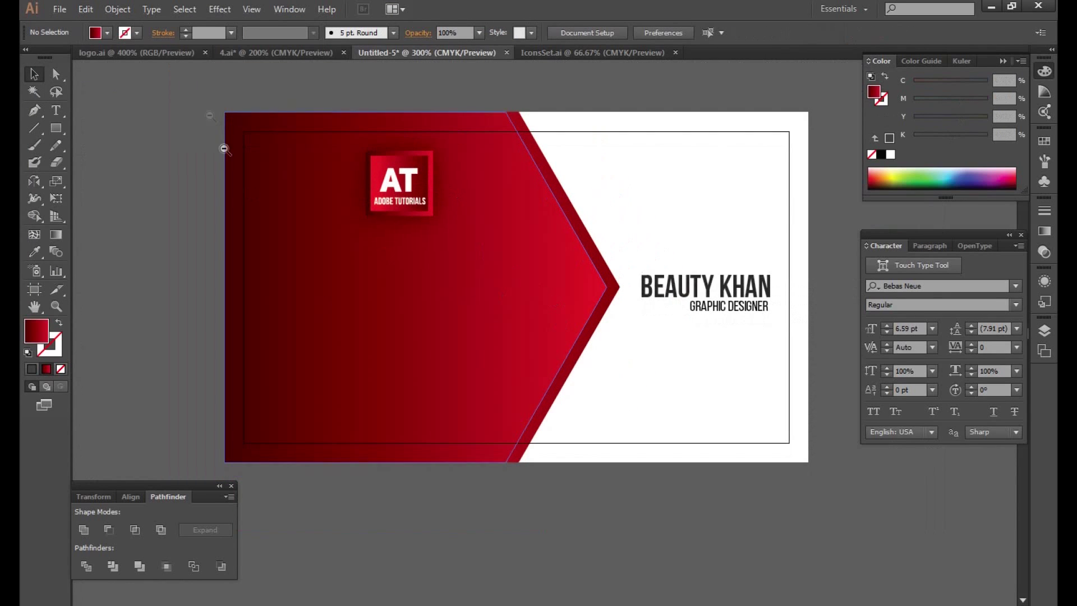
Paste the four icons into the card and shrink them toward the left side.
click(85, 9)
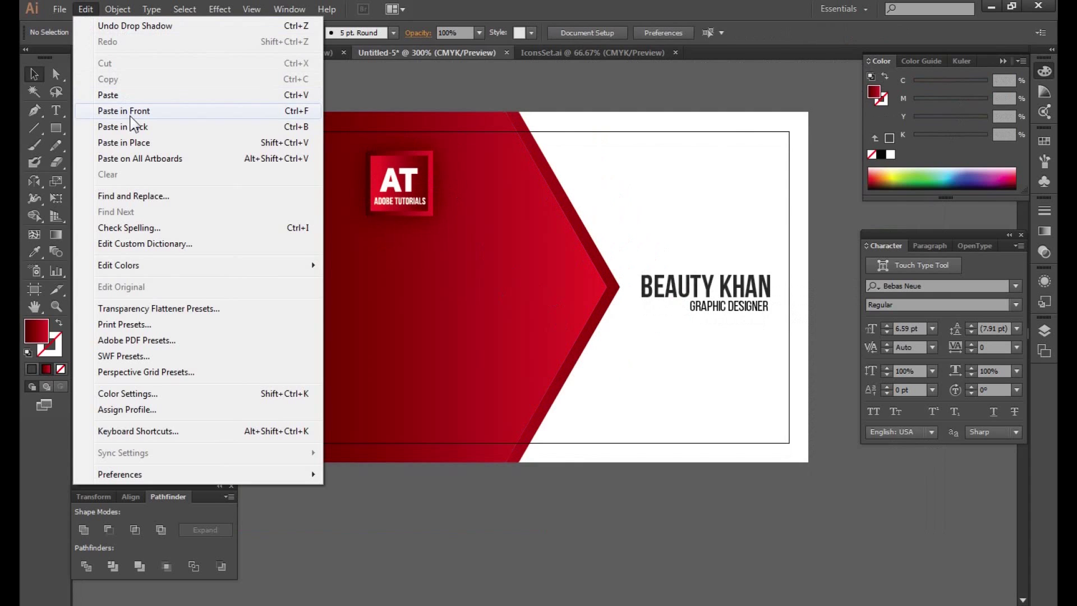
click(133, 95)
key(ctrl+minus)
key(ctrl+minus)
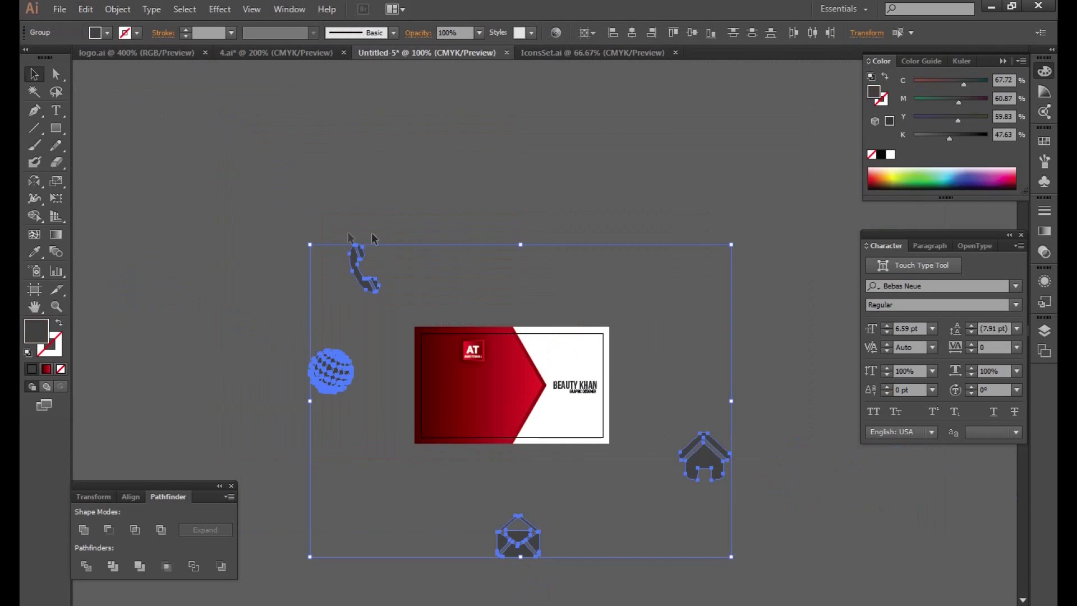
drag(310, 245, 466, 344)
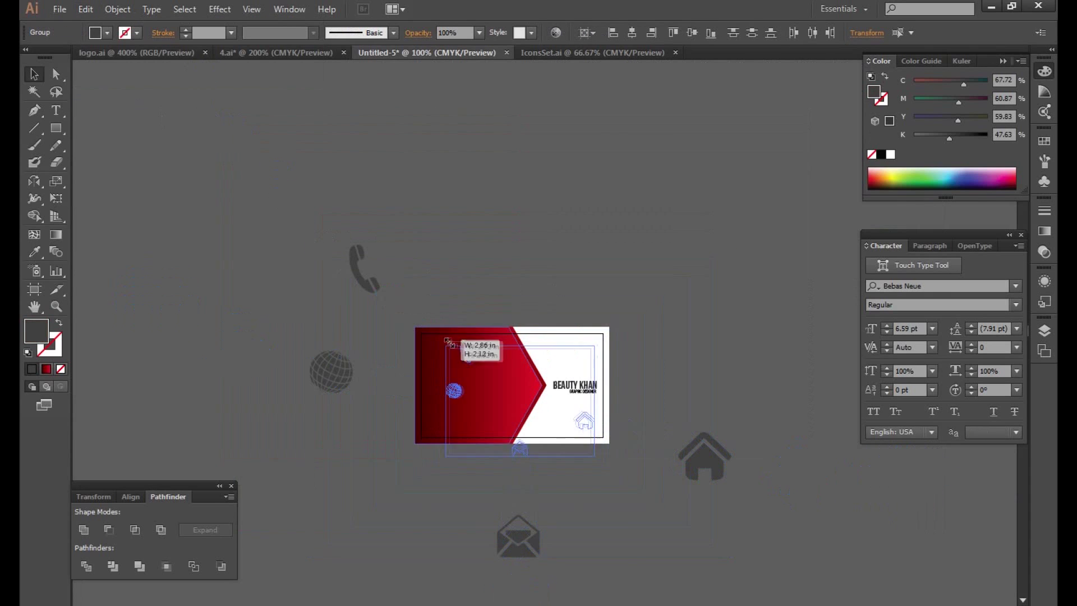
key(ctrl+plus)
key(ctrl+plus)
key(ctrl+plus)
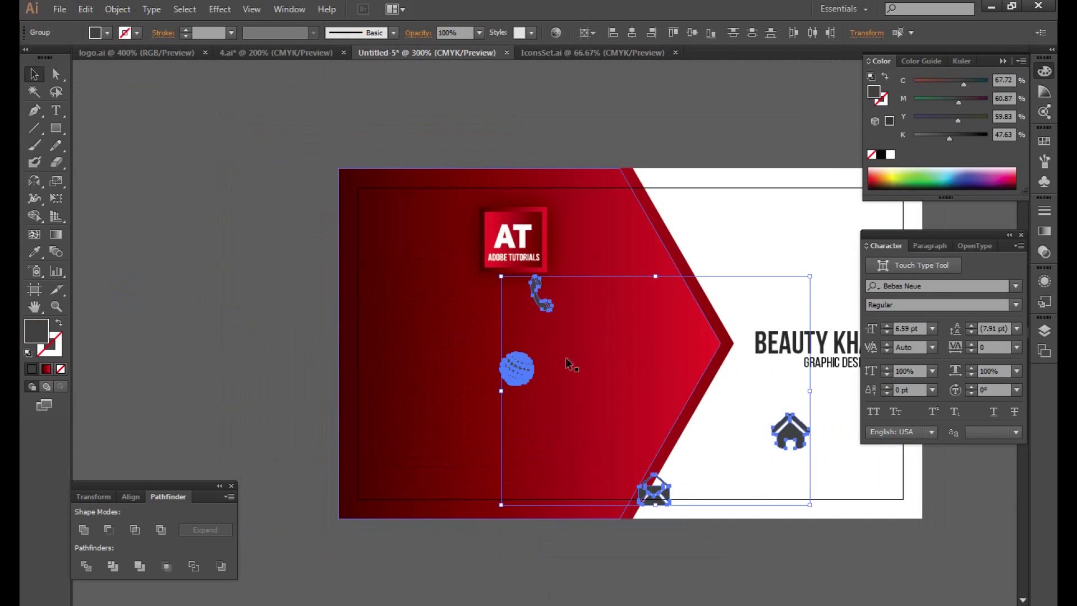
drag(503, 279, 537, 302)
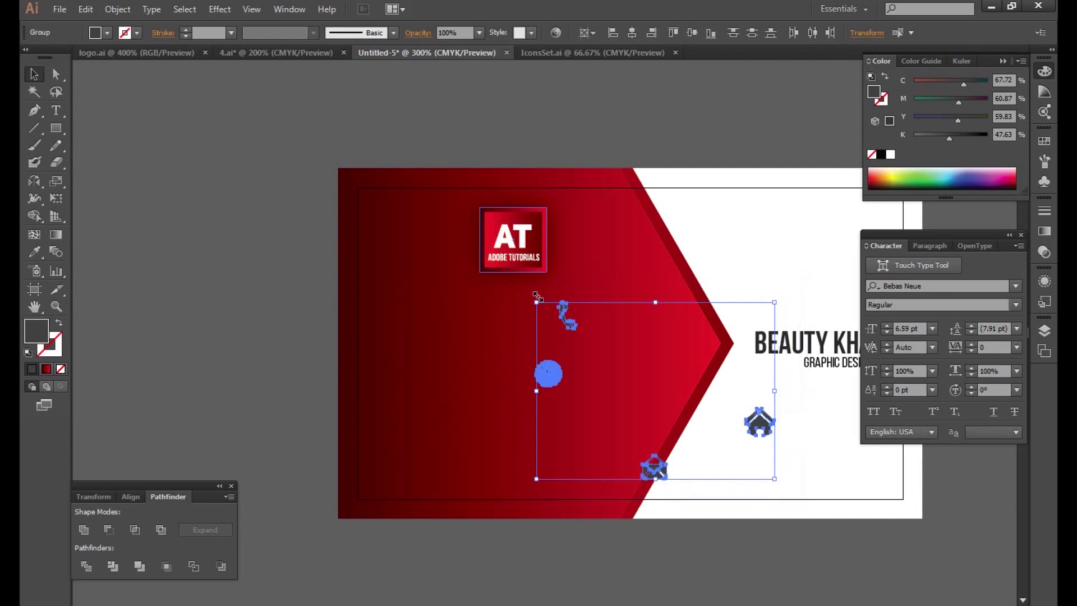
mouse_move(549, 384)
mouse_down()
mouse_move(412, 367)
mouse_move(396, 375)
mouse_move(396, 389)
mouse_up()
Make the icons white, left-align them, and set the column at the card's left.
click(891, 154)
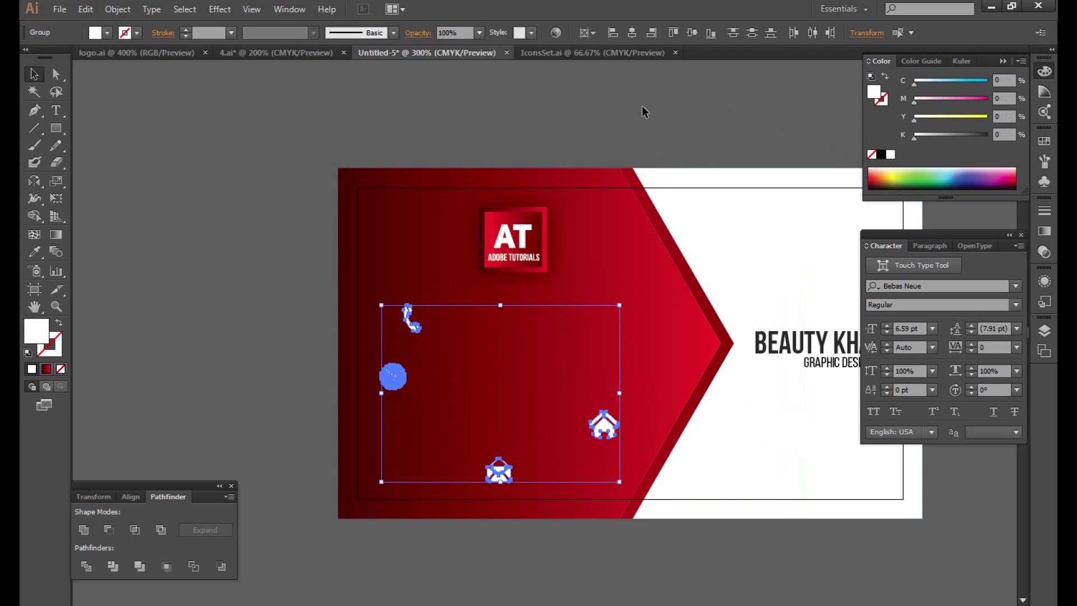
click(613, 33)
drag(373, 389, 422, 388)
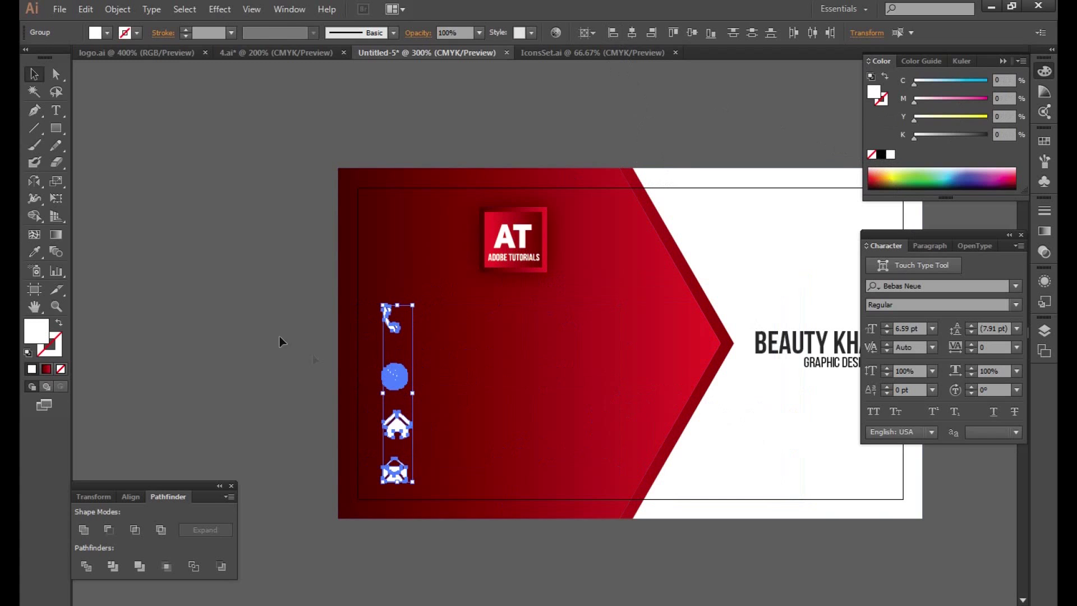
click(250, 319)
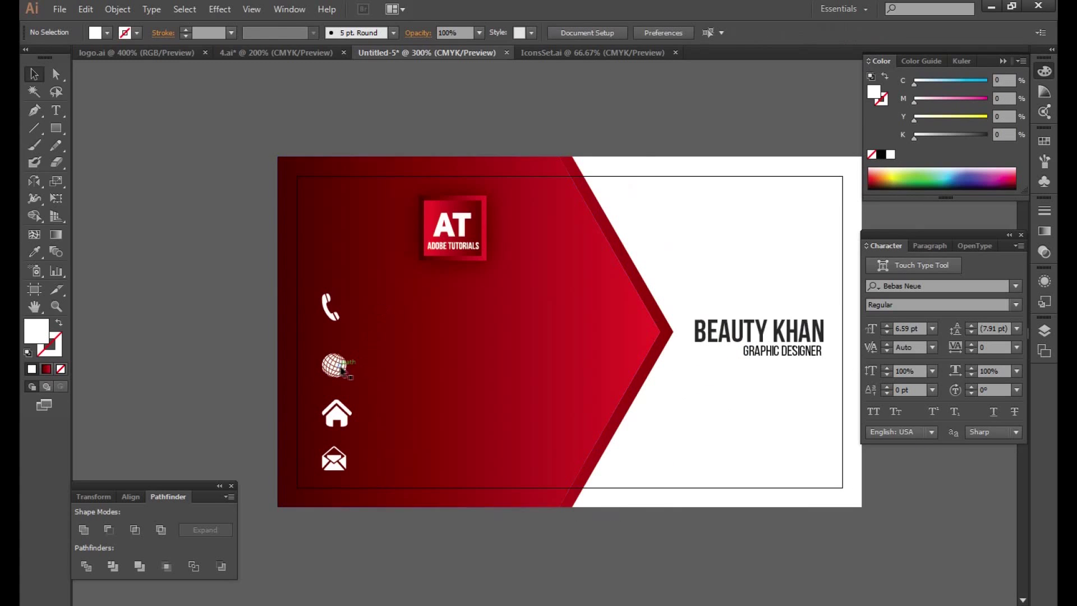
click(483, 325)
Draw a circle by the phone icon and fill it with the logo's red gradient.
click(476, 305)
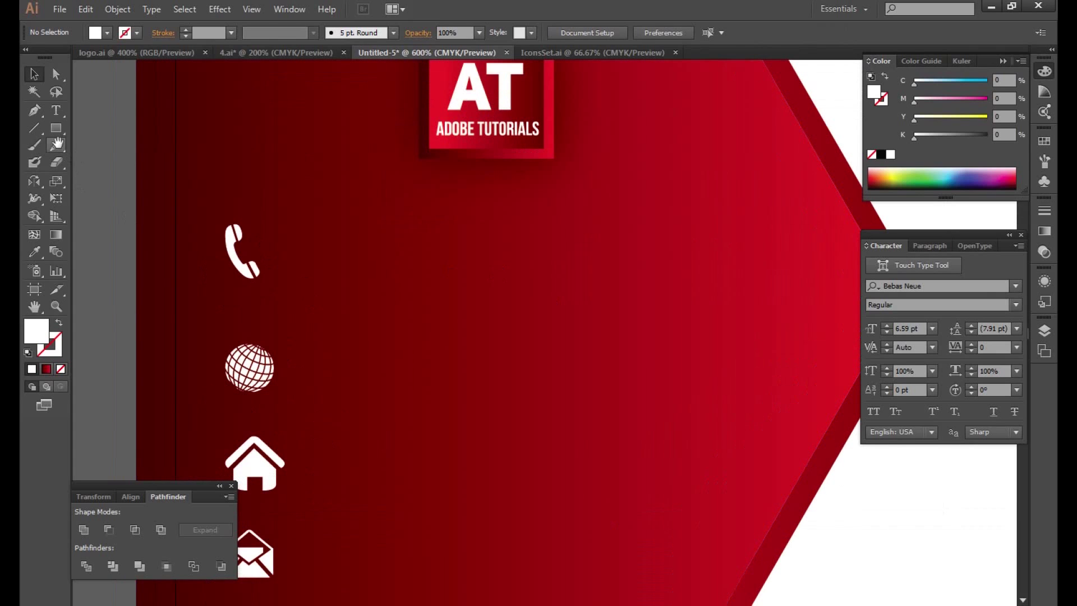
drag(56, 128, 121, 164)
drag(243, 251, 285, 289)
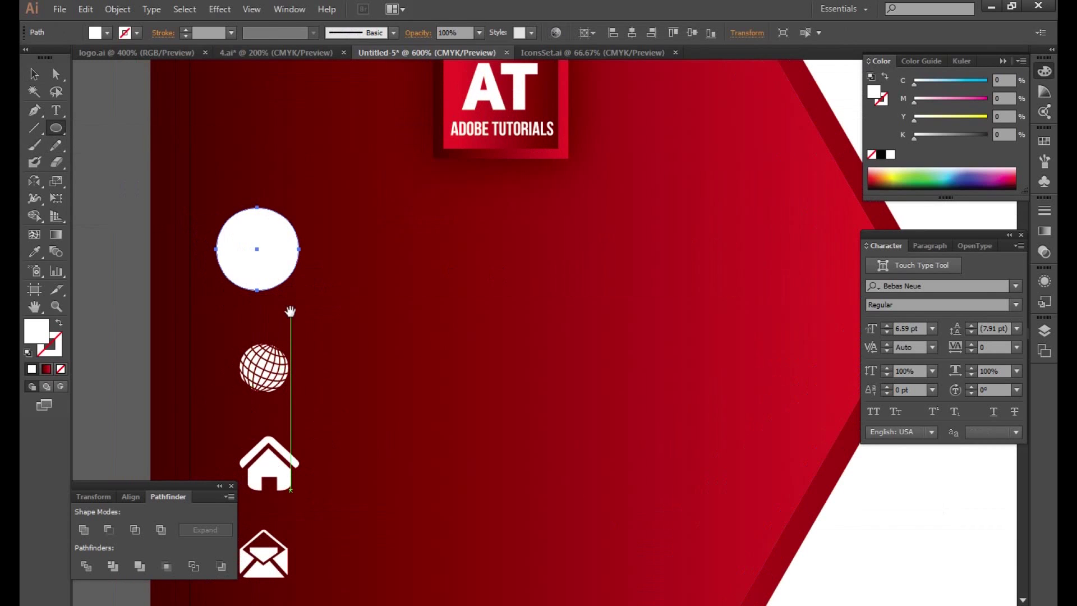
key(slash)
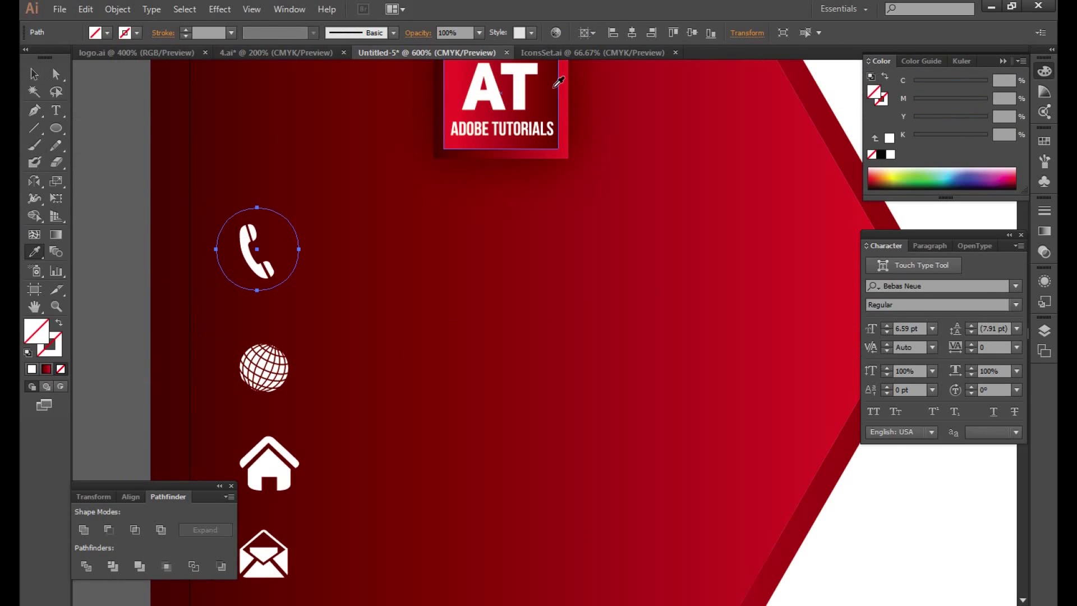
click(560, 83)
click(34, 74)
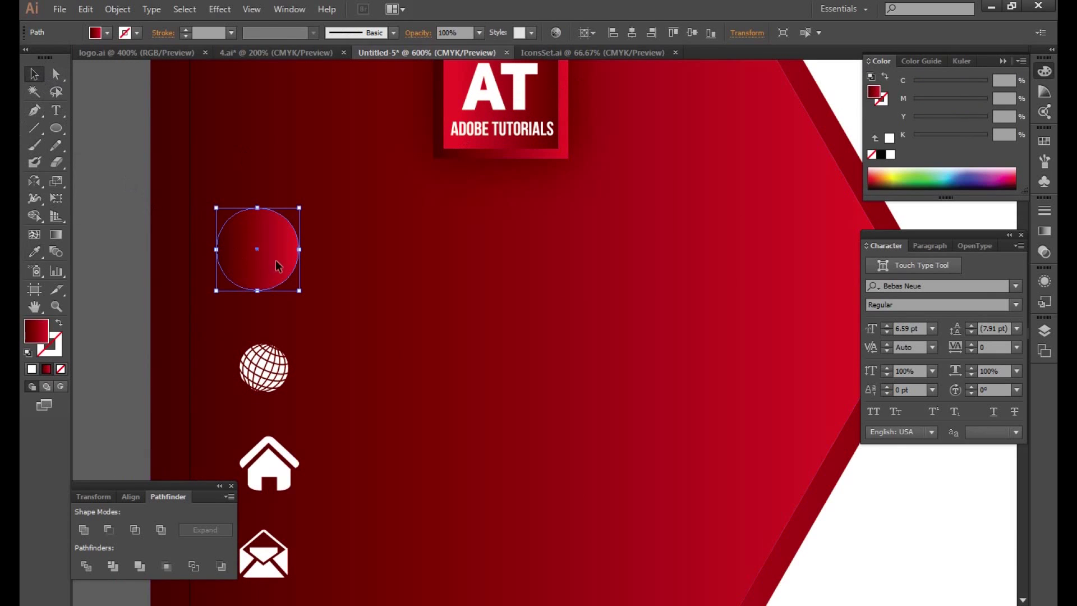
drag(275, 260, 275, 297)
Bring the phone icon in front of the red circle.
right_click(255, 237)
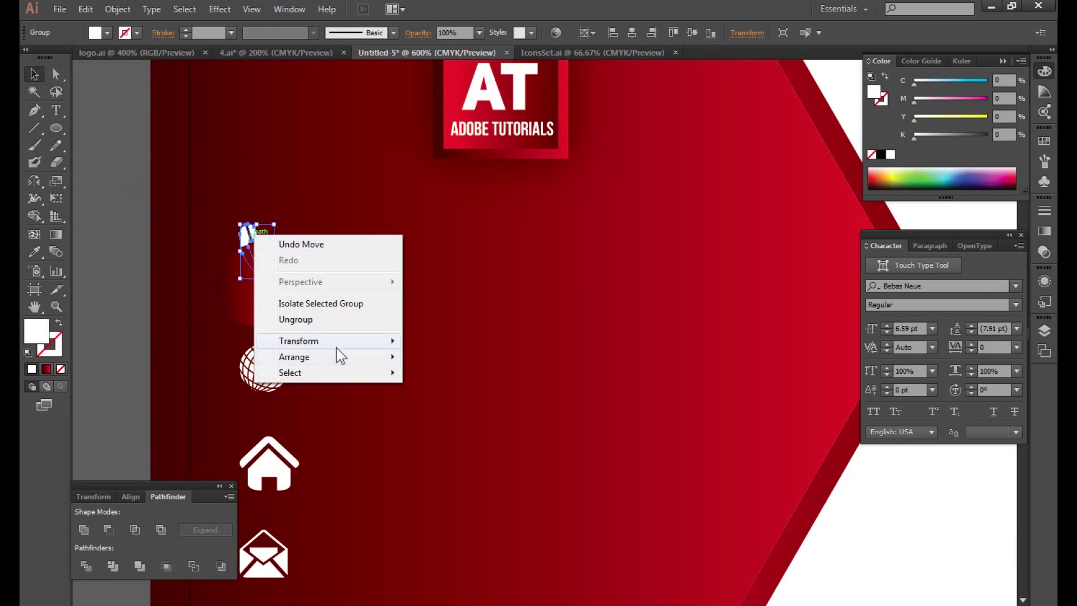
click(443, 355)
shift+click(279, 325)
click(101, 286)
Centre the phone icon horizontally and vertically in the circle, aligned to selection.
click(267, 288)
shift+click(250, 241)
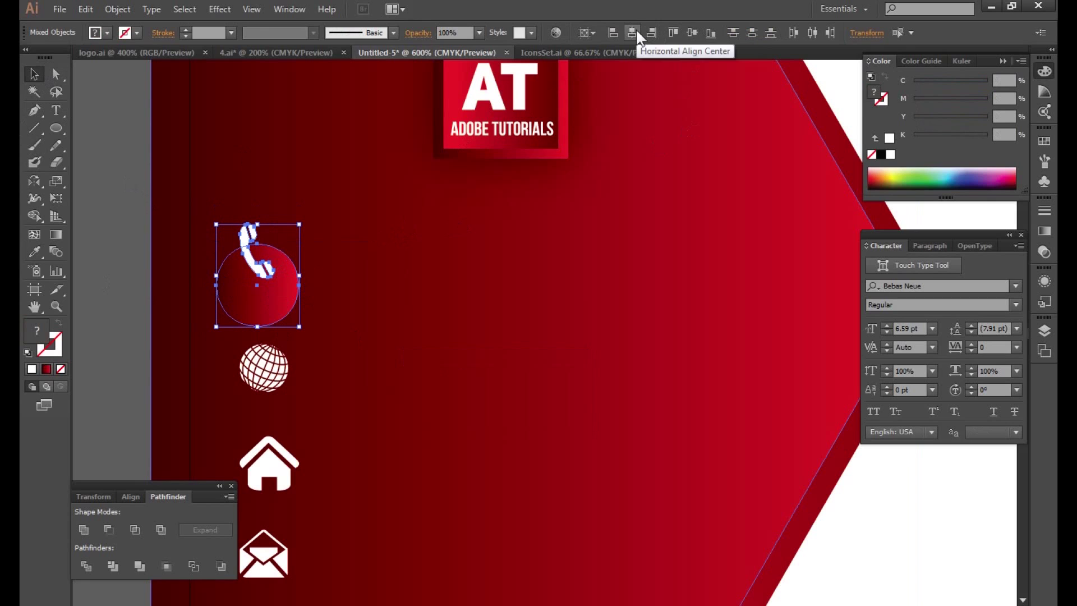
click(585, 32)
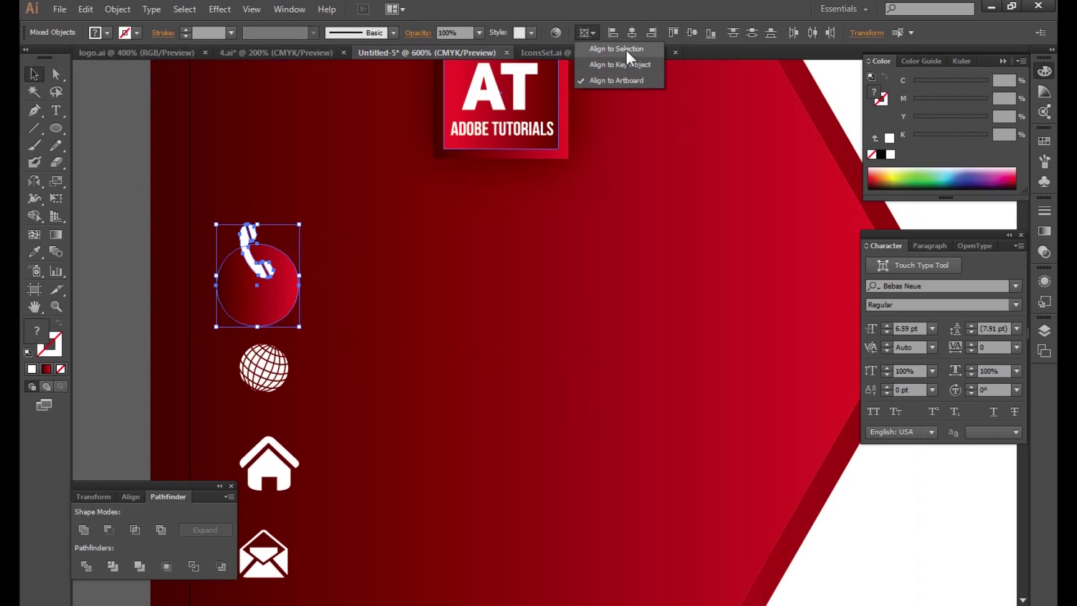
click(625, 48)
click(630, 31)
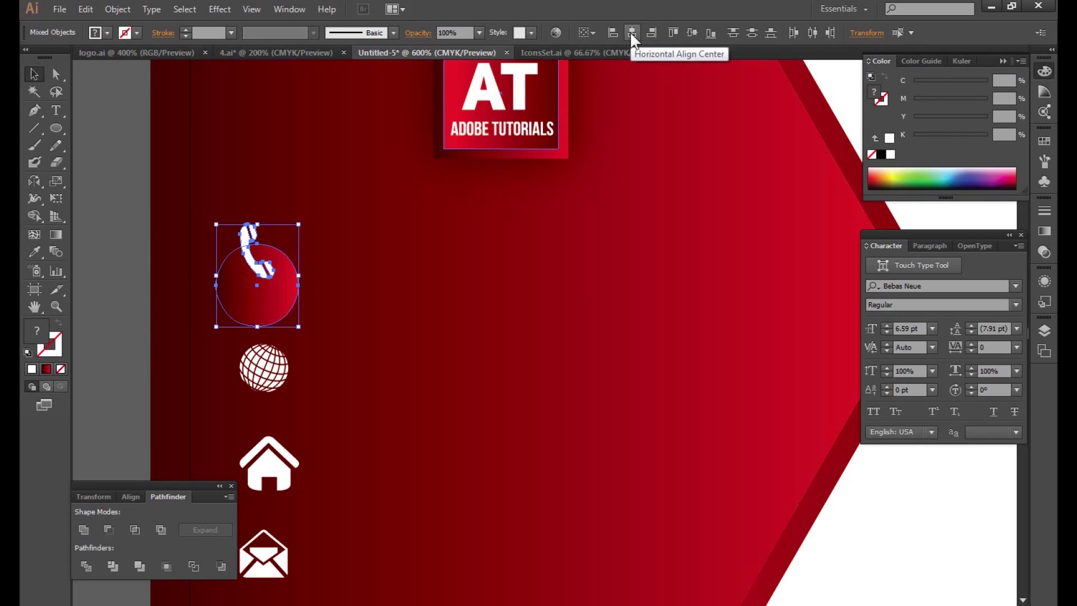
click(692, 33)
click(139, 156)
scroll(337, 224, down, 1)
click(289, 244)
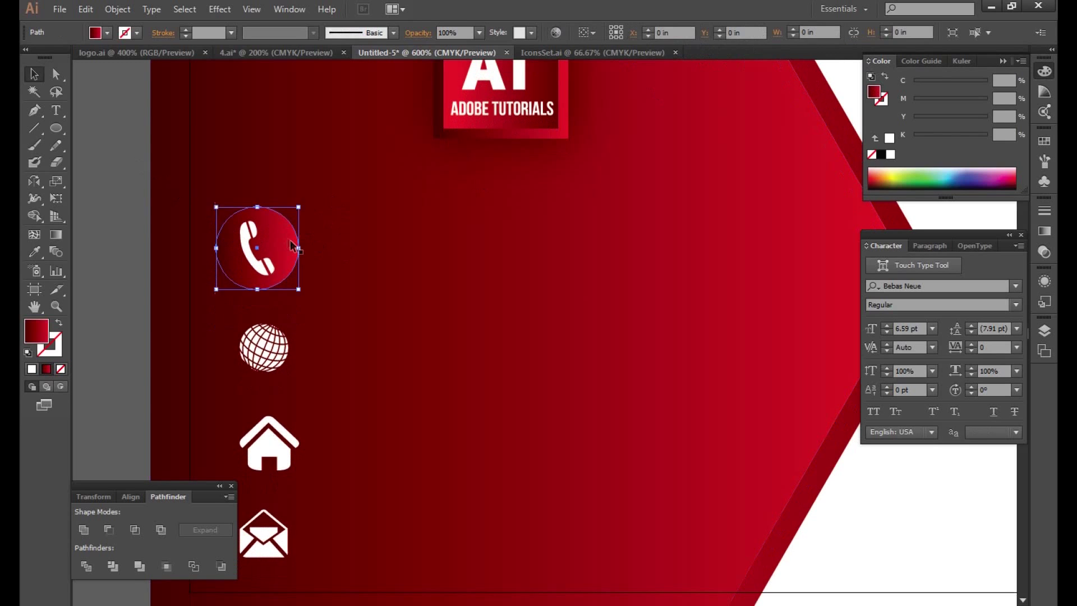
scroll(289, 244, up, 2)
scroll(432, 247, up, 2)
Paste a copy of the red circle in front and enlarge it.
click(85, 9)
click(124, 79)
click(85, 9)
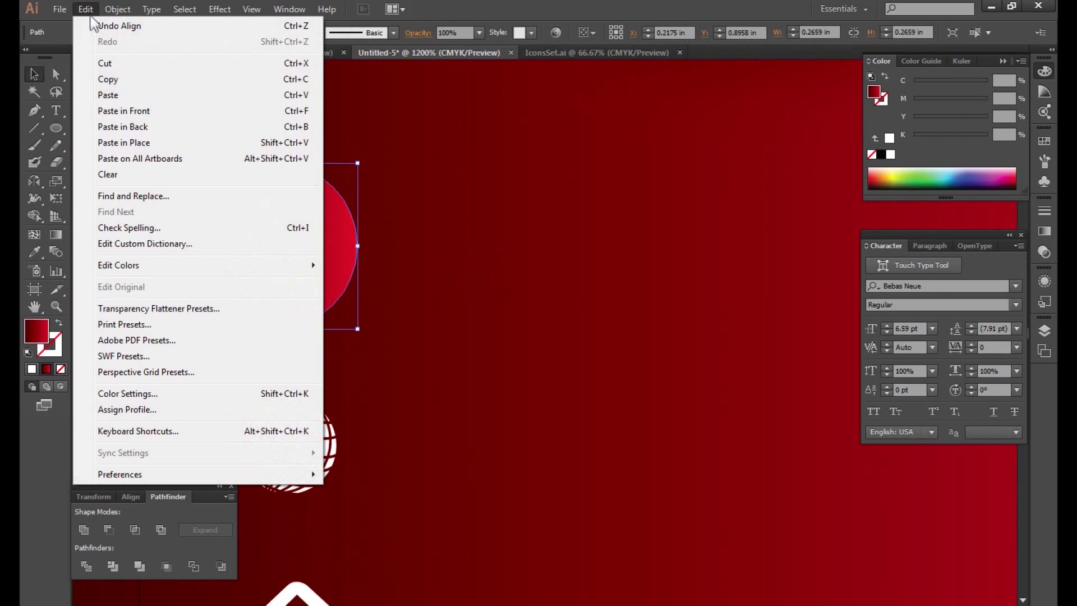
click(148, 111)
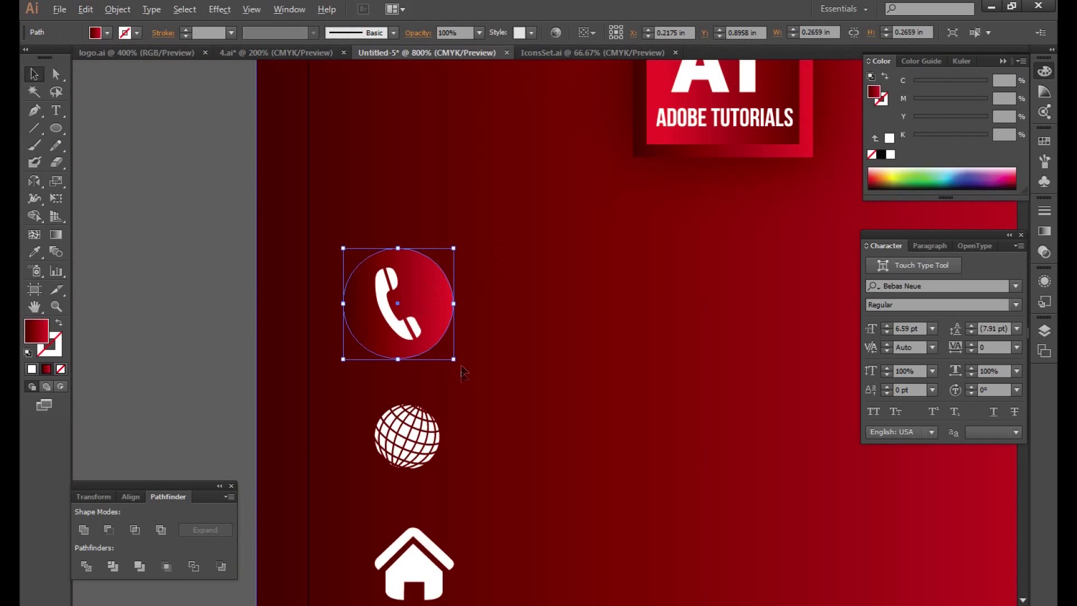
drag(453, 360, 469, 373)
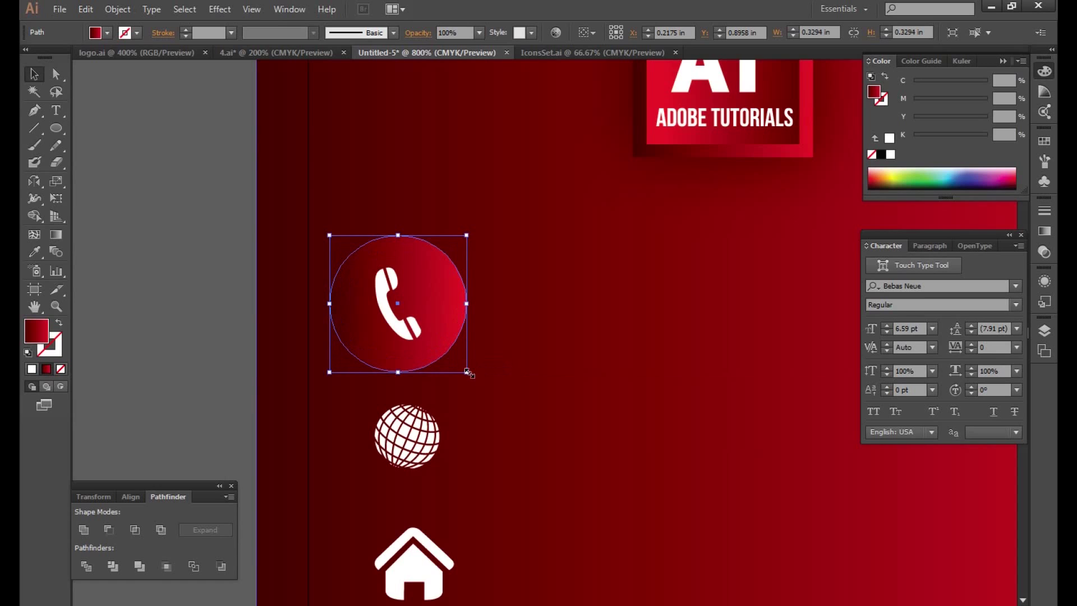
drag(485, 281, 325, 290)
click(34, 252)
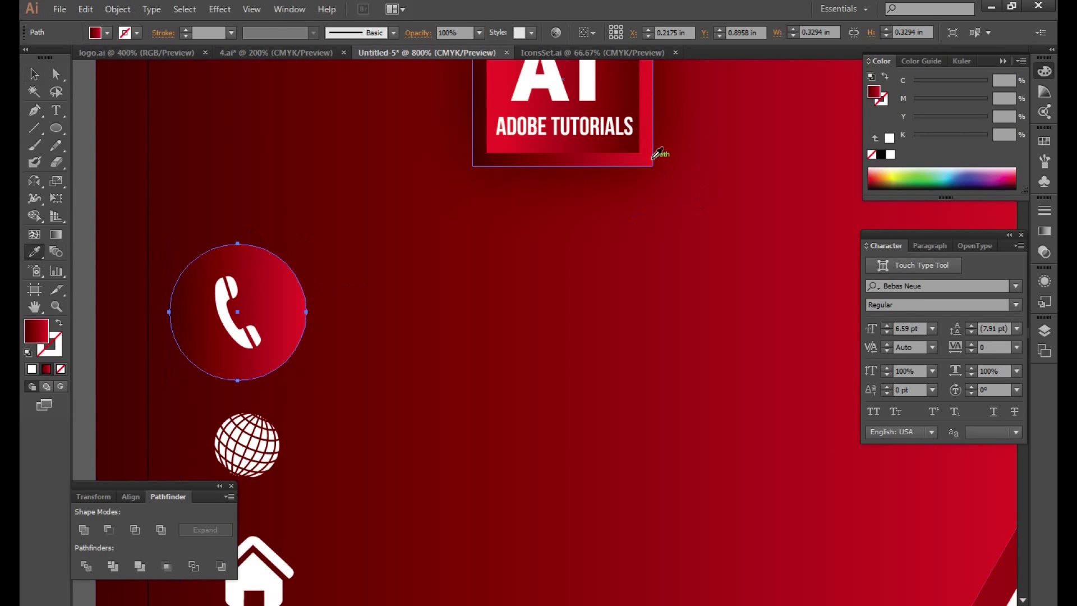
click(33, 74)
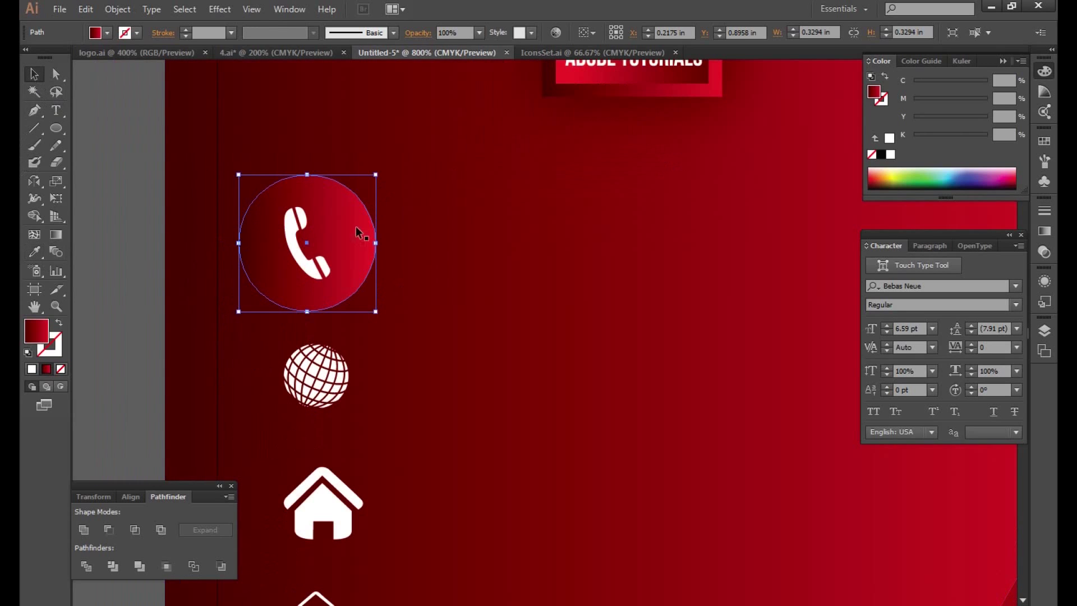
drag(350, 238, 380, 237)
Bring the smaller circle to the front and stack it on the larger circle.
click(261, 232)
right_click(260, 231)
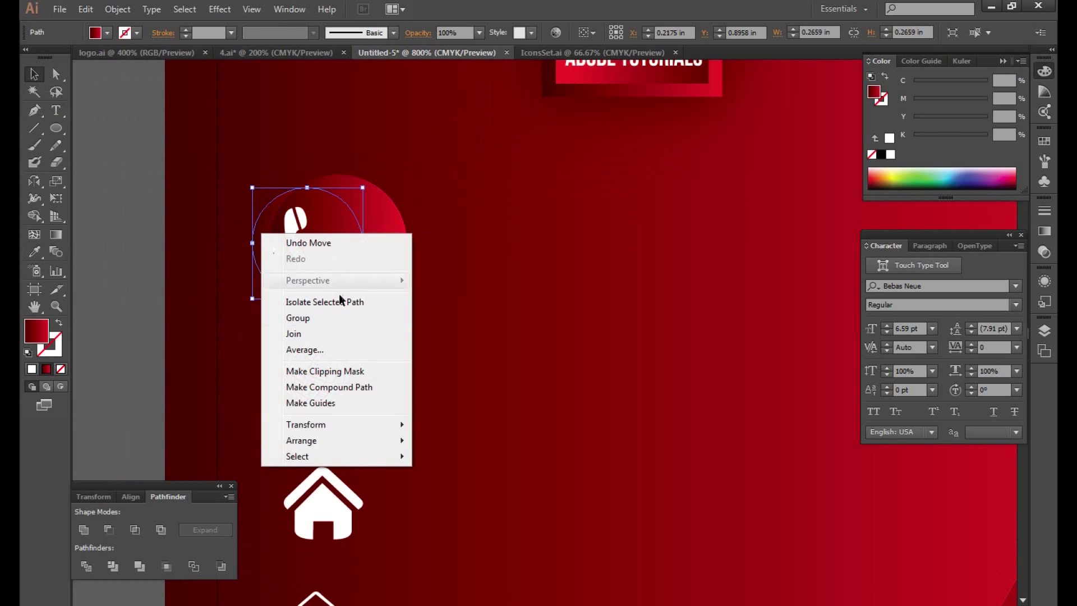
mouse_move(301, 440)
click(455, 440)
drag(318, 261, 368, 261)
shift+click(400, 238)
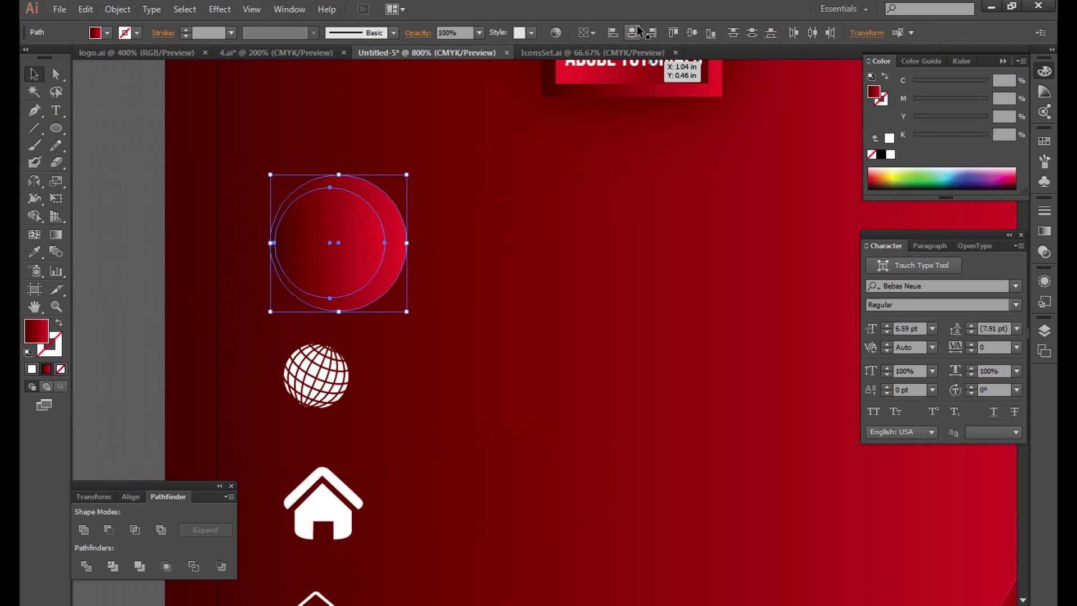
drag(348, 254, 392, 254)
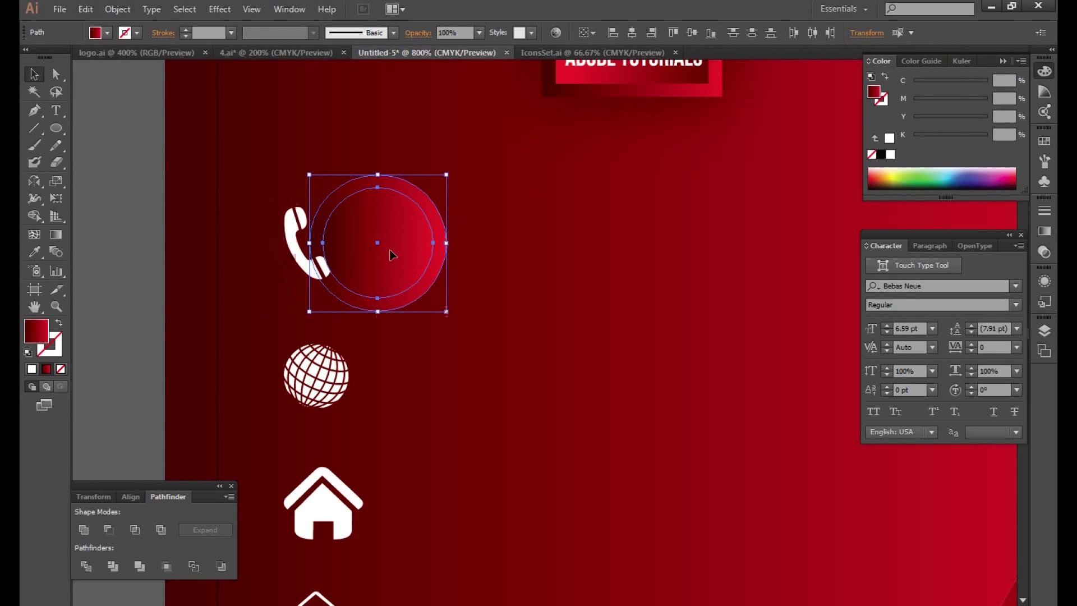
Bring the phone icon to the front and centre it on the two circles.
click(301, 253)
right_click(294, 253)
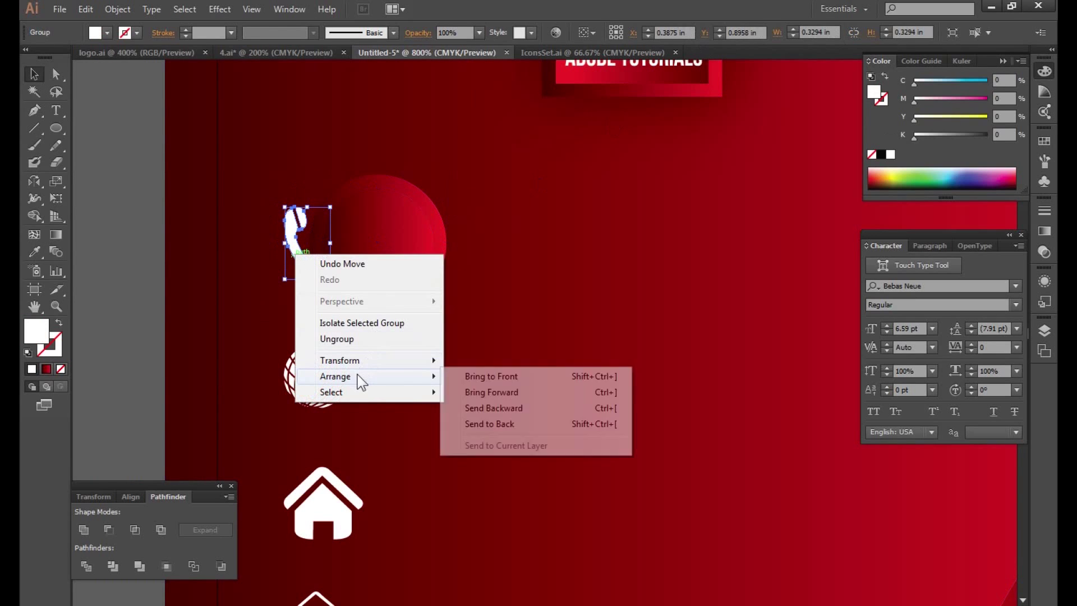
click(458, 376)
mouse_move(306, 271)
mouse_down()
mouse_move(405, 270)
mouse_move(375, 270)
mouse_up()
shift+click(418, 236)
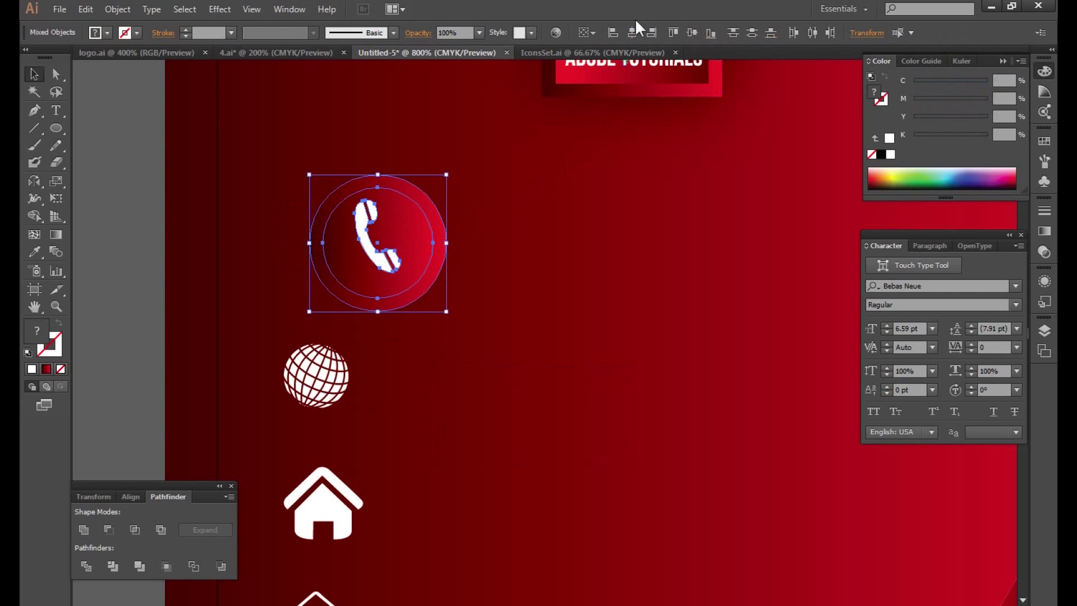
click(692, 32)
Reflect the inner circle to mirror its gradient against the outer ring.
click(140, 202)
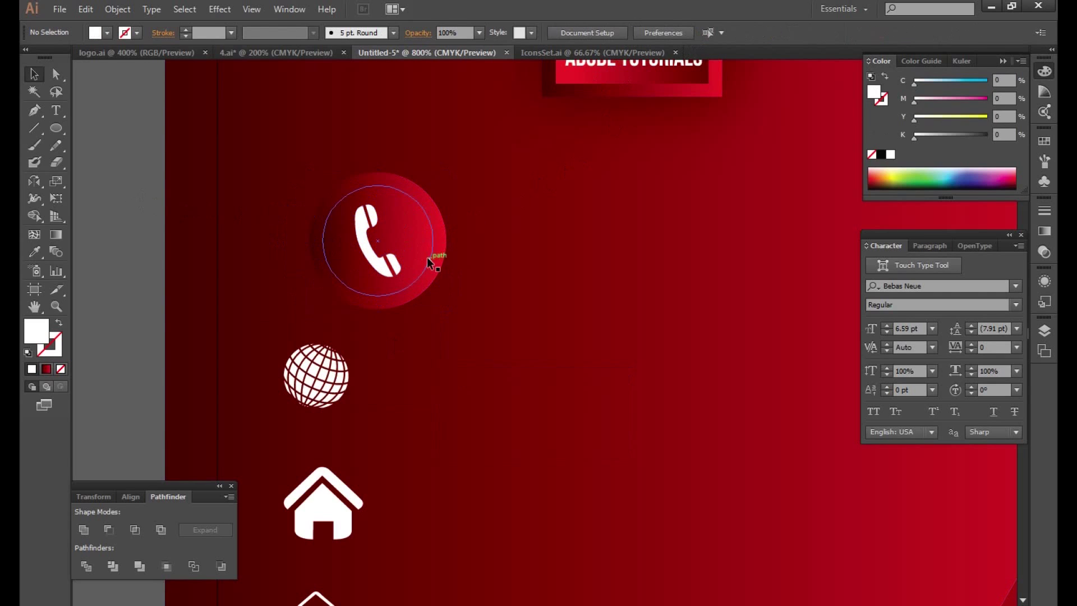
key(ctrl+minus)
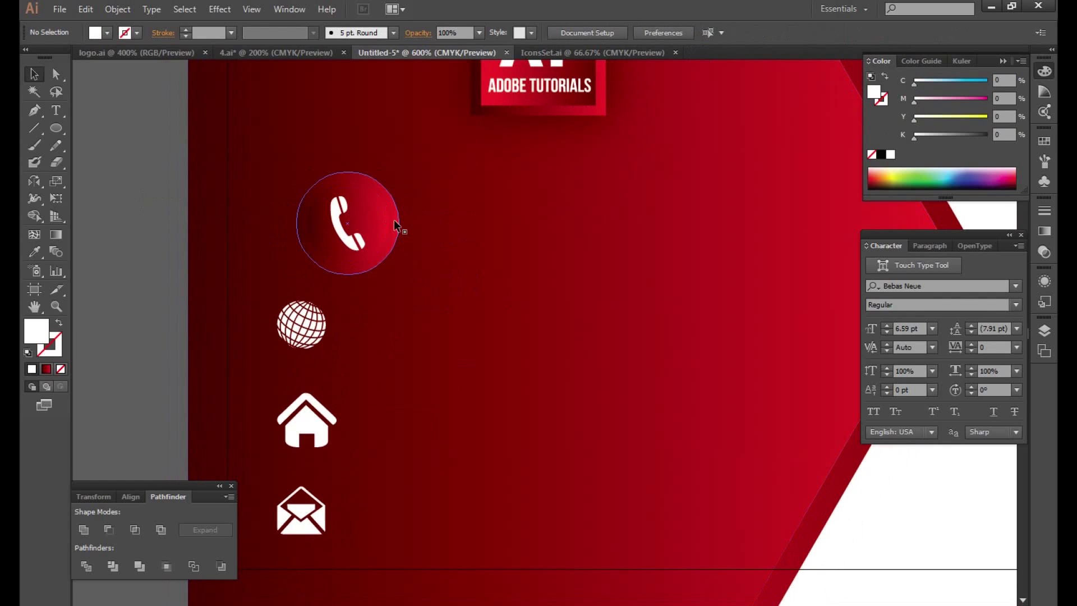
click(394, 220)
double_click(35, 181)
click(541, 405)
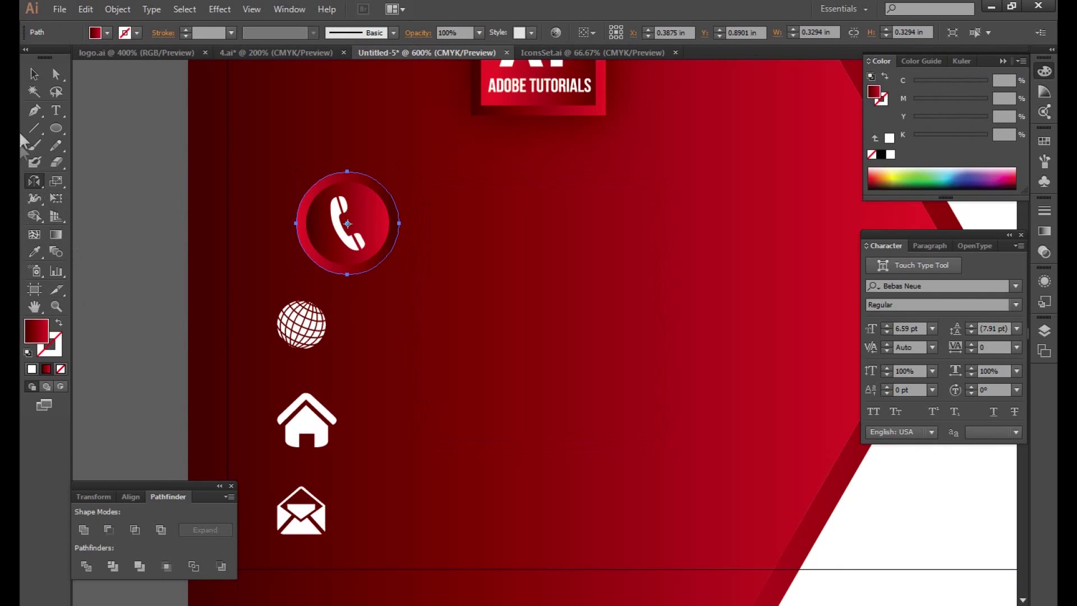
Shrink the phone badge's two circles around their centre.
click(35, 73)
click(181, 163)
ctrl+alt+click(466, 328)
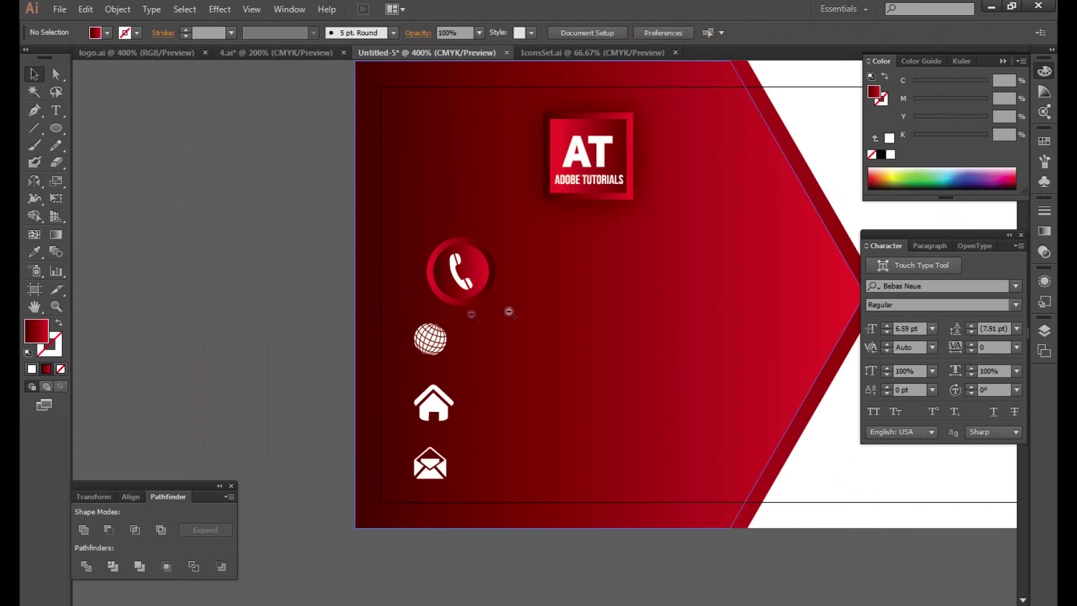
scroll(378, 318, down, 1)
scroll(378, 318, up, 1)
scroll(442, 332, up, 1)
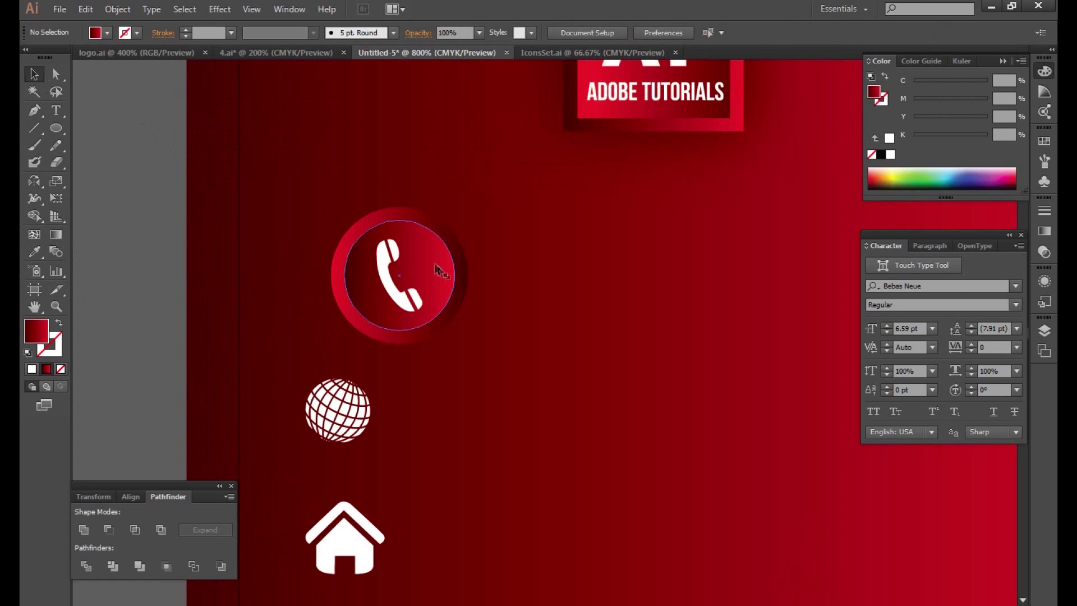
click(462, 271)
shift+click(464, 296)
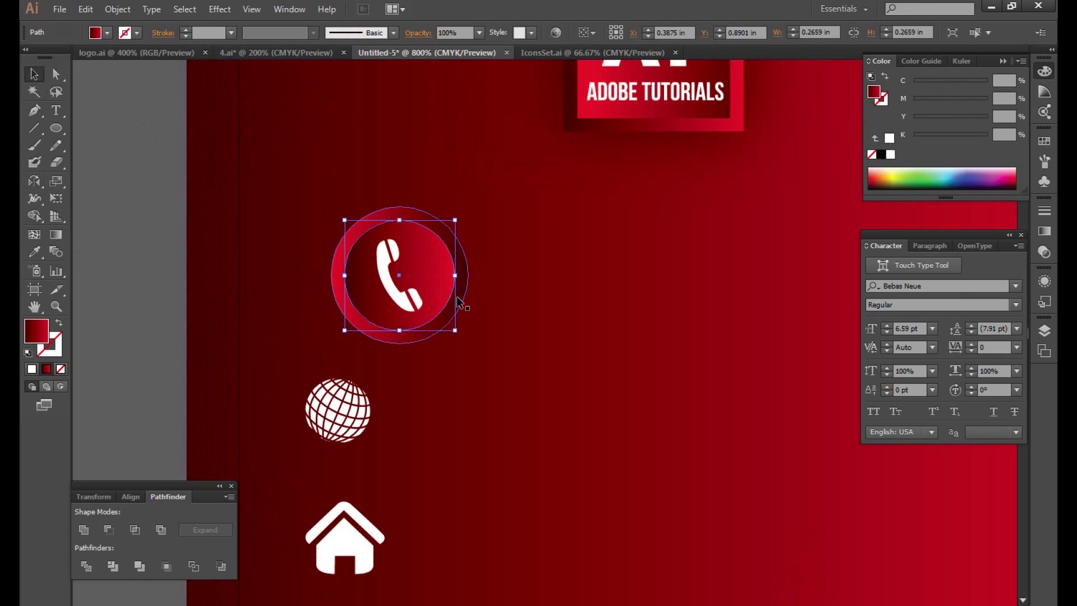
drag(468, 345, 455, 331)
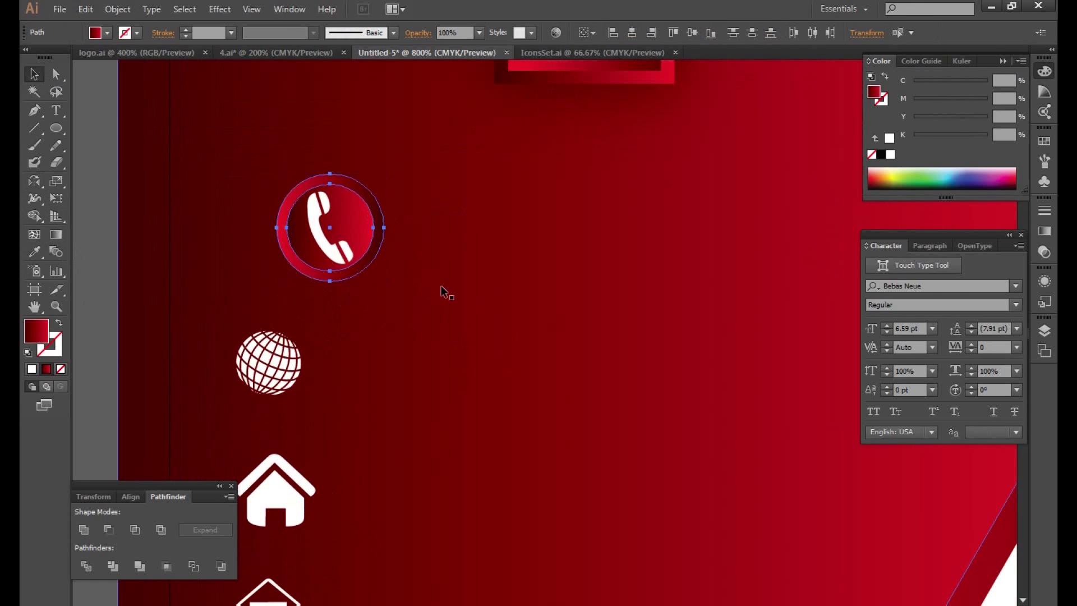
Move the phone badge left and shift the globe, house and envelope icons right.
scroll(442, 291, down, 1)
shift+click(368, 290)
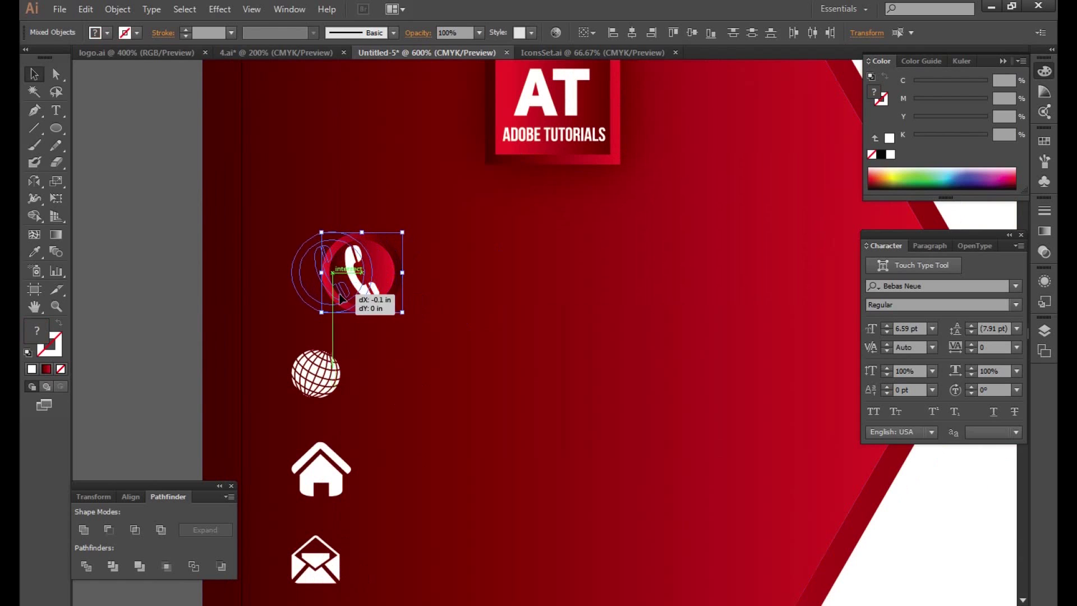
drag(368, 290, 337, 289)
drag(412, 281, 377, 177)
drag(309, 285, 303, 271)
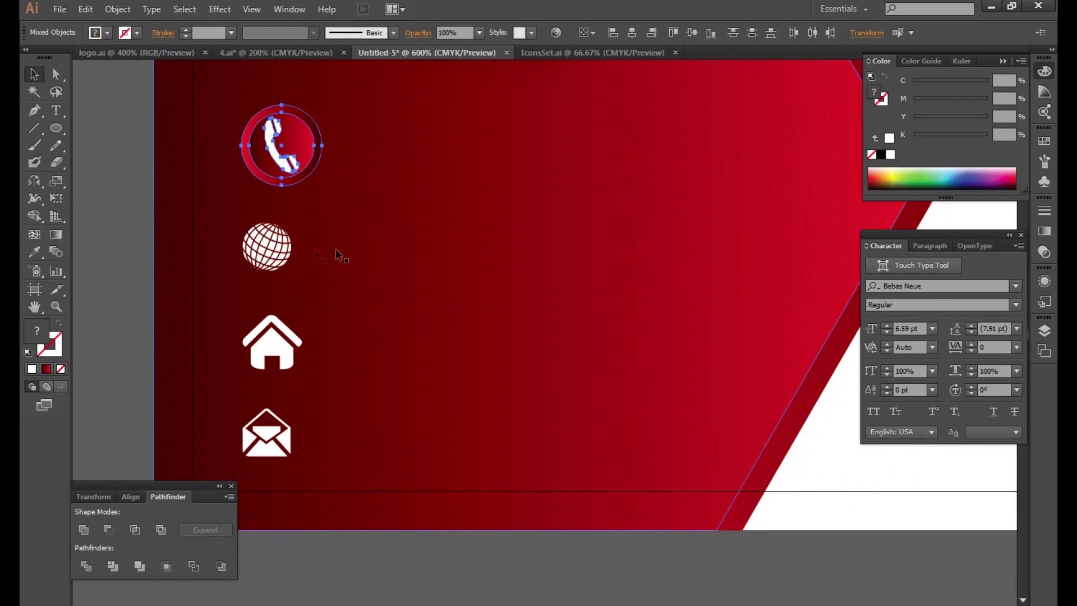
drag(303, 451, 541, 456)
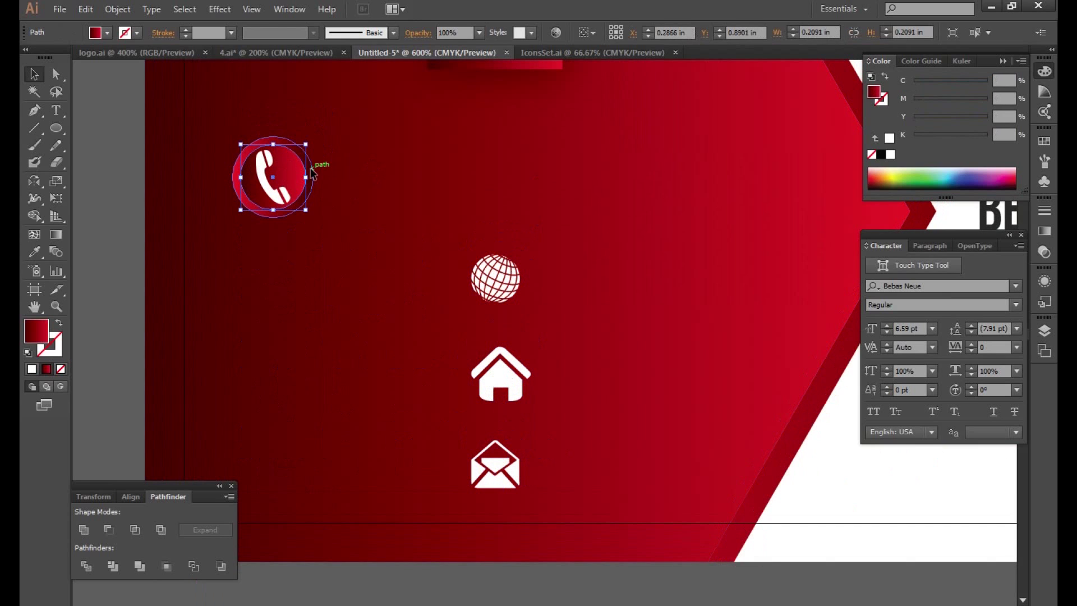
Alt-drag the badge circle down and repeat with Ctrl+D to build a column.
drag(300, 179, 300, 281)
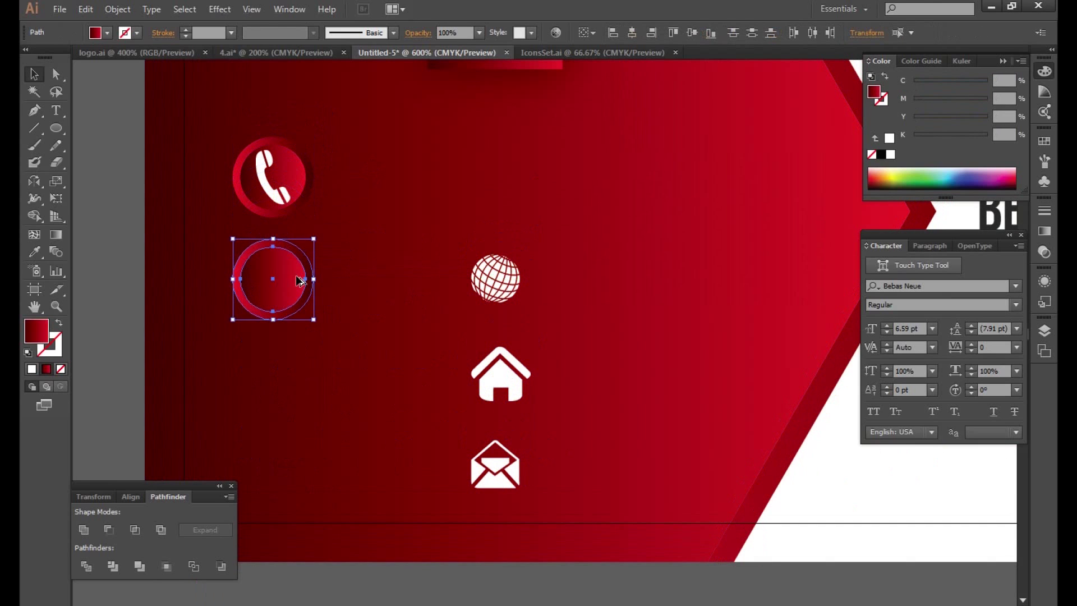
key(ctrl+d)
key(ctrl+d)
scroll(449, 324, down, 1)
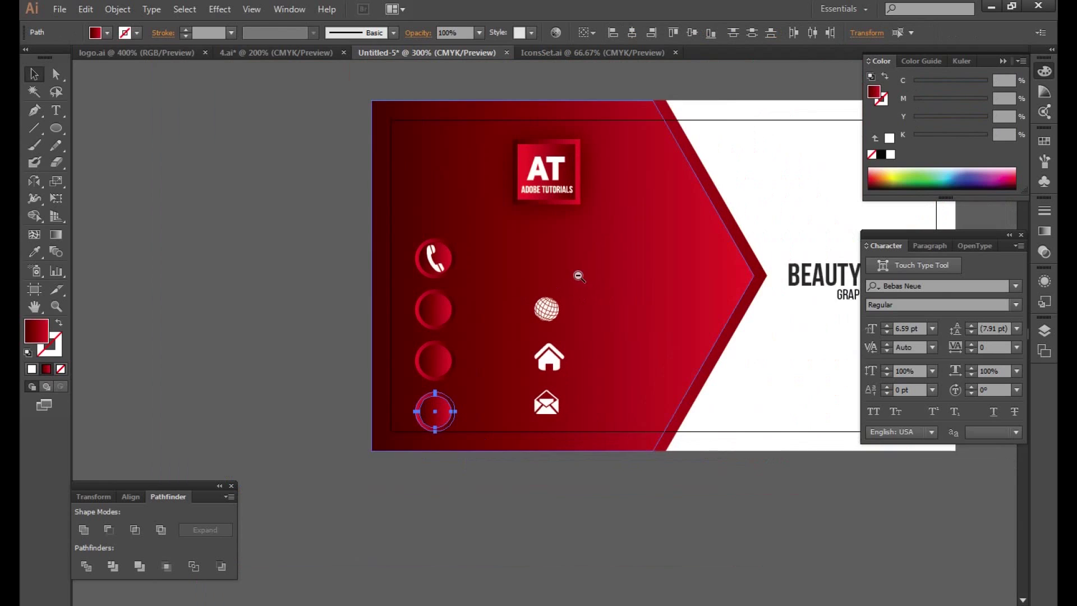
scroll(462, 328, right, 2)
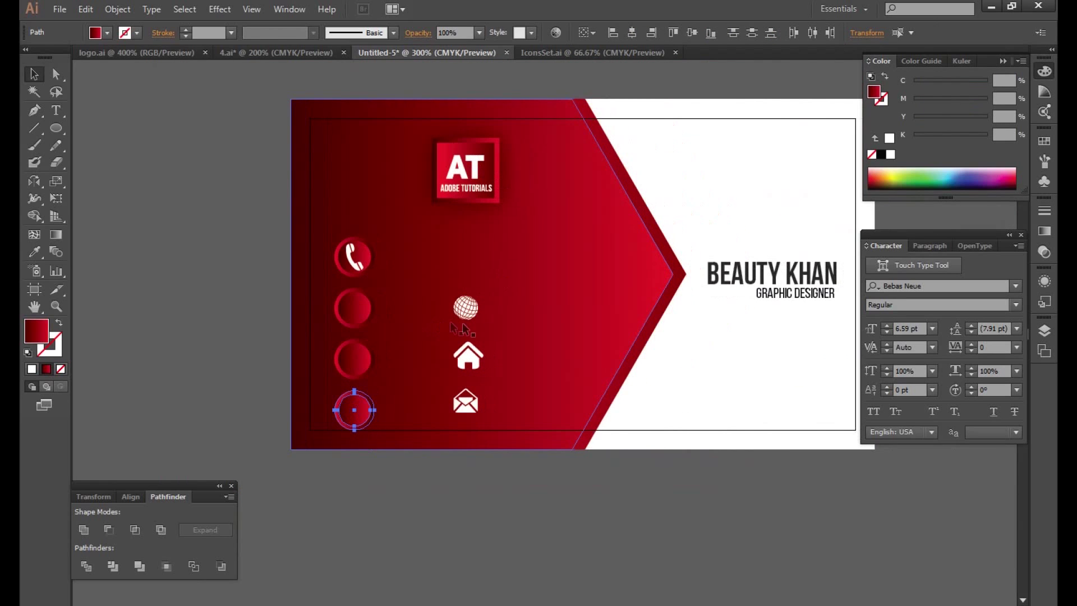
Undo the duplicated circles and shrink the phone badge around its centre.
mouse_move(533, 318)
mouse_down()
mouse_move(436, 311)
mouse_move(387, 286)
mouse_move(494, 267)
mouse_move(548, 272)
mouse_move(560, 287)
mouse_move(530, 281)
mouse_up()
key(ctrl+z)
key(ctrl+z)
key(ctrl+z)
click(491, 279)
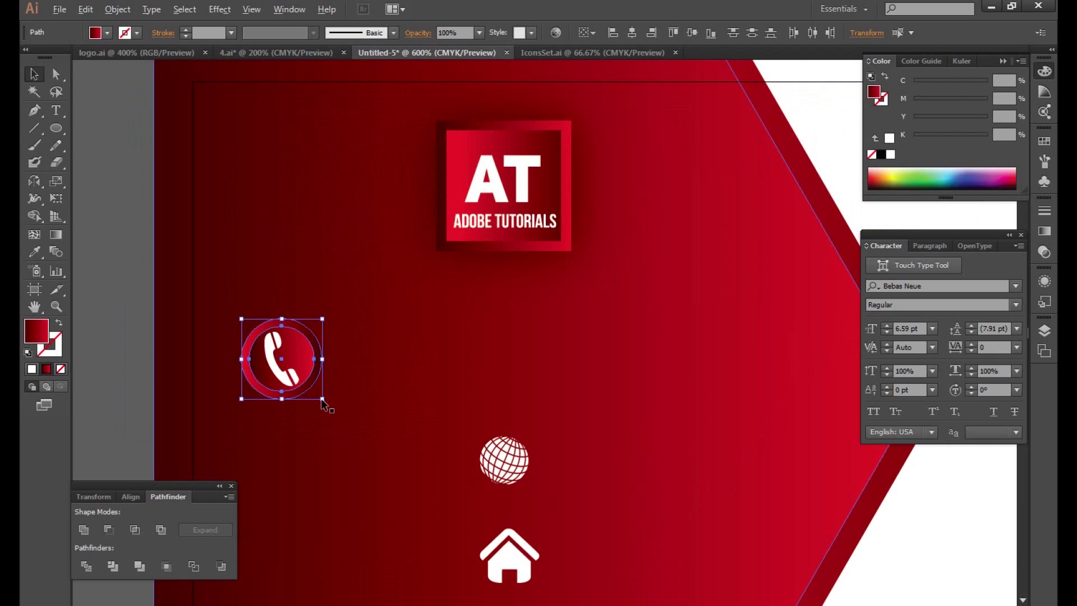
drag(323, 404, 322, 401)
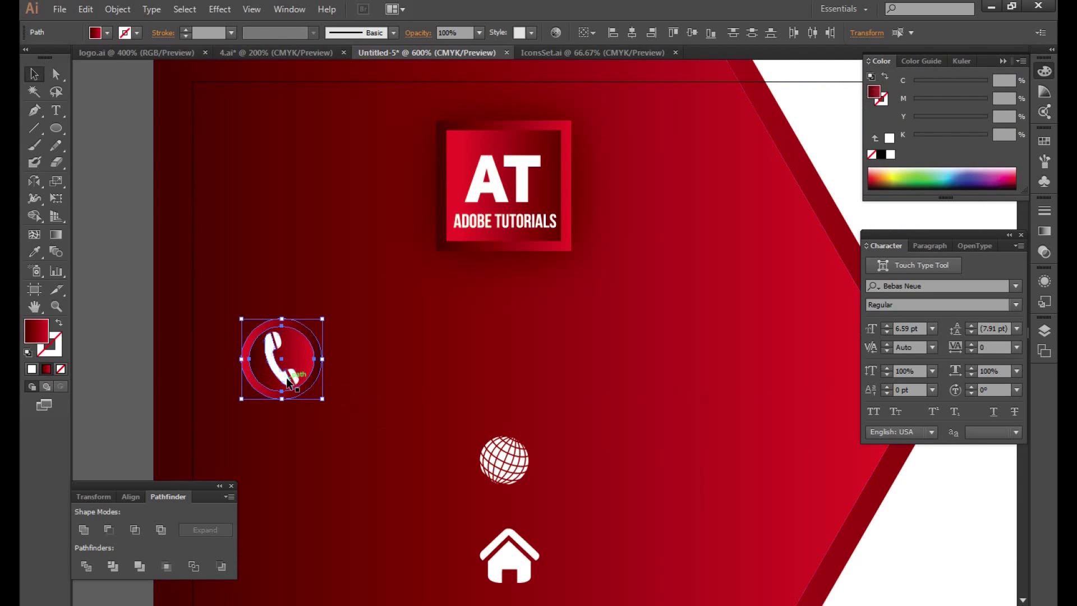
shift+click(326, 405)
drag(324, 401, 318, 390)
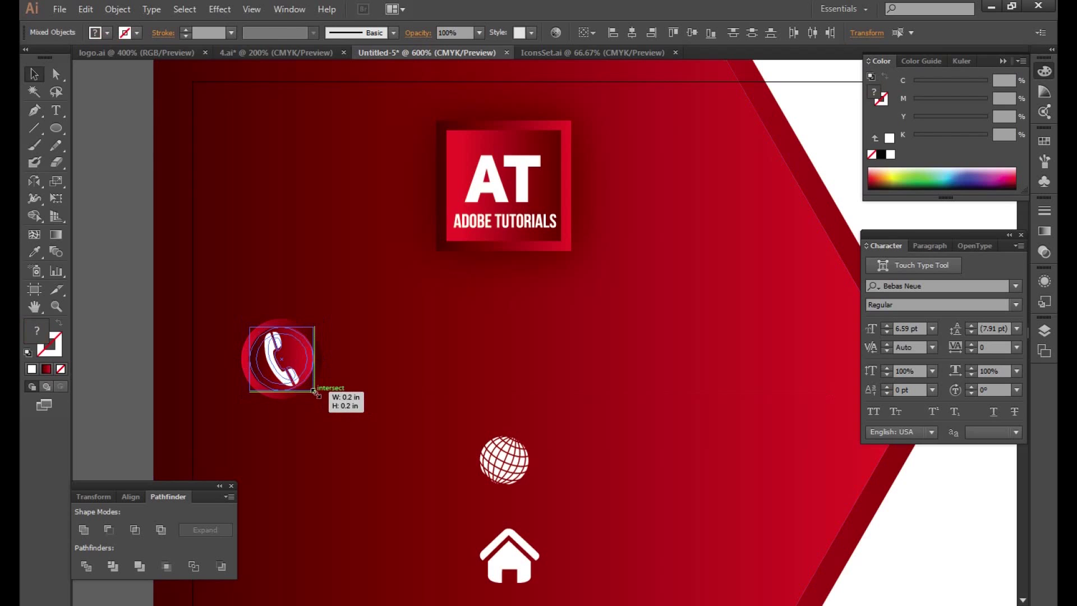
Copy the phone badge straight down and repeat to make four stacked badges.
ctrl+alt+click(490, 259)
mouse_move(366, 241)
mouse_down()
mouse_move(374, 226)
mouse_move(365, 287)
mouse_up()
key(ctrl+d)
key(ctrl+d)
Replace the phone glyph in the second badge with the envelope icon.
ctrl+click(537, 399)
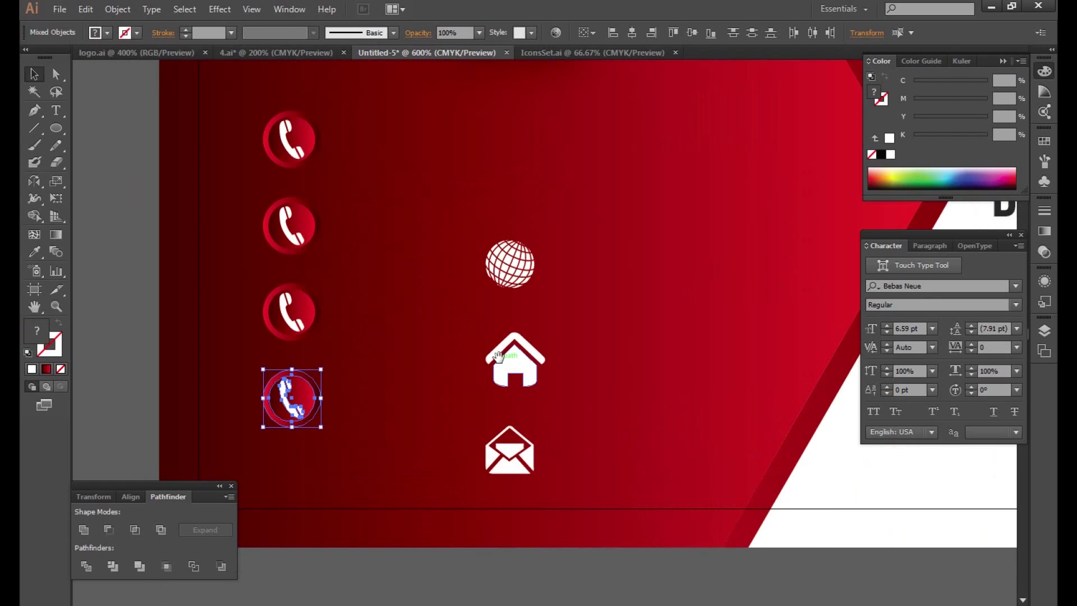
click(295, 230)
key(Delete)
drag(528, 452, 318, 214)
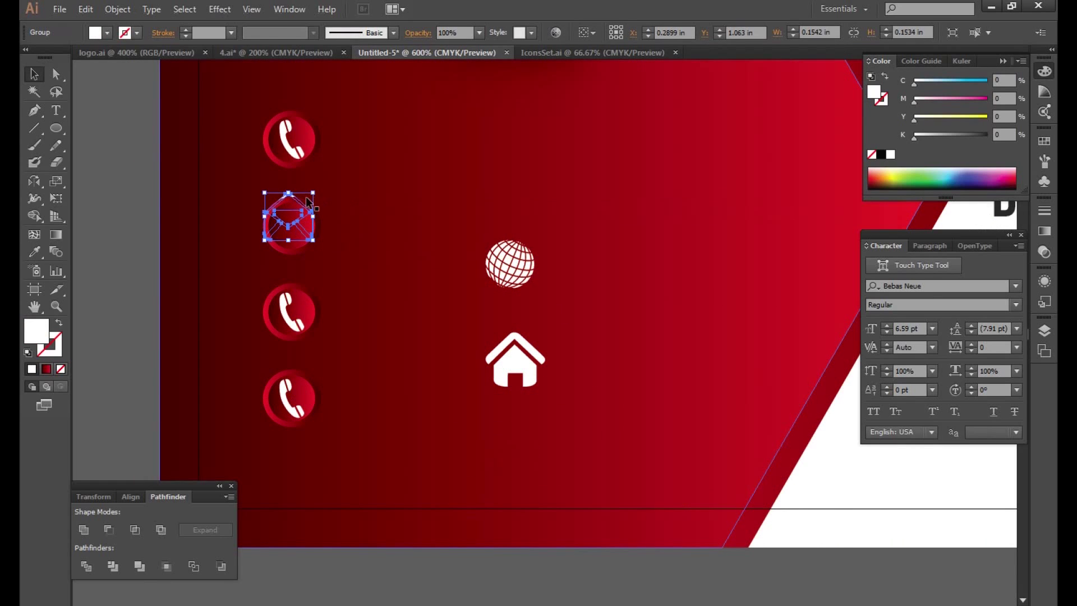
Bring the envelope in front of its circle, shrink it and centre it.
right_click(298, 212)
click(484, 332)
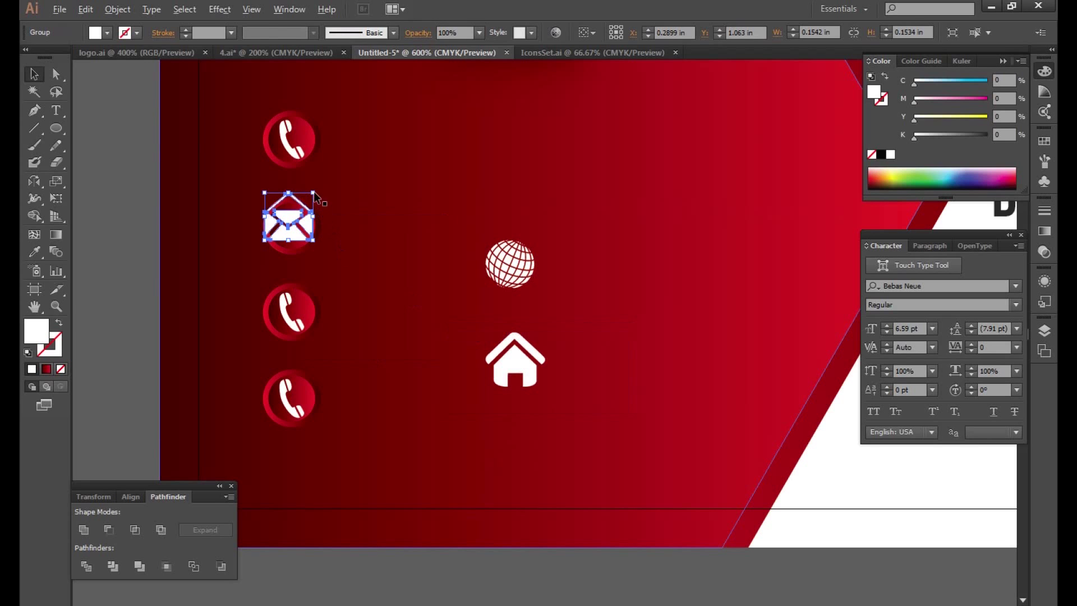
drag(313, 192, 301, 236)
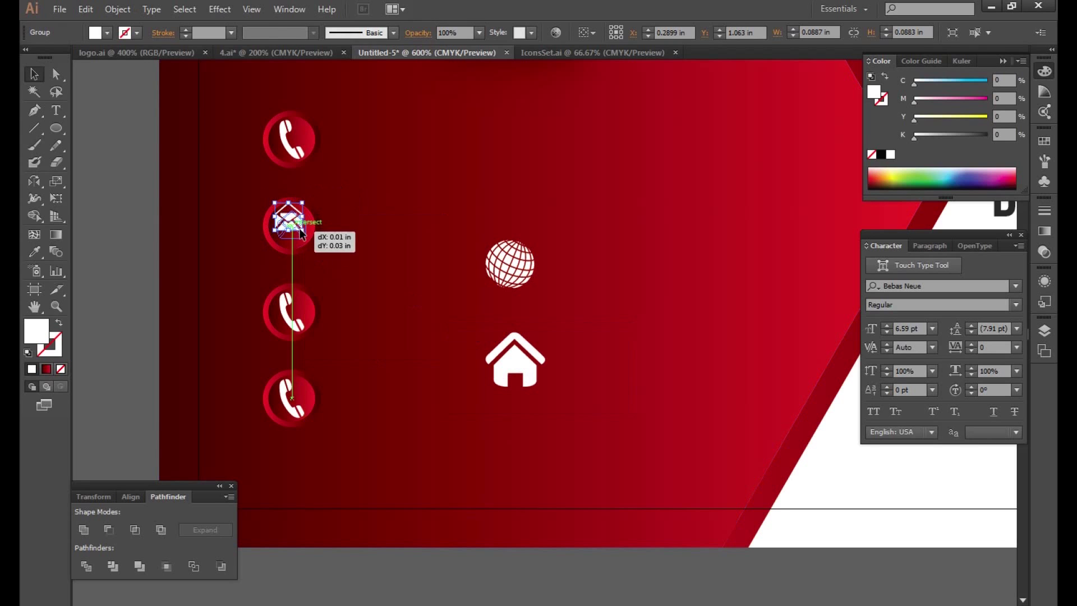
drag(415, 288, 387, 296)
Delete the leftover phone icons from the third and fourth badges.
click(258, 320)
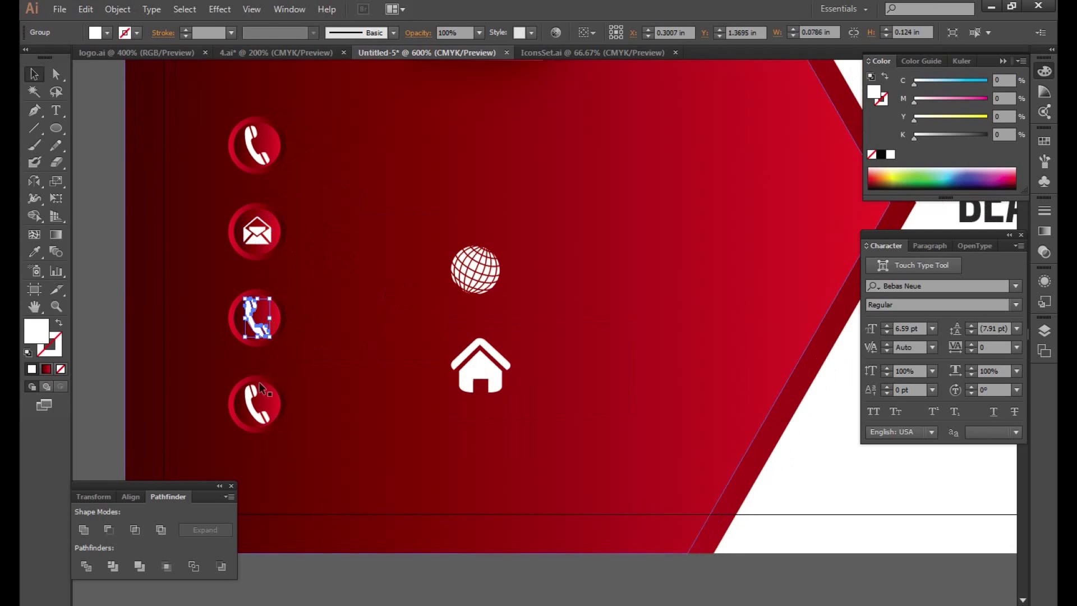
key(Delete)
click(259, 408)
key(Delete)
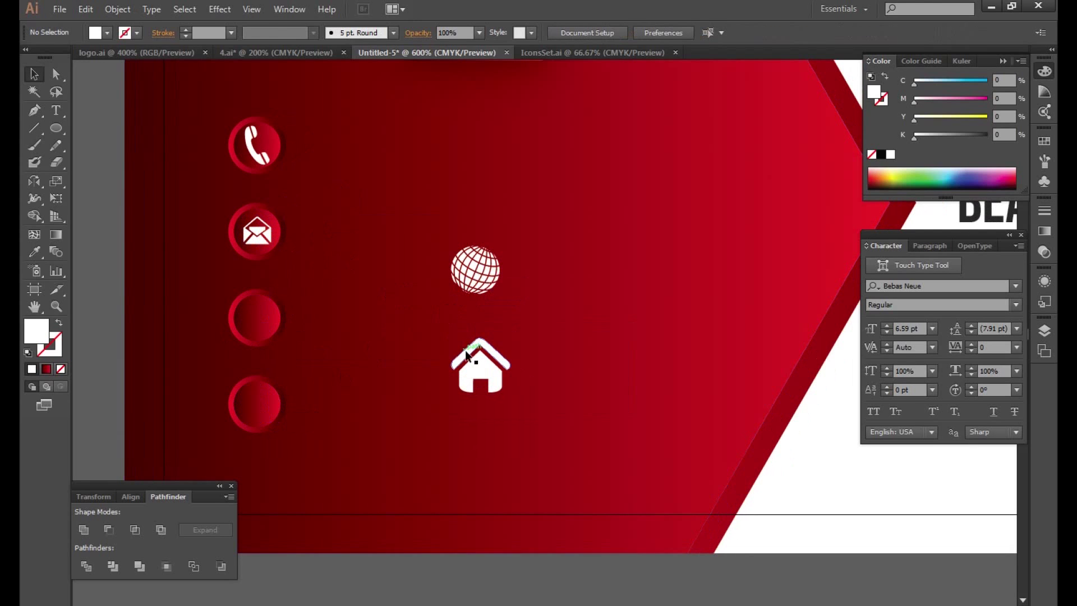
Place the globe in the third circle, bring it to front and shrink it to fit.
drag(477, 275, 259, 323)
key(ctrl+plus)
right_click(305, 320)
click(474, 457)
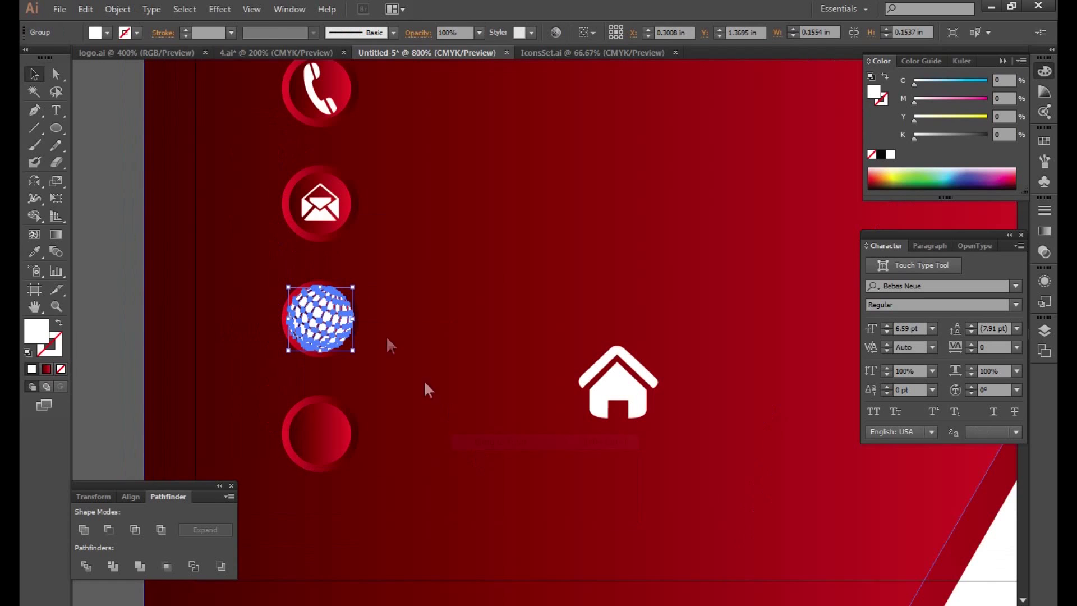
drag(353, 288, 350, 290)
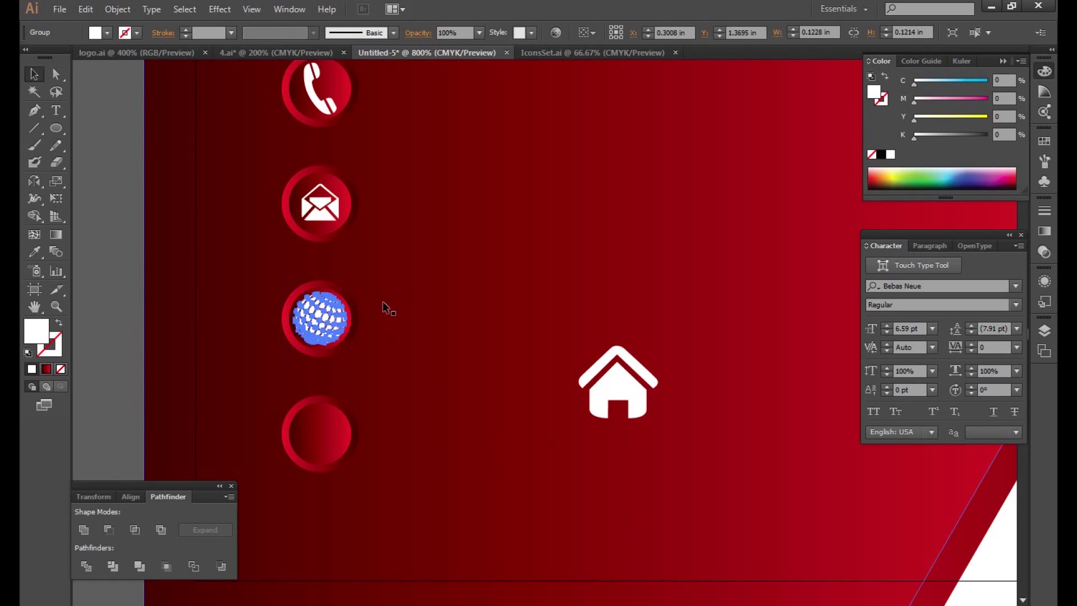
key(ctrl+shift+a)
key(ctrl+minus)
drag(674, 385, 689, 462)
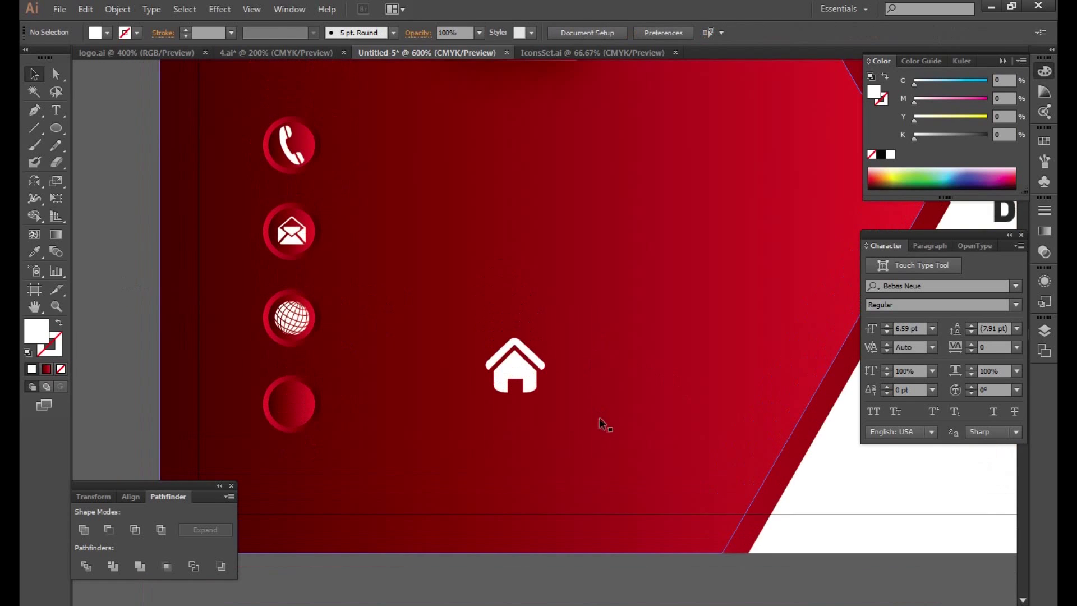
Place the house on the fourth circle, bring it to front and shrink it to fit.
drag(525, 368, 305, 406)
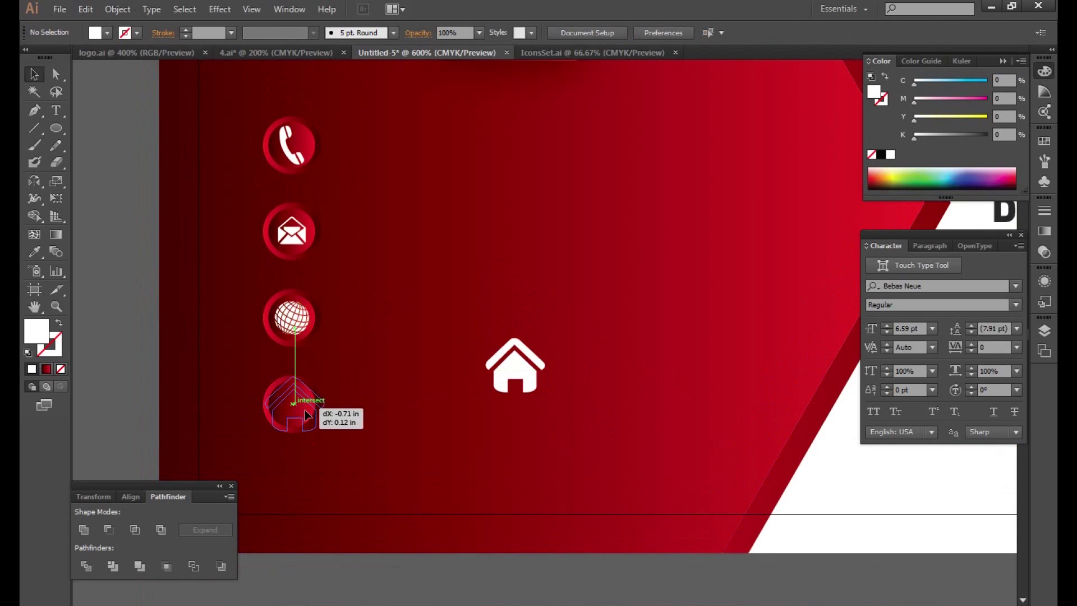
right_click(299, 393)
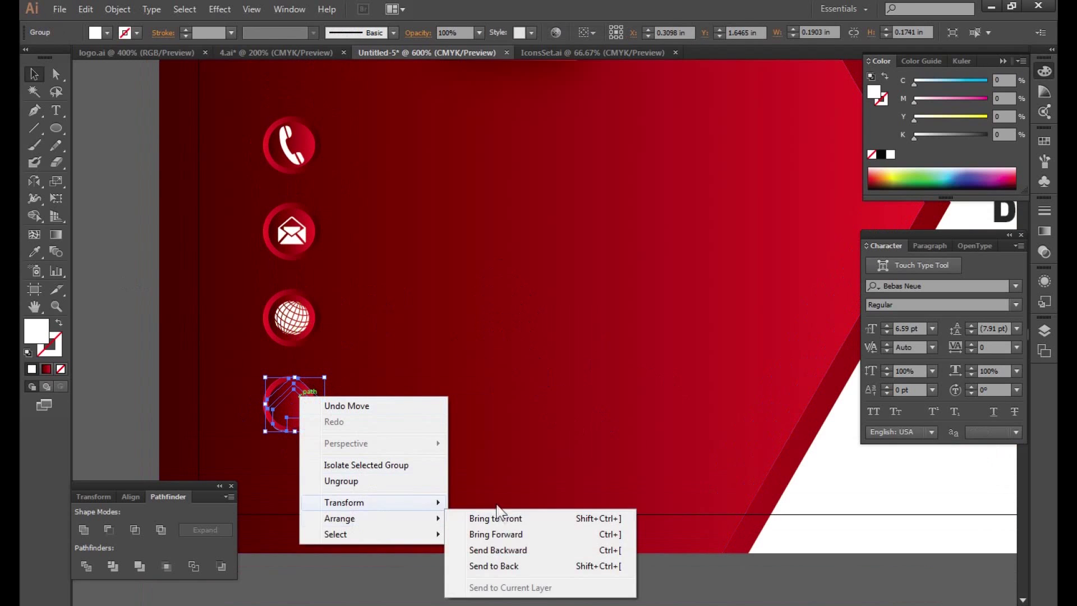
click(483, 517)
click(123, 342)
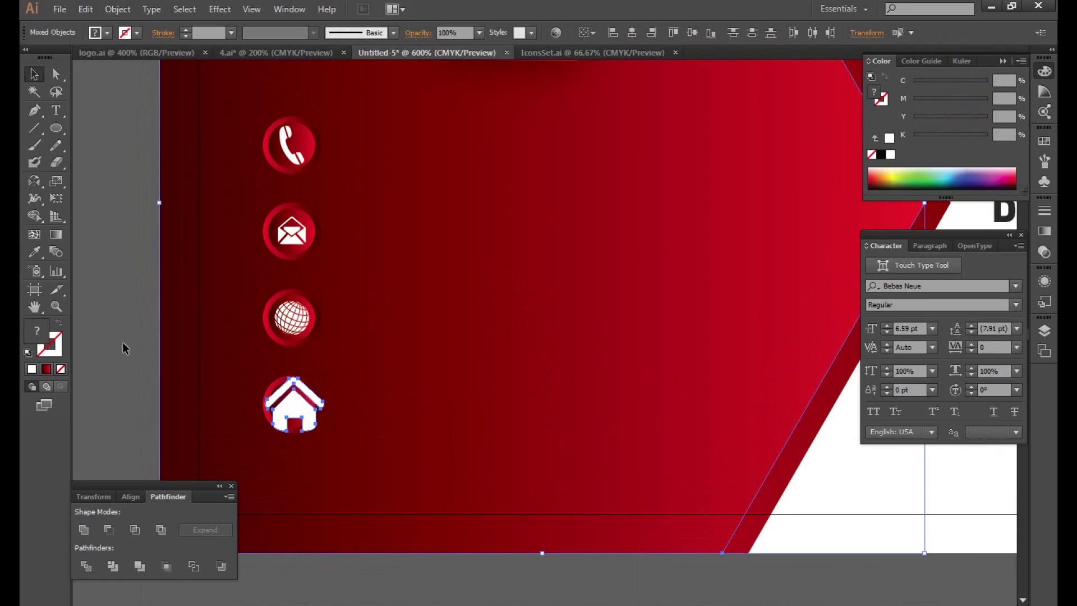
click(294, 404)
drag(325, 378, 314, 386)
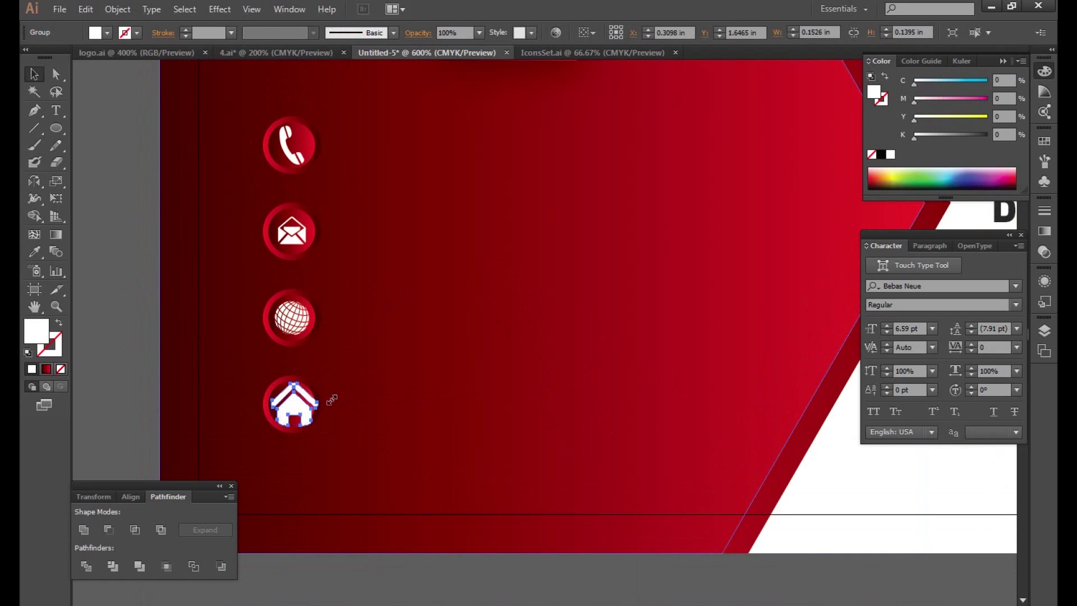
Nudge the house and horizontally centre it with its circle.
scroll(402, 393, up, 2)
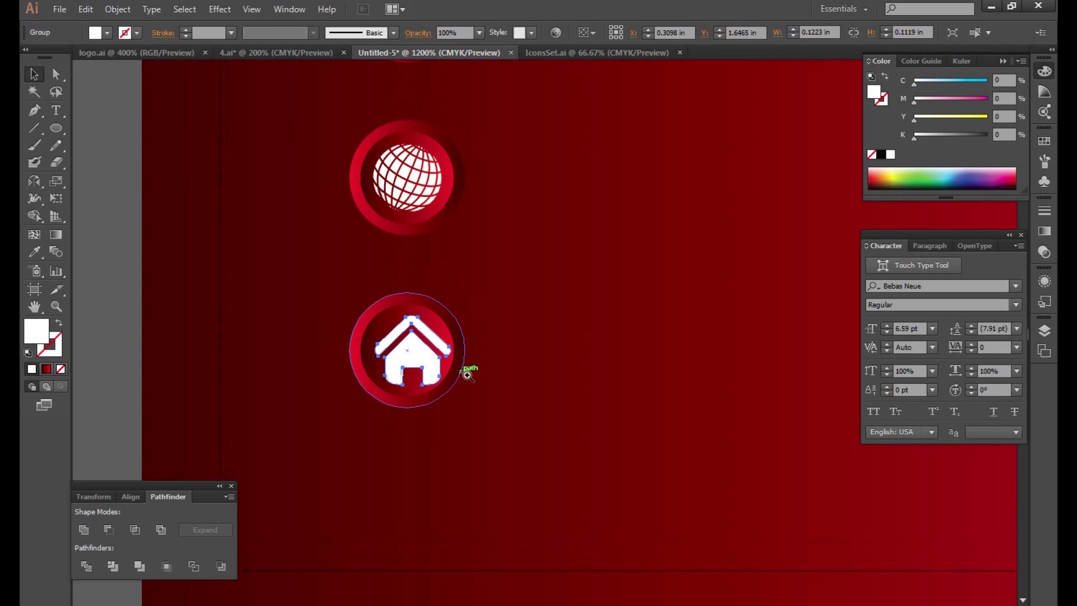
key(Left)
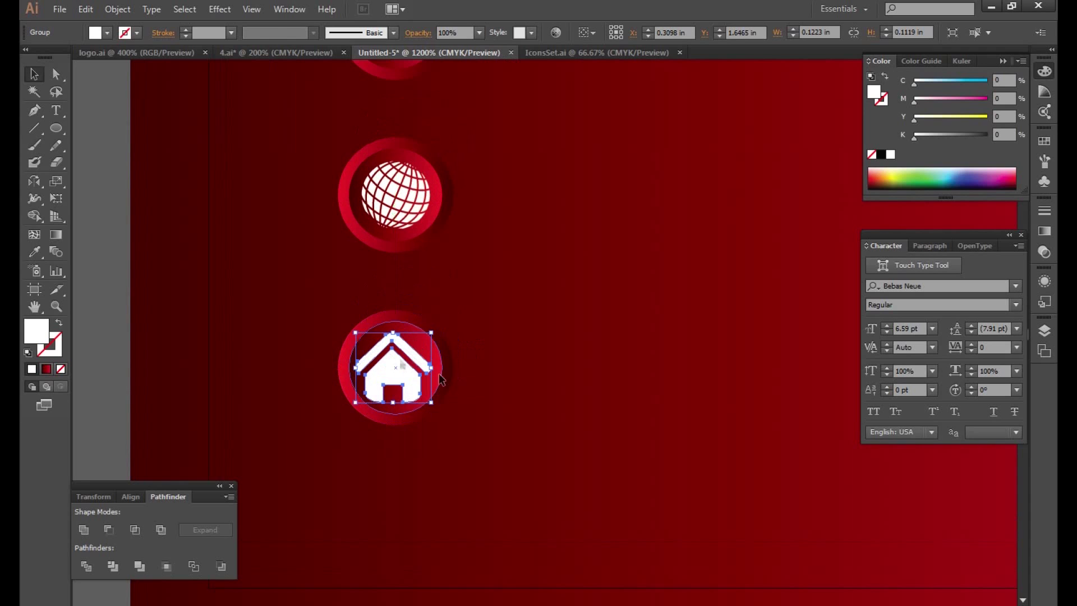
scroll(501, 323, down, 1)
scroll(501, 323, up, 2)
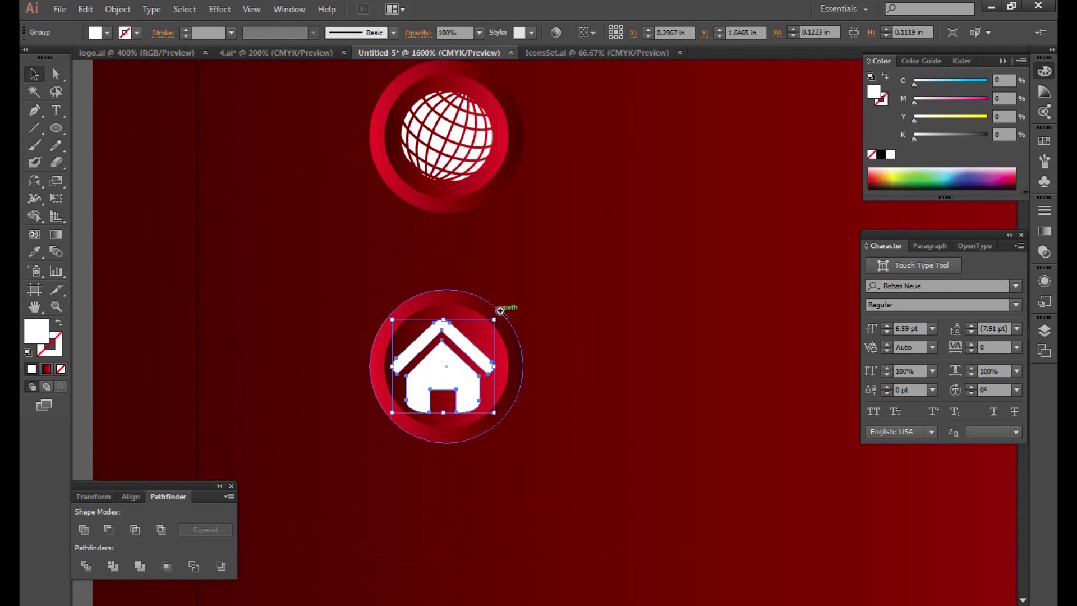
shift+click(512, 349)
click(629, 32)
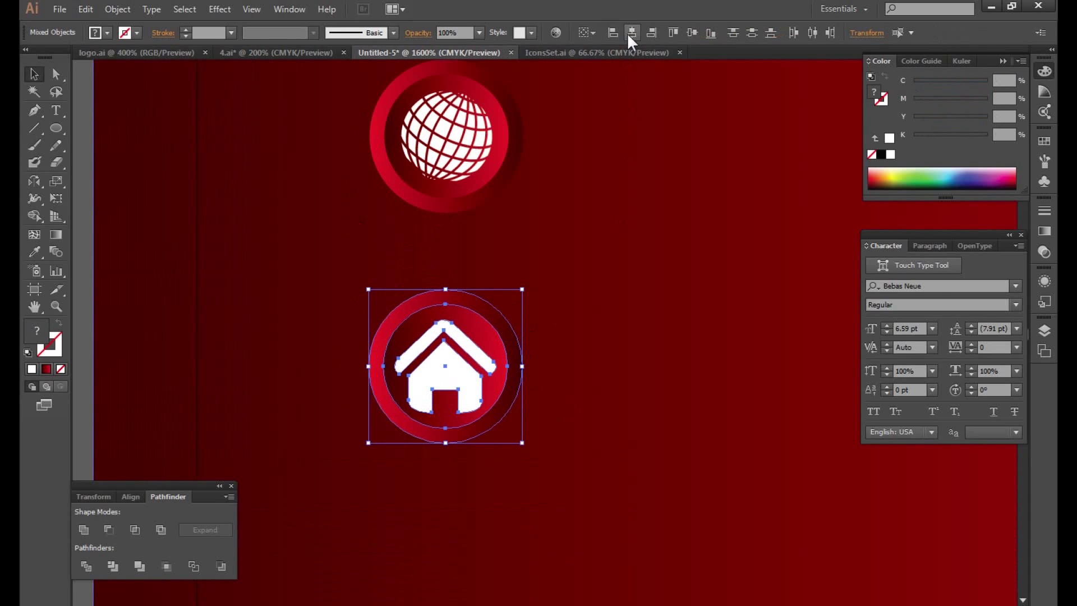
scroll(582, 336, down, 2)
scroll(581, 337, up, 2)
scroll(582, 337, down, 1)
scroll(527, 359, right, 2)
click(230, 293)
scroll(769, 180, down, 1)
scroll(361, 476, down, 1)
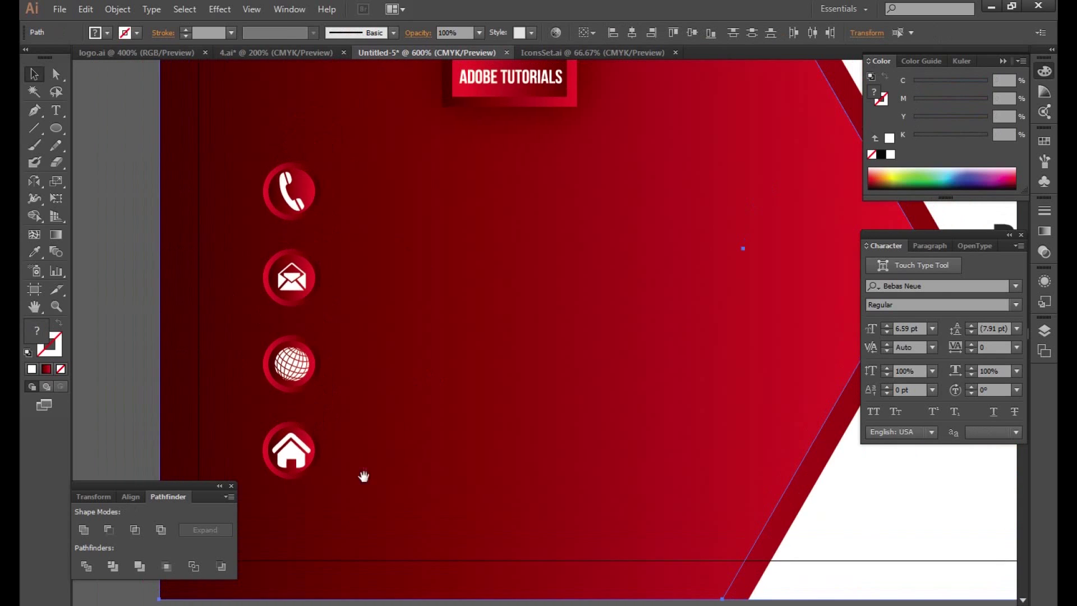
scroll(404, 453, down, 2)
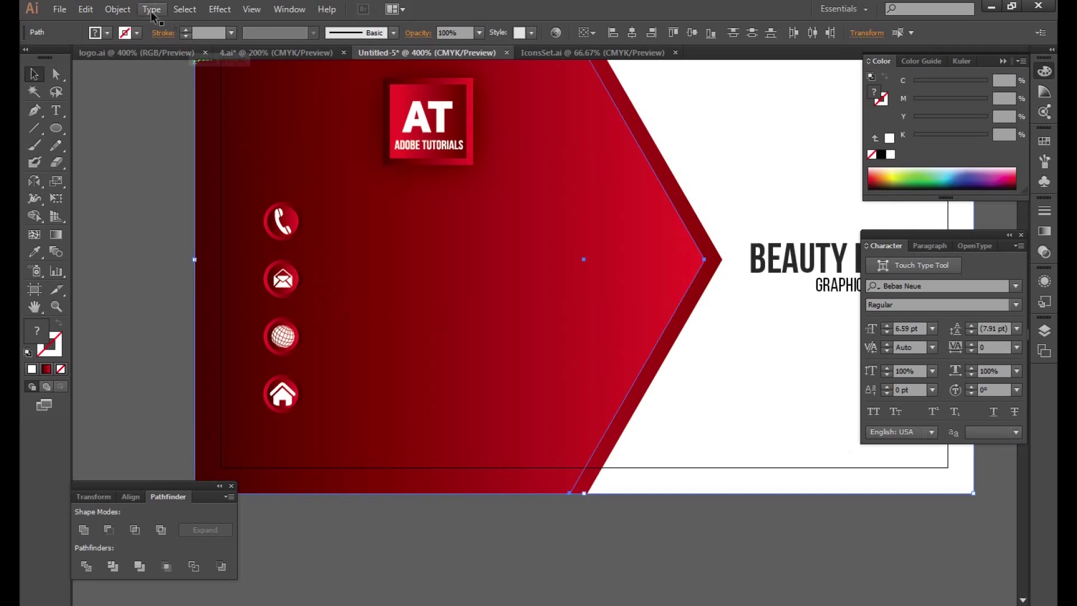
Lock the red background shape and group the phone icon with its circle.
click(117, 9)
mouse_move(152, 100)
click(335, 96)
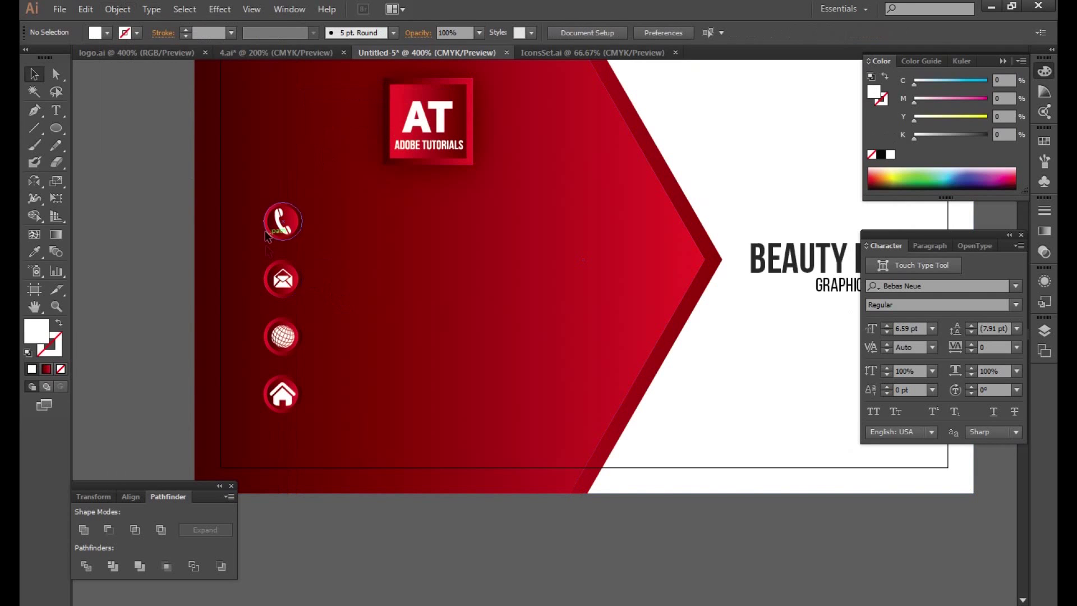
drag(301, 221, 280, 214)
right_click(280, 214)
click(342, 283)
Group the envelope, globe and house icons each with their circles.
right_click(287, 279)
click(321, 347)
drag(247, 318, 306, 358)
right_click(287, 337)
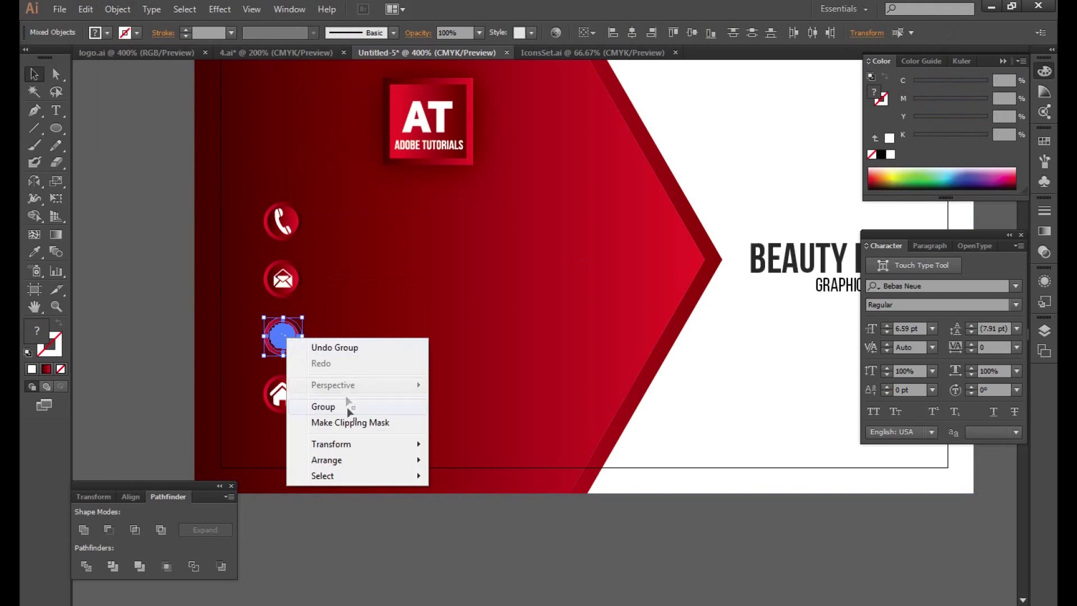
click(345, 406)
drag(228, 366, 307, 416)
right_click(284, 392)
click(314, 460)
Clear the selection and start a text line beside the phone badge.
click(314, 262)
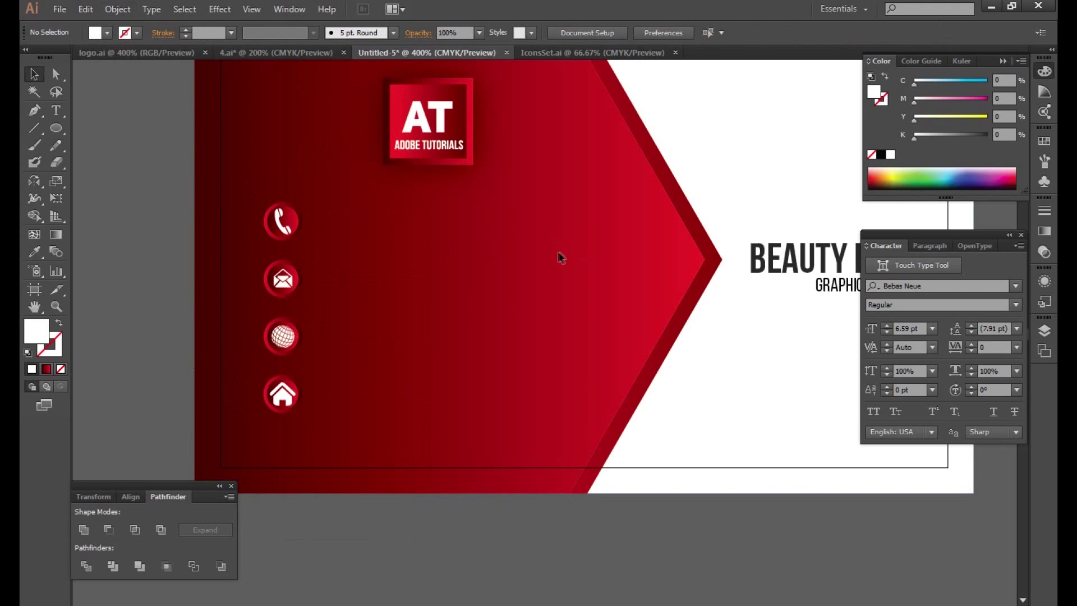
click(57, 110)
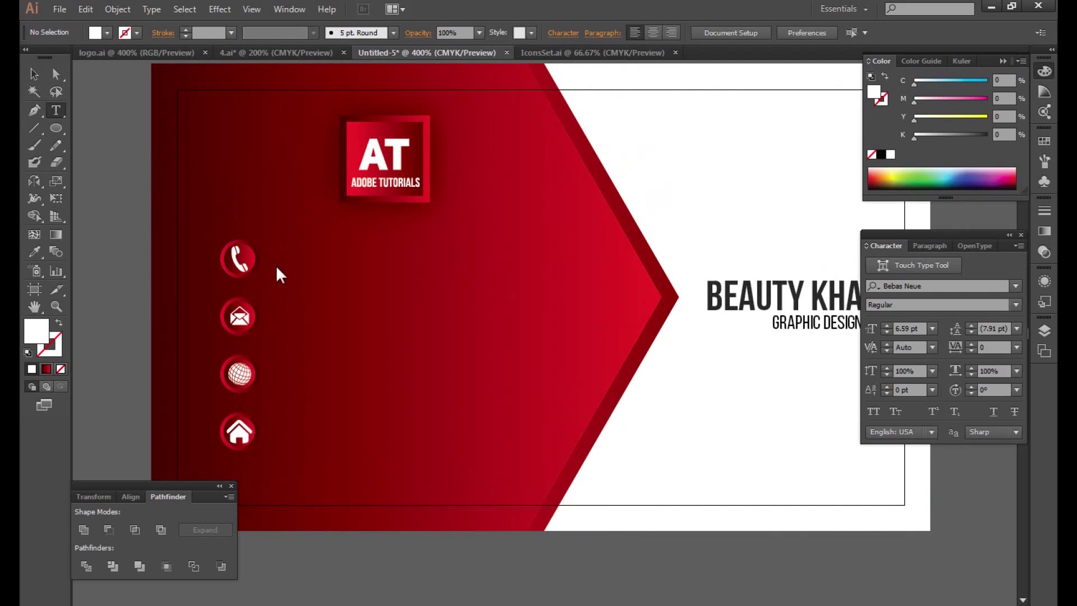
click(300, 273)
text(+1 123-456-789)
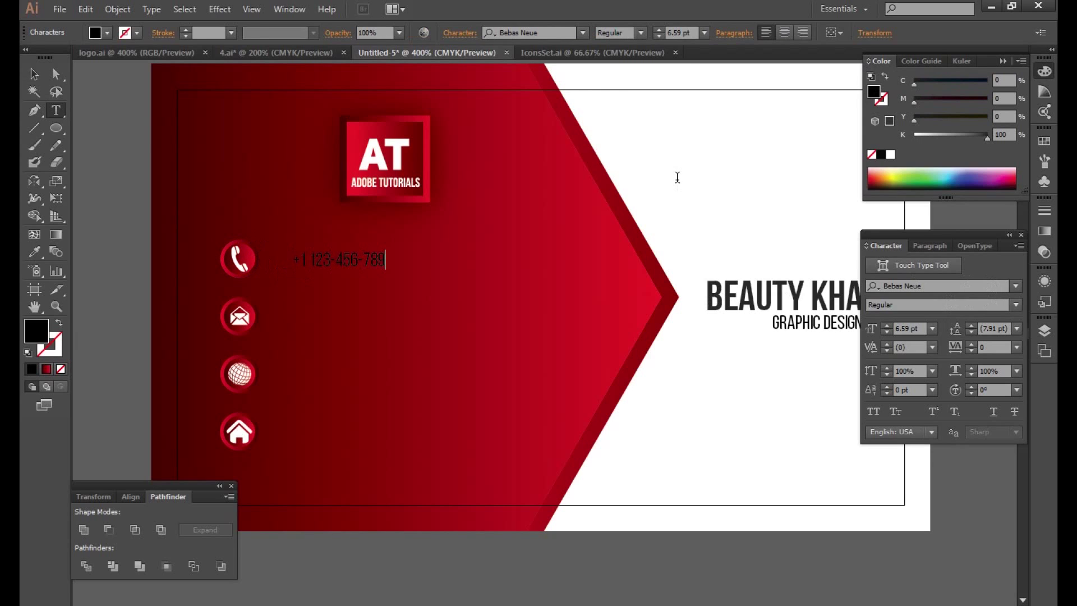
Enter the phone number beside the phone badge and make it white.
text(0)
key(ctrl+a)
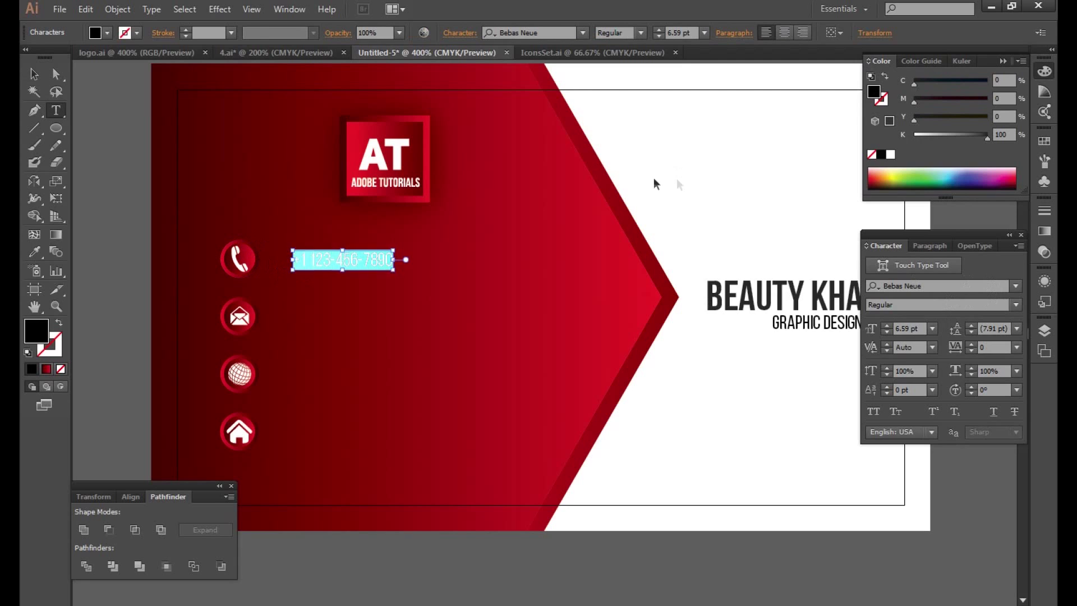
click(893, 155)
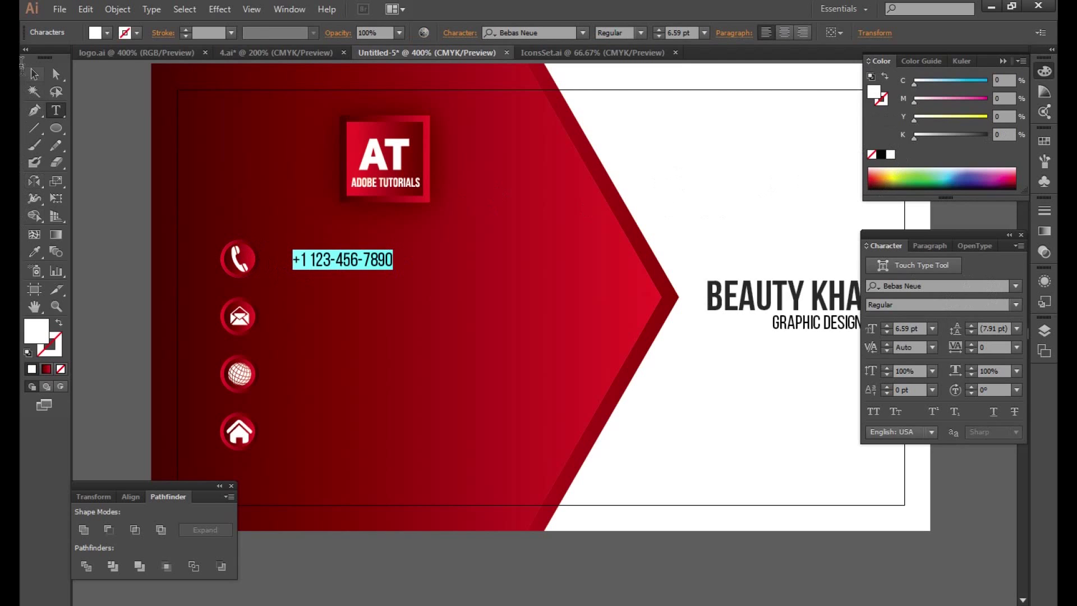
click(34, 71)
click(119, 183)
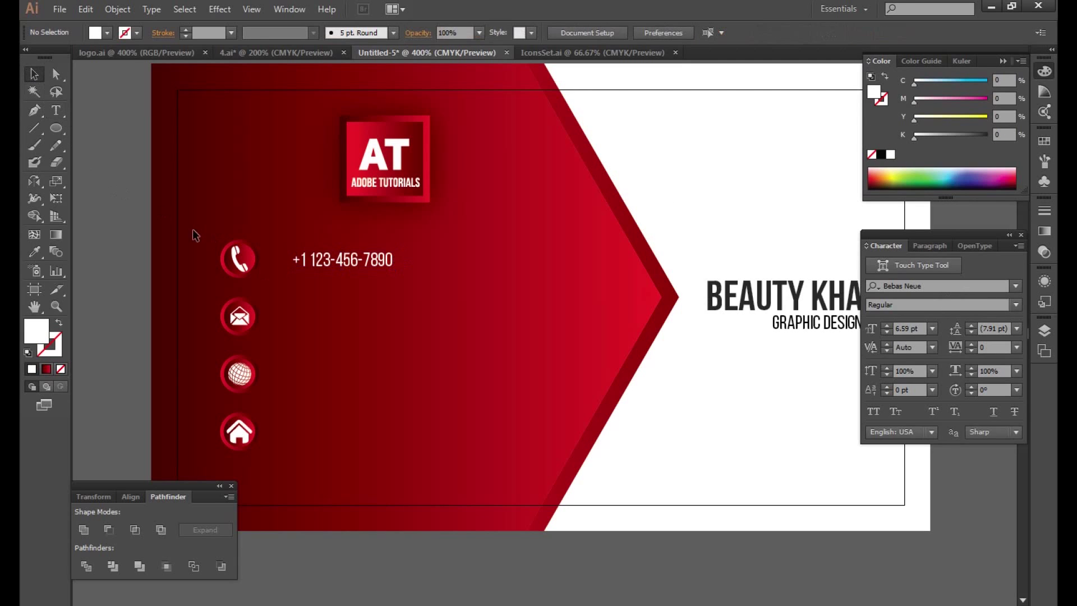
Set the phone number in Nexa Light with 79.36% horizontal scale.
click(379, 267)
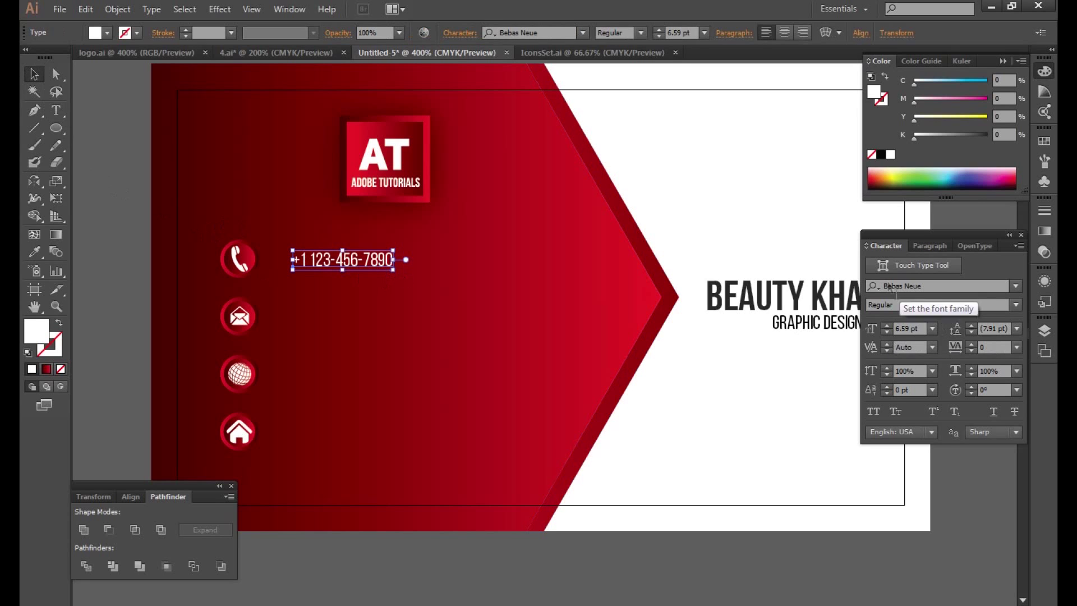
text(nex)
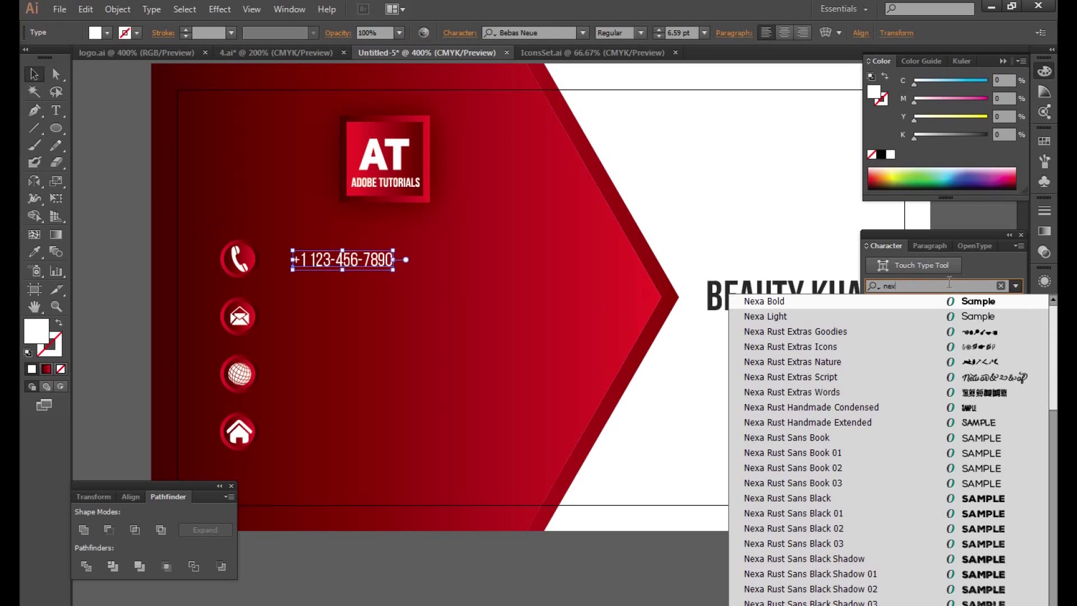
key(Down)
key(Return)
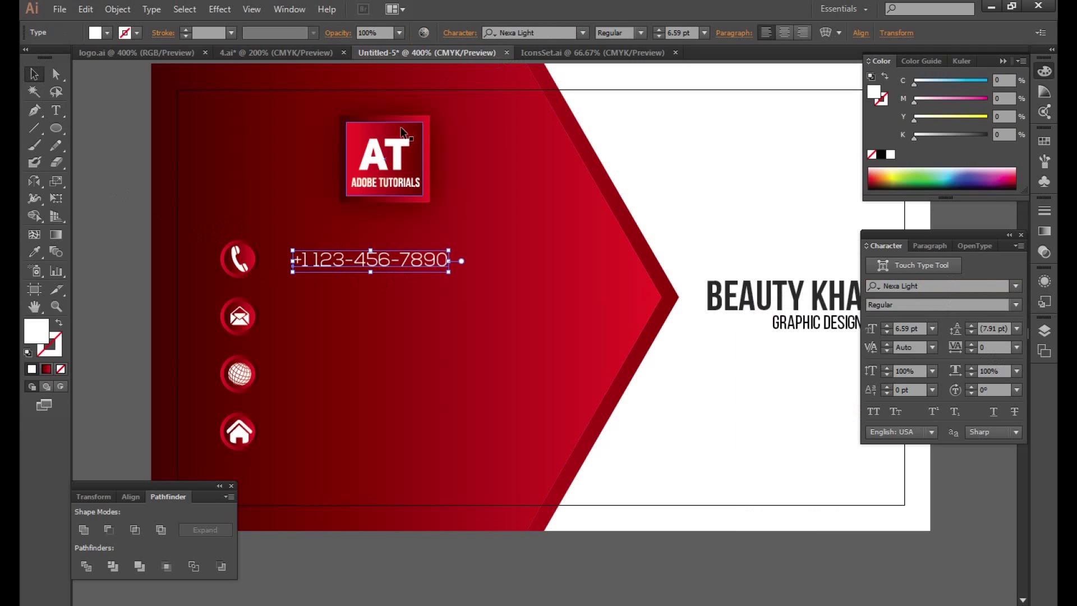
drag(450, 262, 416, 262)
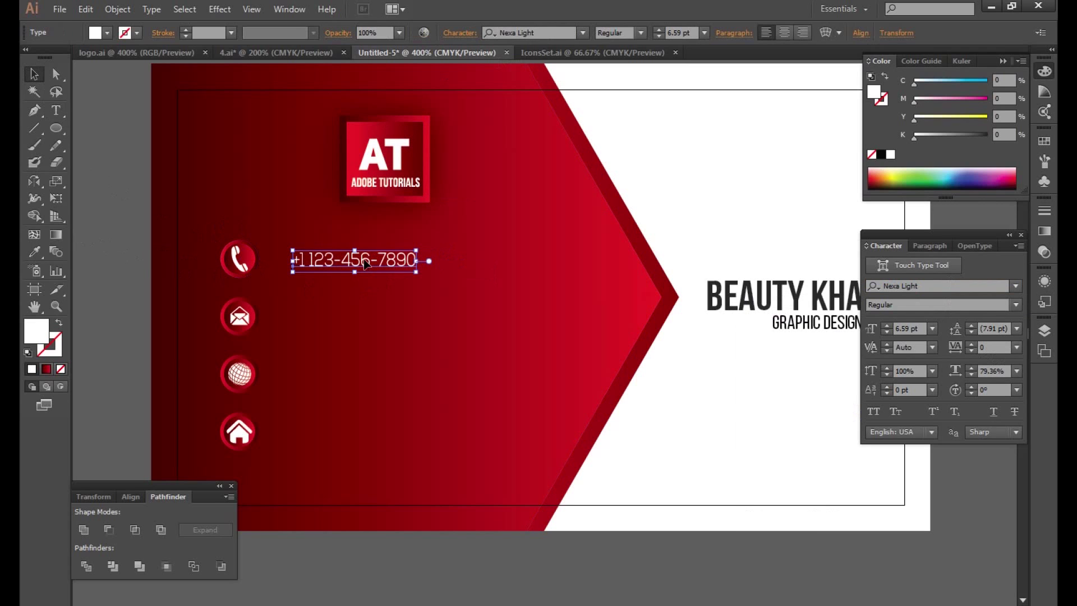
Copy the phone line down beside the envelope and start retyping it as the e-mail.
drag(362, 268, 362, 318)
triple_click(363, 314)
text(youremail@email.com)
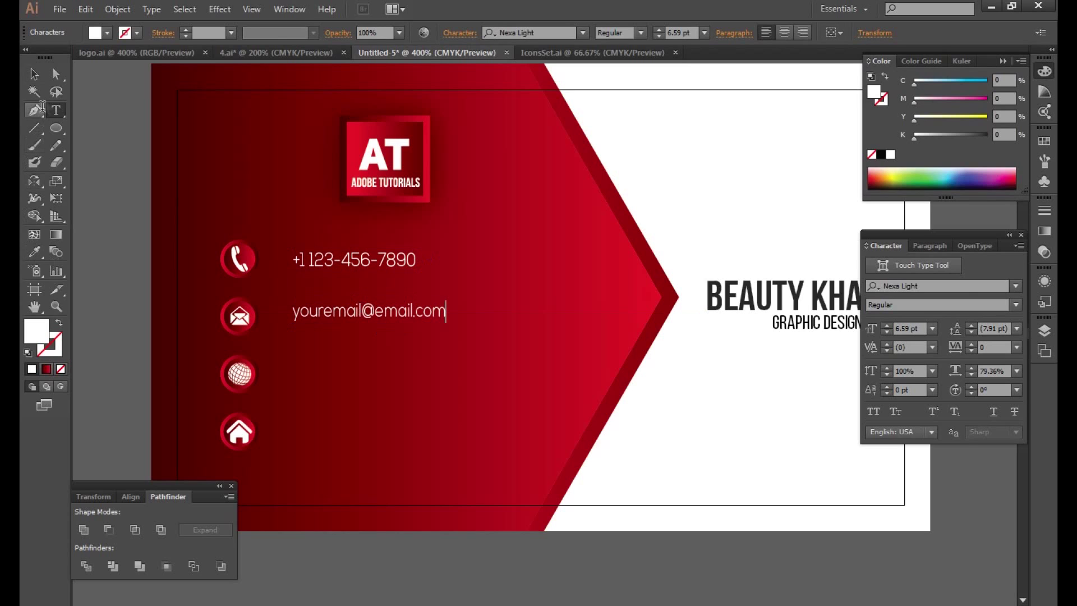
Duplicate the e-mail line beside the globe and retype it as the web address.
click(34, 74)
drag(325, 315, 326, 364)
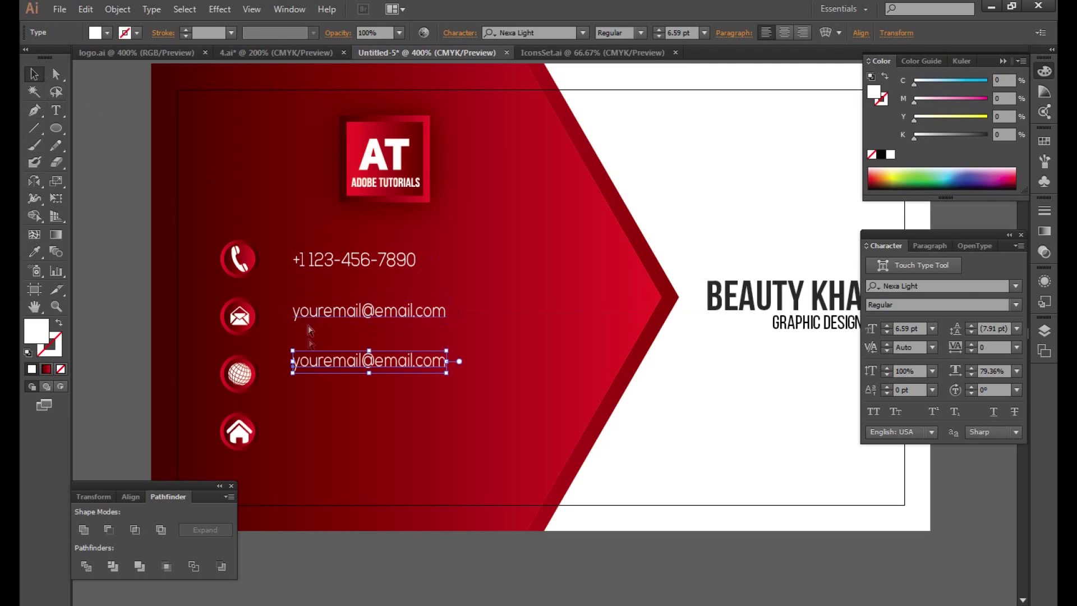
key(Down)
key(Down)
key(Down)
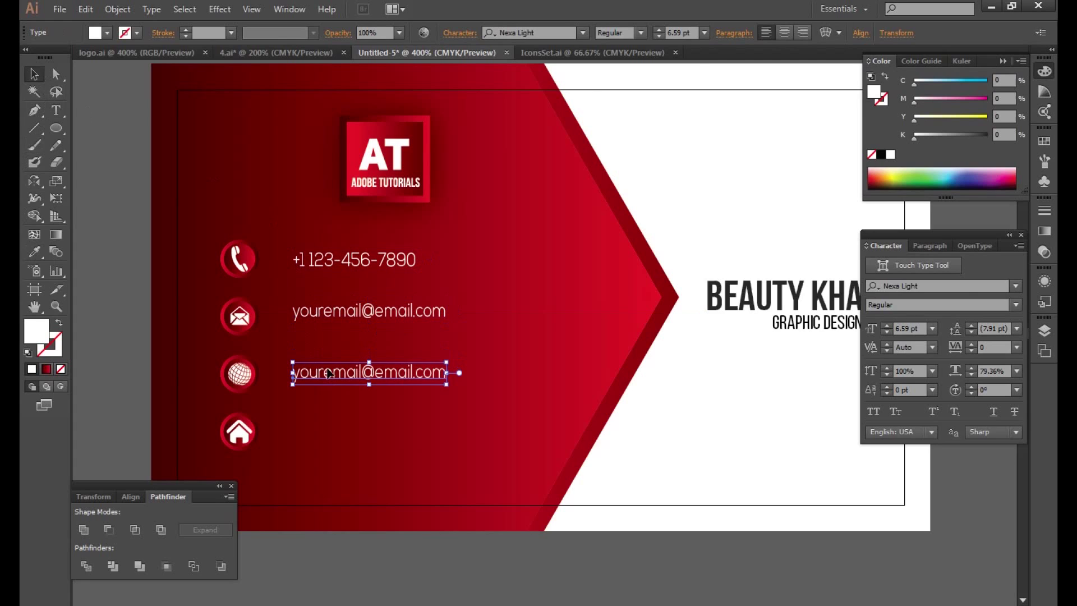
double_click(332, 377)
text(www.yourweb)
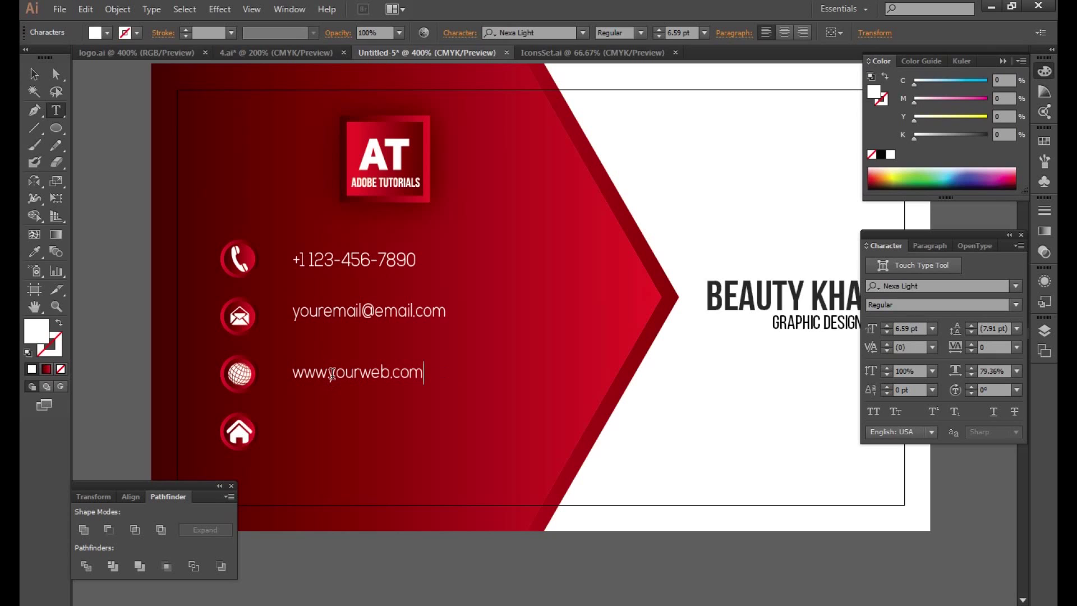
key(Escape)
key(Down)
key(v)
Copy the web line beside the house and type 'Street Address Here / United States 1587'.
drag(341, 387, 341, 440)
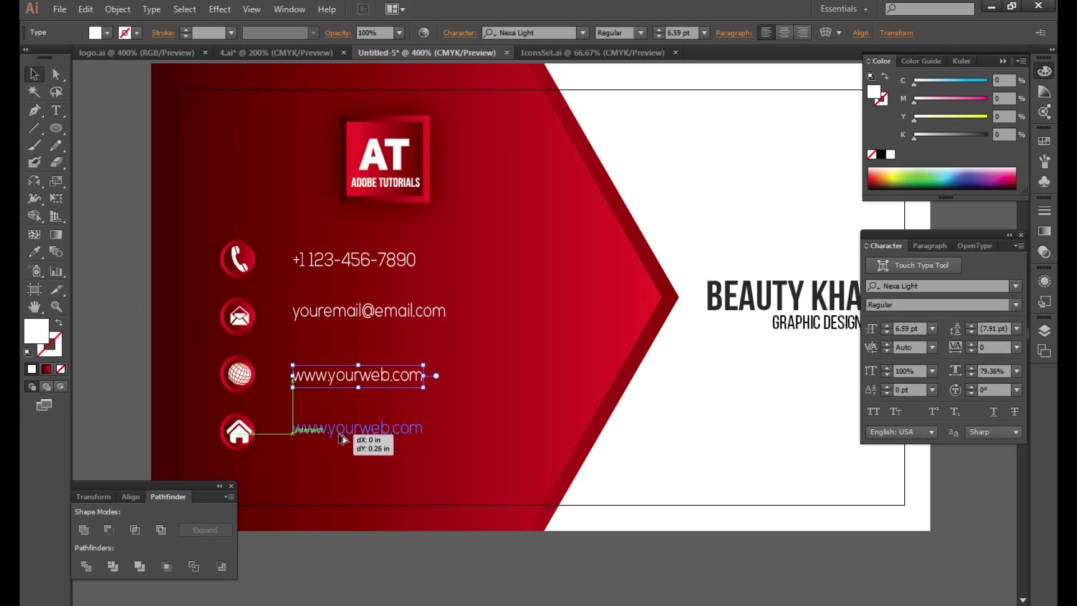
double_click(340, 438)
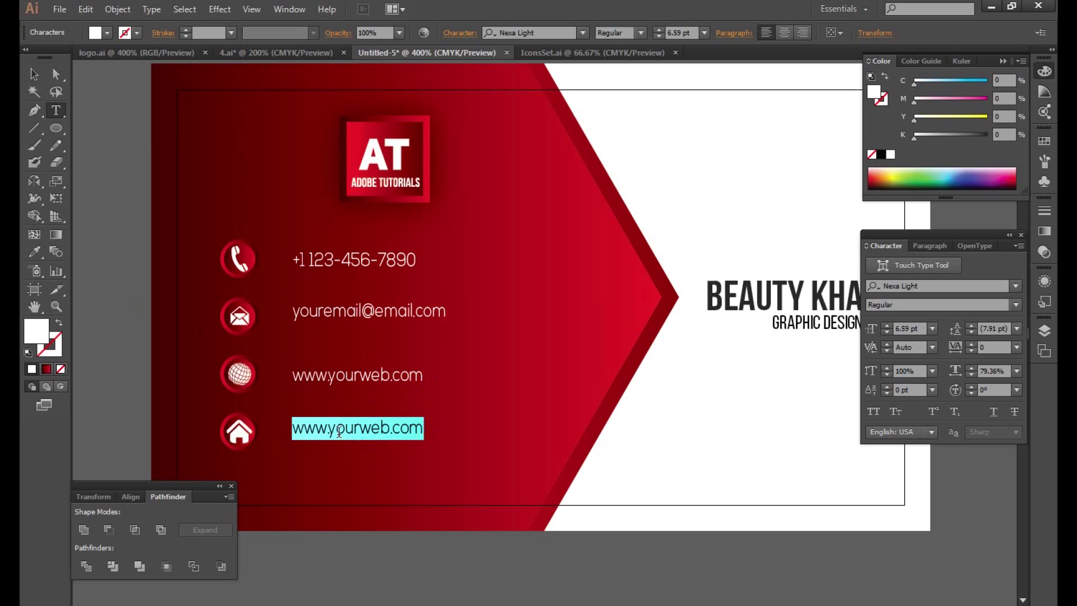
text(Street Address Here)
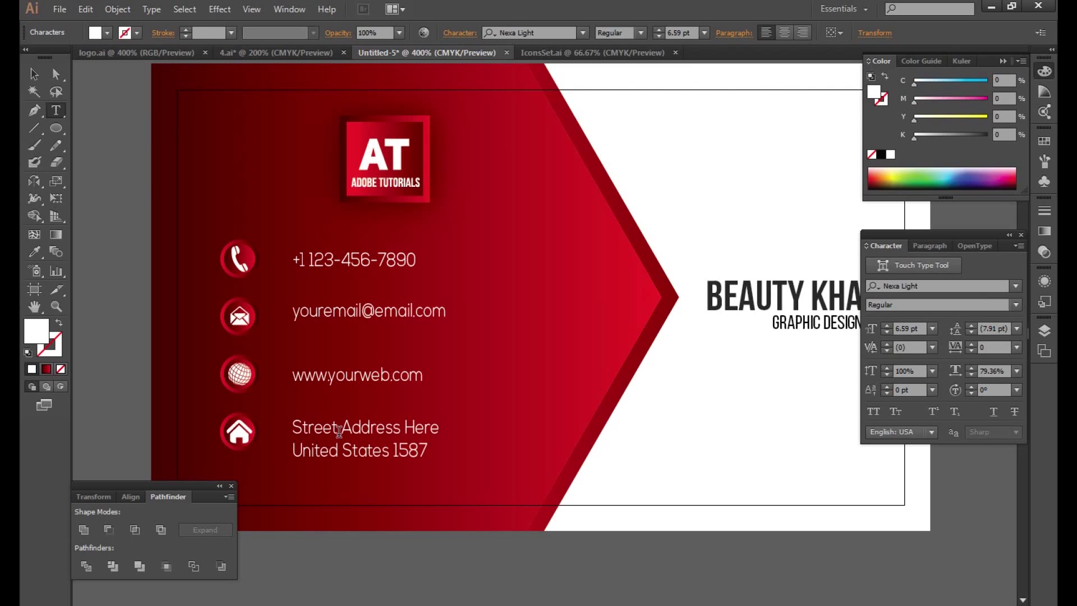
click(34, 73)
scroll(308, 262, down, 1)
Vertically centre the phone icon with its number and group them.
click(315, 233)
drag(137, 219, 375, 243)
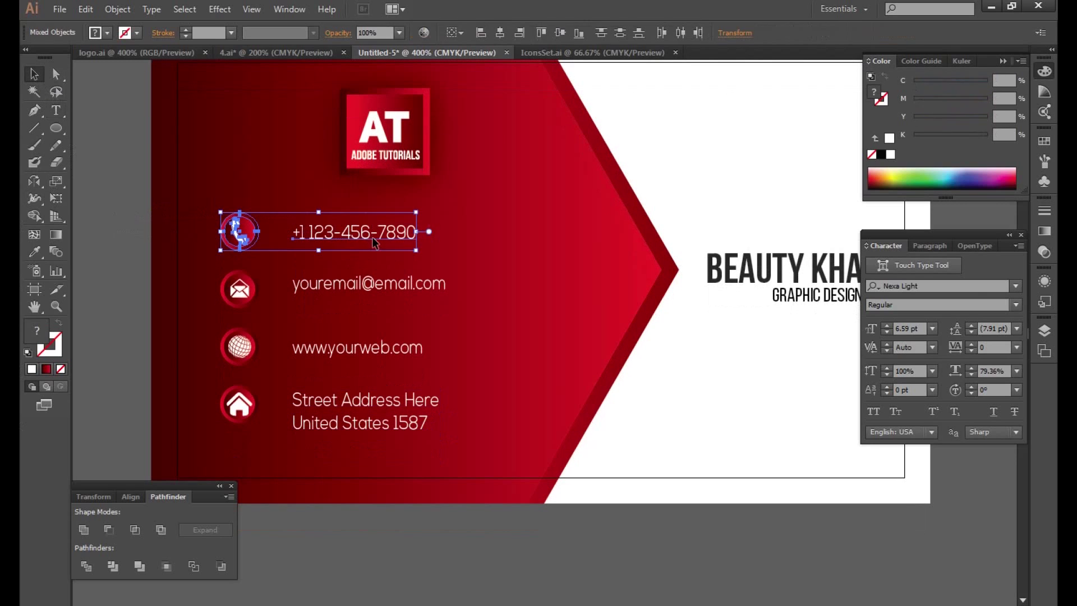
click(567, 32)
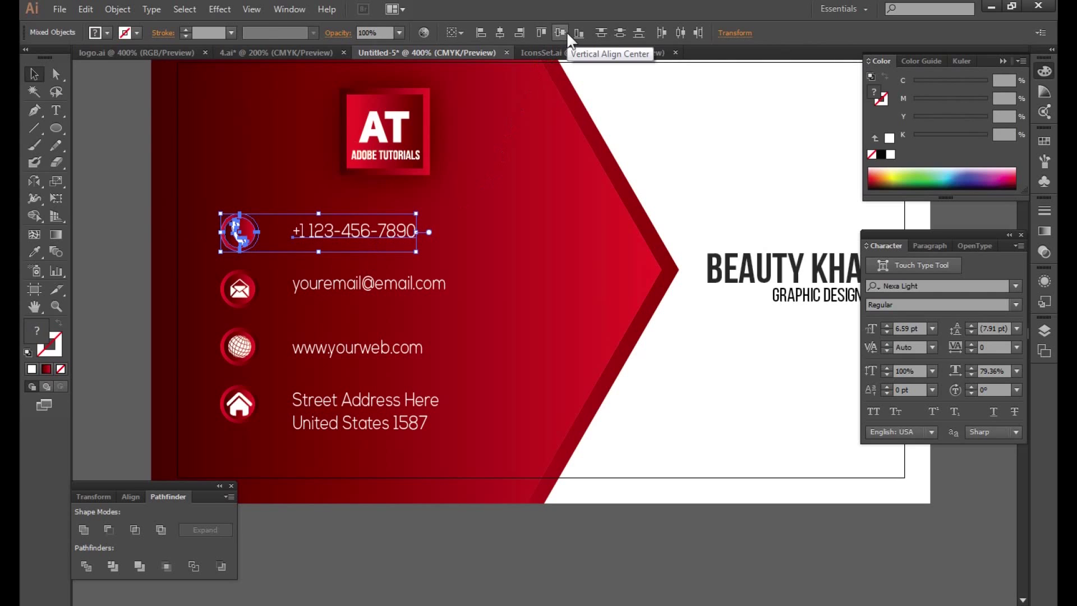
right_click(385, 227)
click(459, 294)
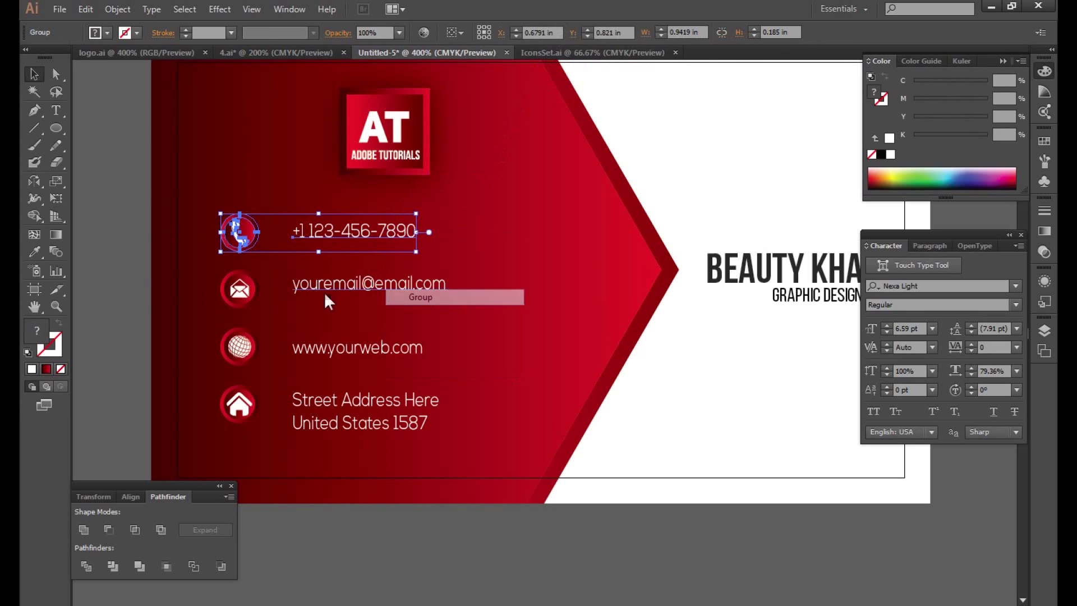
Vertically centre and group the e-mail and web icons with their text lines.
drag(133, 280, 426, 306)
click(556, 33)
right_click(348, 289)
click(421, 356)
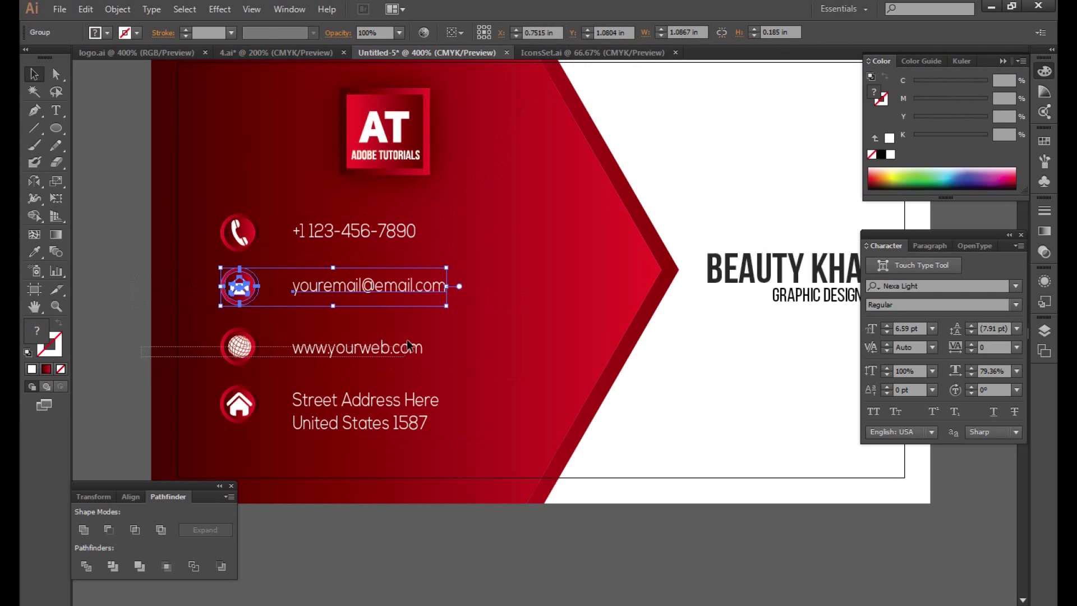
drag(162, 366, 372, 326)
right_click(422, 351)
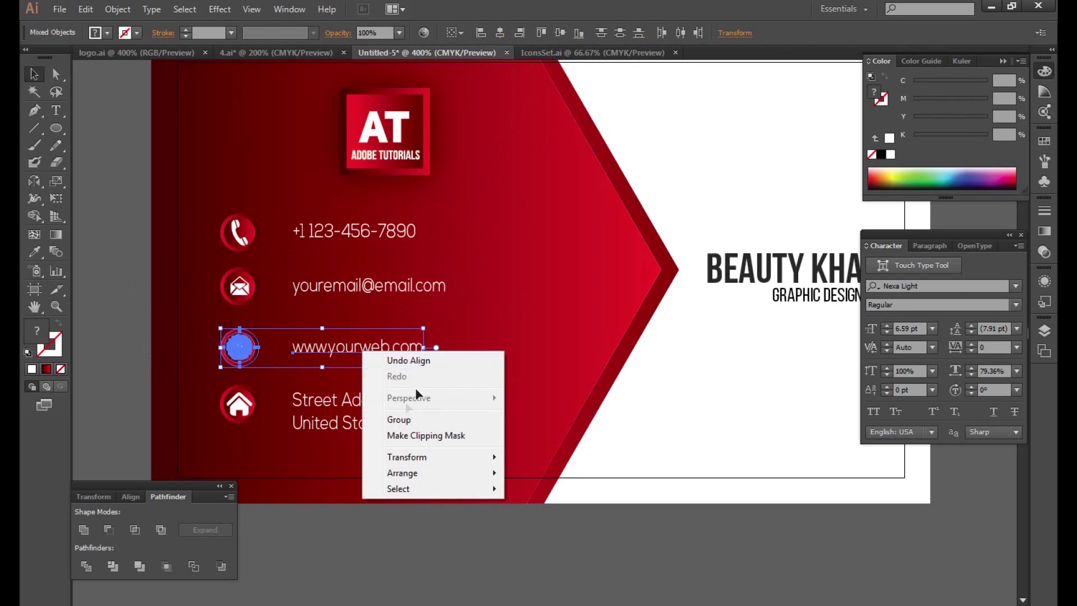
click(404, 420)
Vertically centre the home icon with the address text and group them.
drag(148, 425, 302, 392)
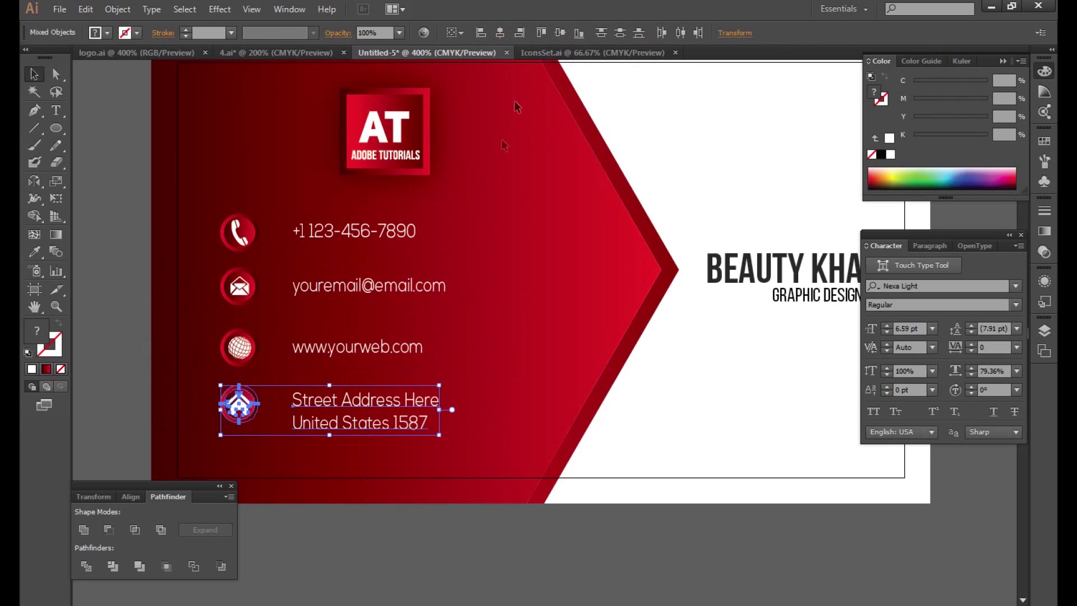
click(560, 32)
right_click(362, 400)
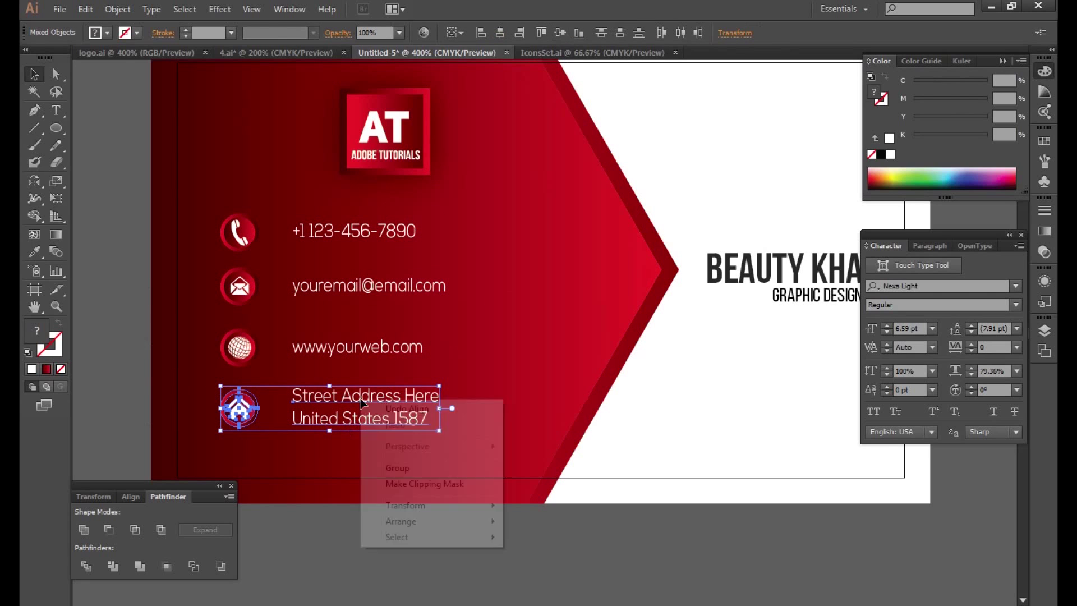
click(400, 468)
Distribute the four contact rows evenly by vertical centre.
shift+click(352, 351)
shift+click(366, 292)
shift+click(378, 227)
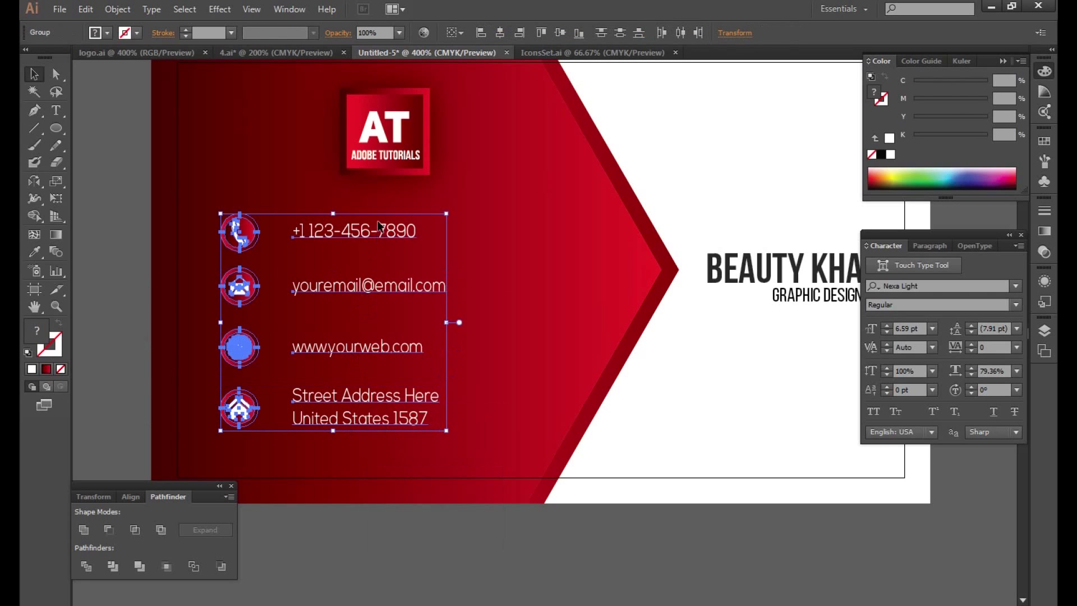
click(620, 33)
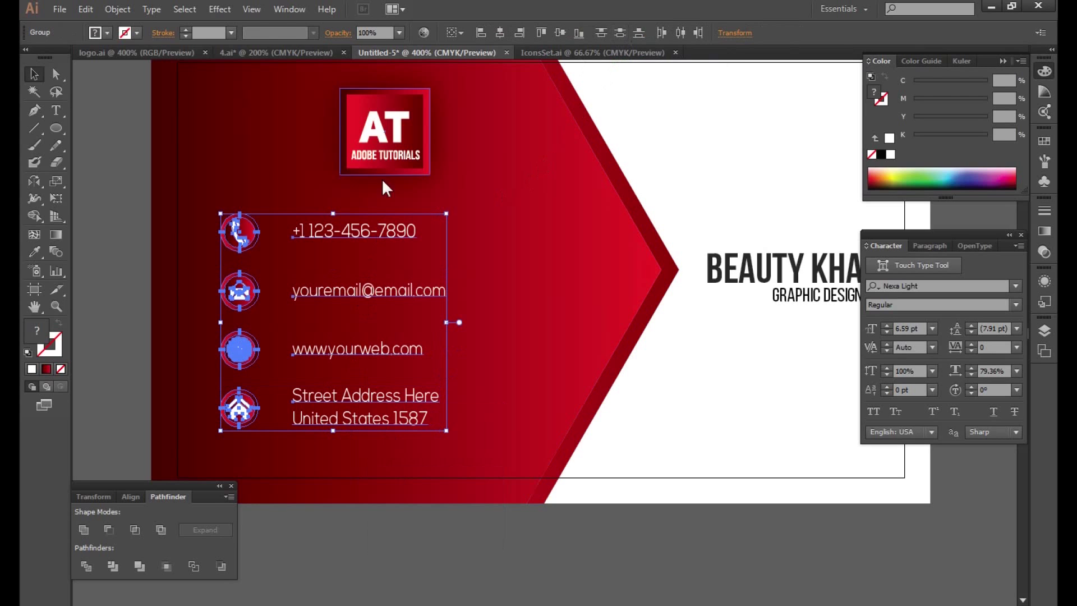
click(129, 218)
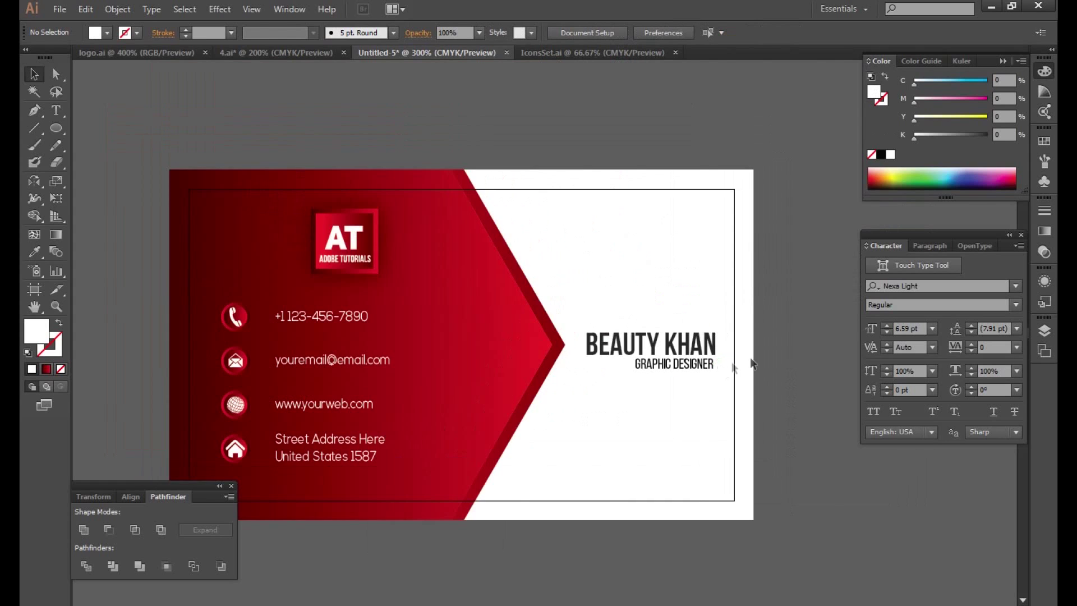
Bring the whole front card into view and show the guides.
drag(724, 369, 729, 309)
scroll(605, 282, down, 2)
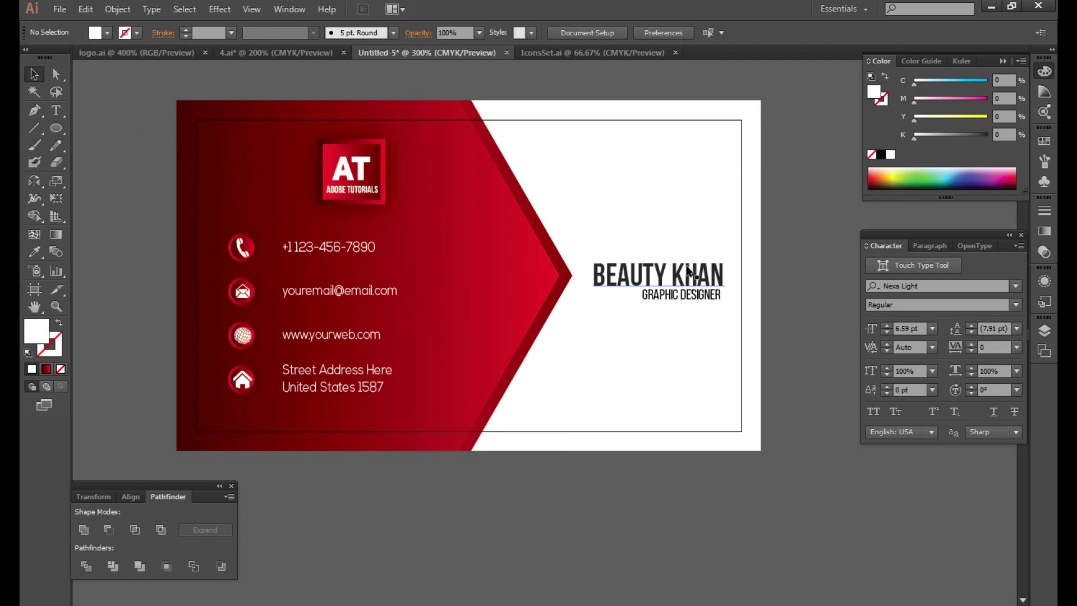
drag(689, 273, 628, 280)
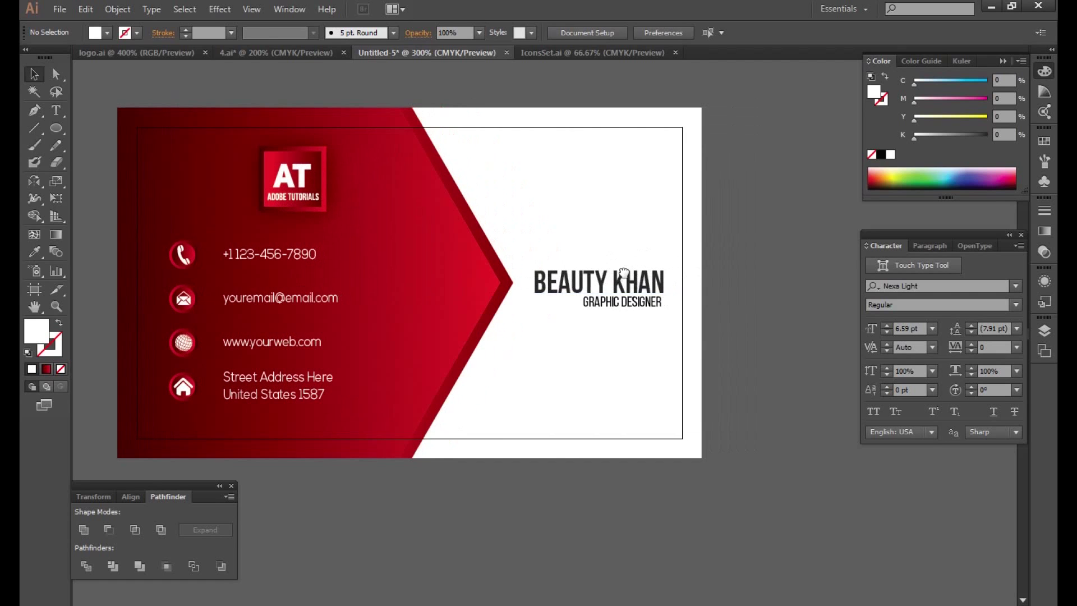
ctrl+alt+click(618, 288)
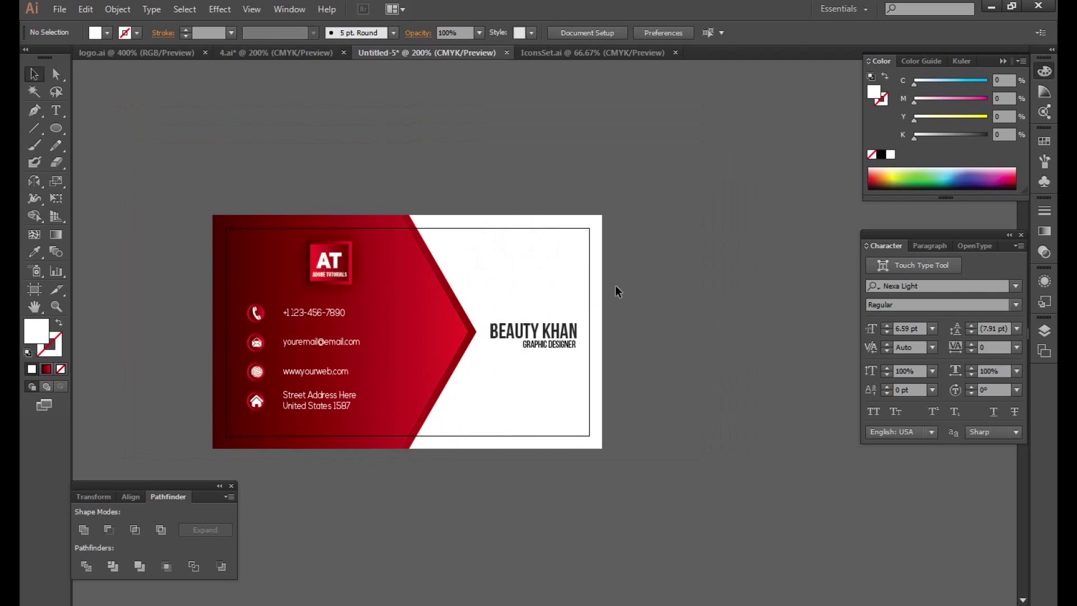
mouse_move(483, 235)
mouse_down()
mouse_move(418, 174)
mouse_move(401, 174)
mouse_up()
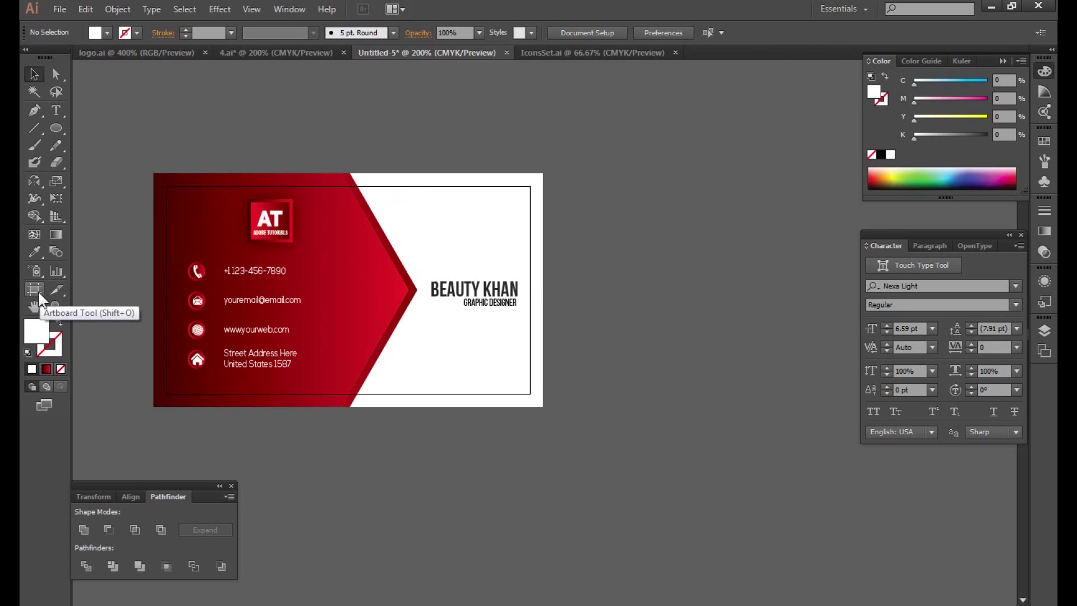
key(ctrl+semicolon)
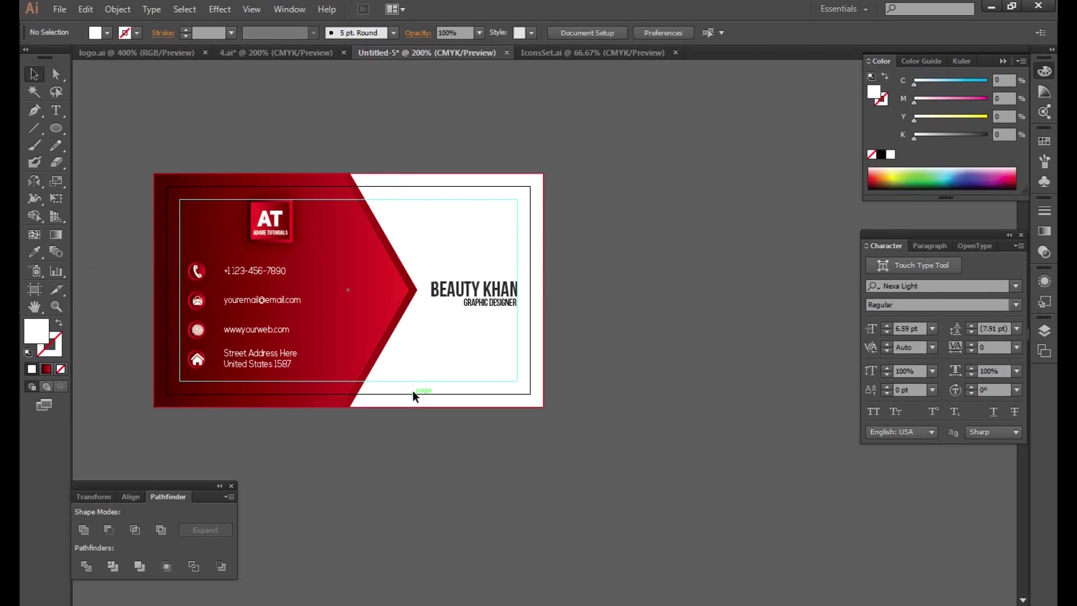
Try copying the card artboard to the right, then undo it.
click(35, 288)
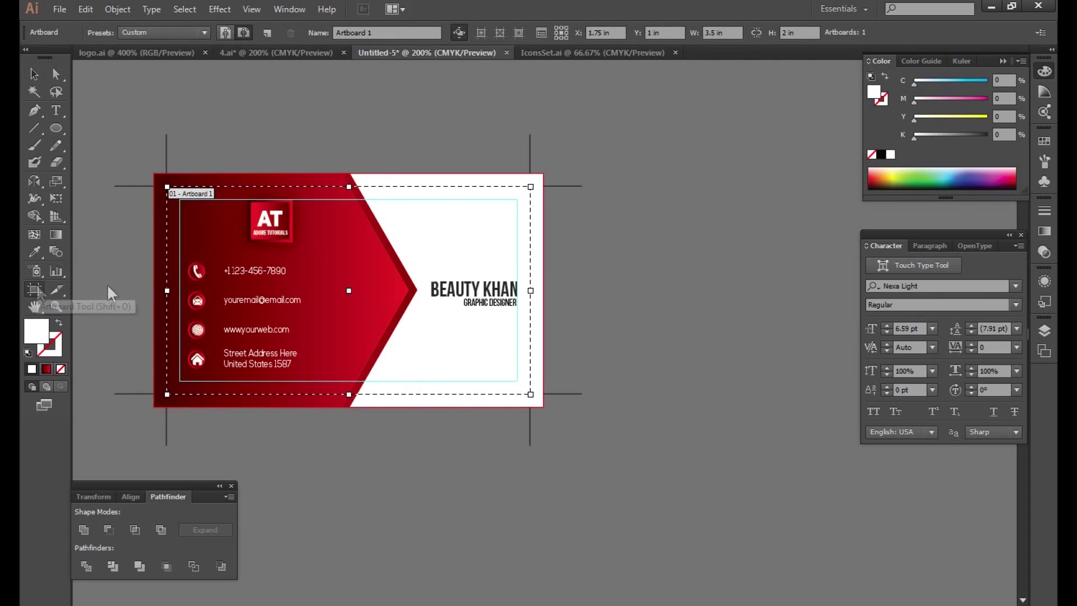
drag(196, 258, 645, 259)
key(ctrl+z)
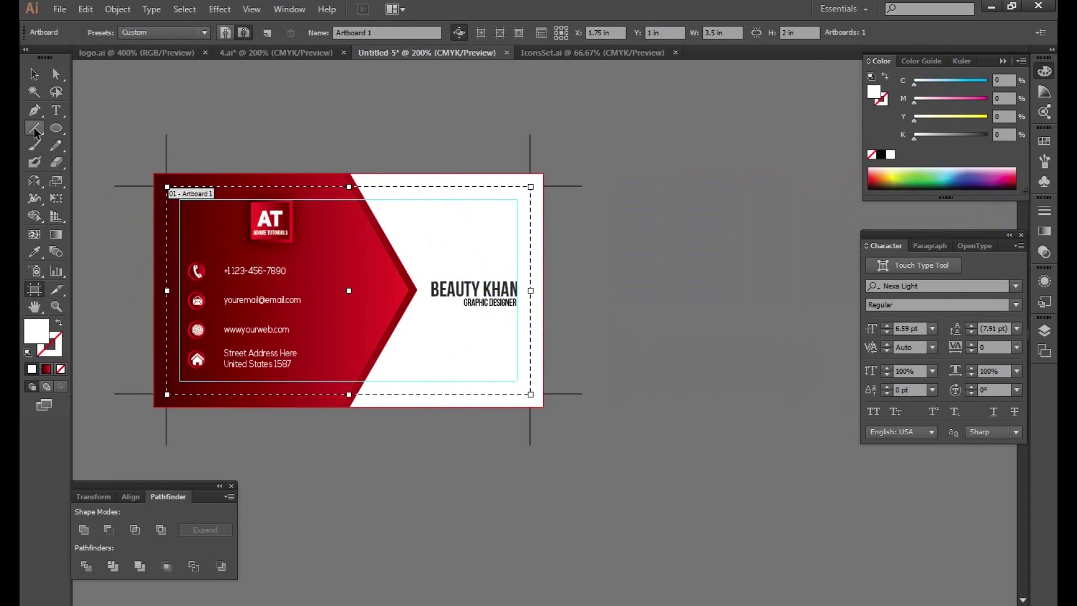
click(35, 76)
Unlock all locked objects on the card with Object > Unlock All.
click(117, 9)
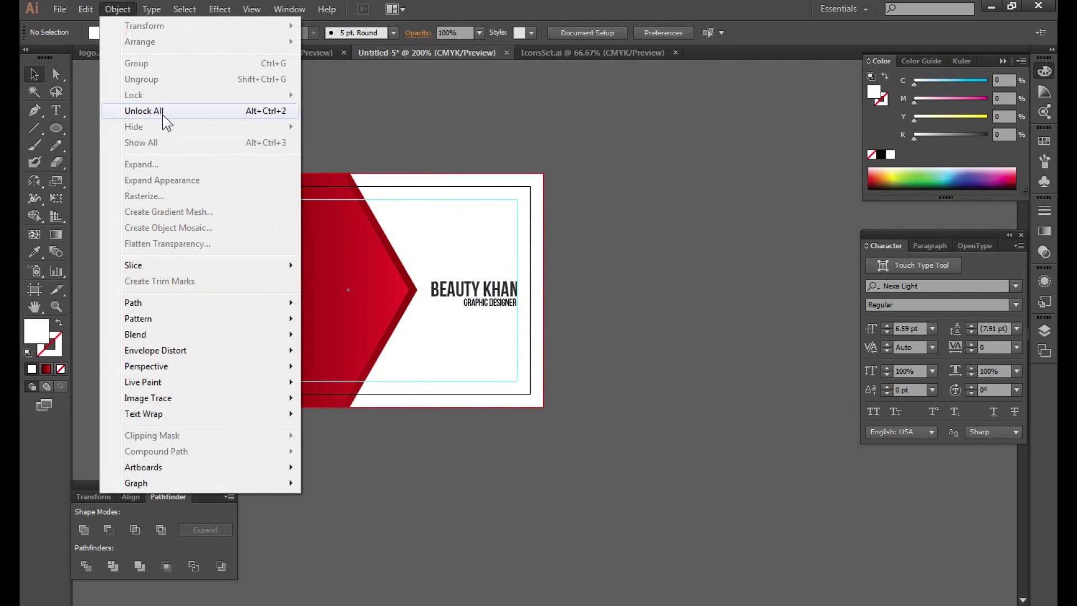
click(162, 115)
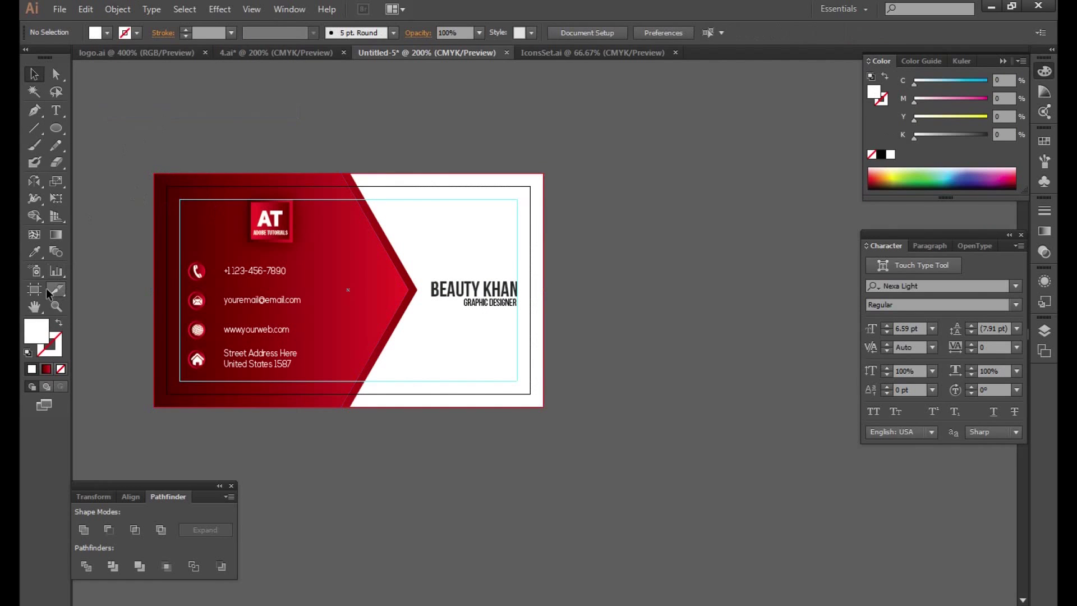
click(34, 289)
Duplicate the card artboard to the right and delete its four contact rows.
drag(225, 241, 489, 230)
click(35, 74)
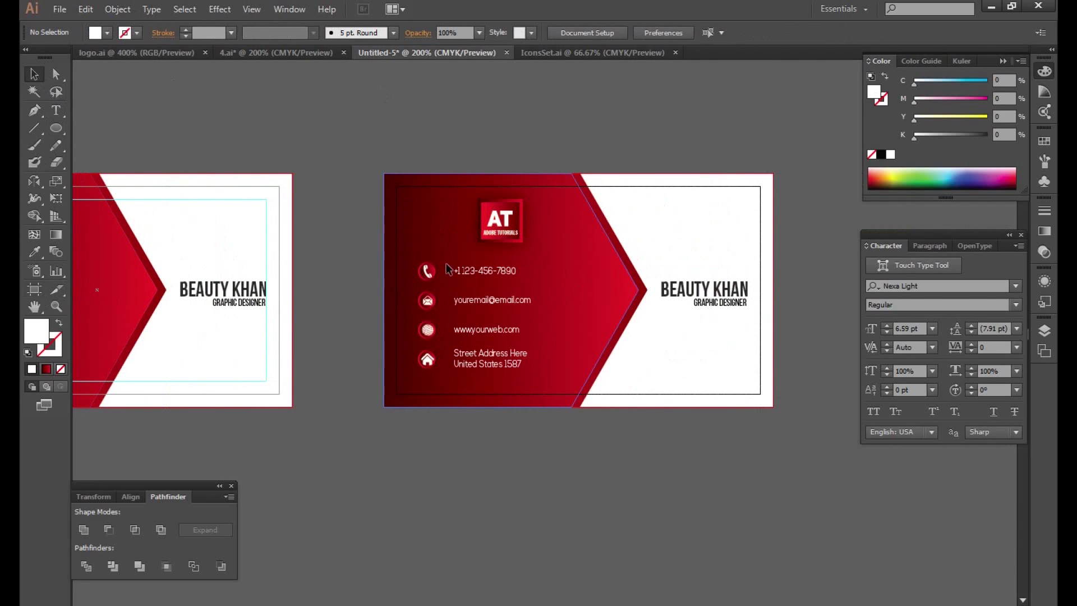
click(480, 272)
key(Delete)
click(484, 300)
key(Delete)
click(486, 331)
key(Delete)
click(488, 358)
key(Delete)
Move the name block off the copied card, below the back side.
drag(688, 319, 706, 319)
click(719, 303)
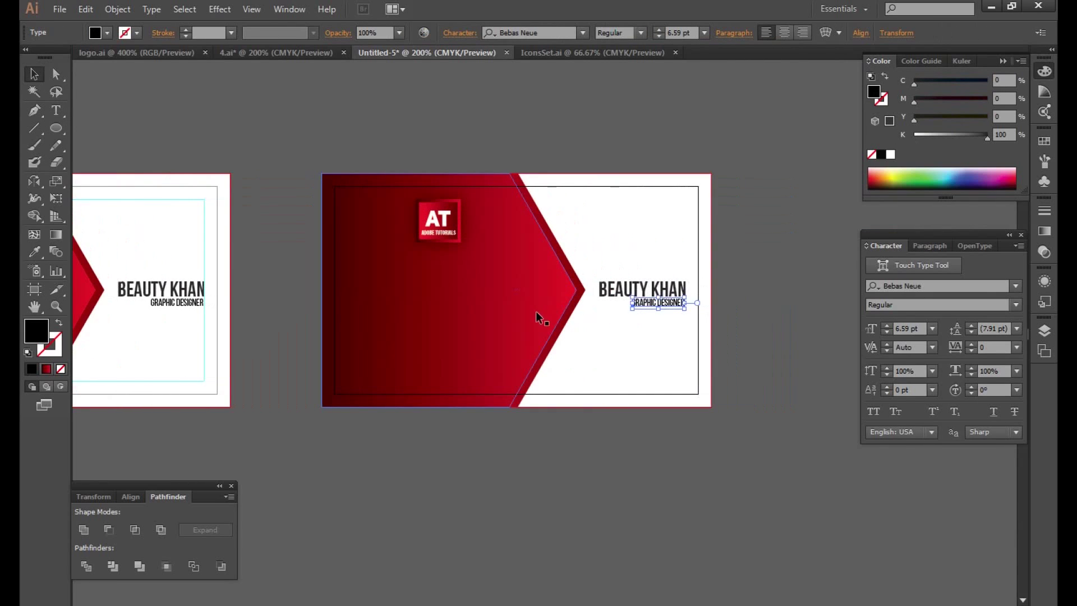
key(ctrl+shift+a)
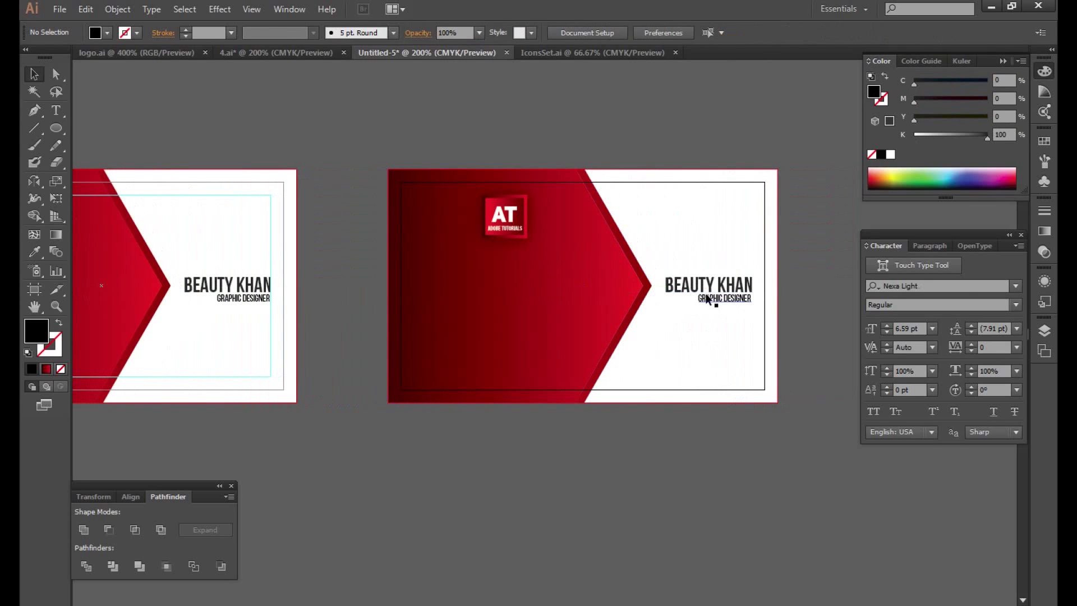
click(709, 289)
mouse_move(719, 291)
mouse_down()
mouse_move(487, 381)
mouse_move(406, 505)
mouse_up()
Mirror the red background and darker chevron stripe horizontally, then shift them into place on the back card.
click(578, 309)
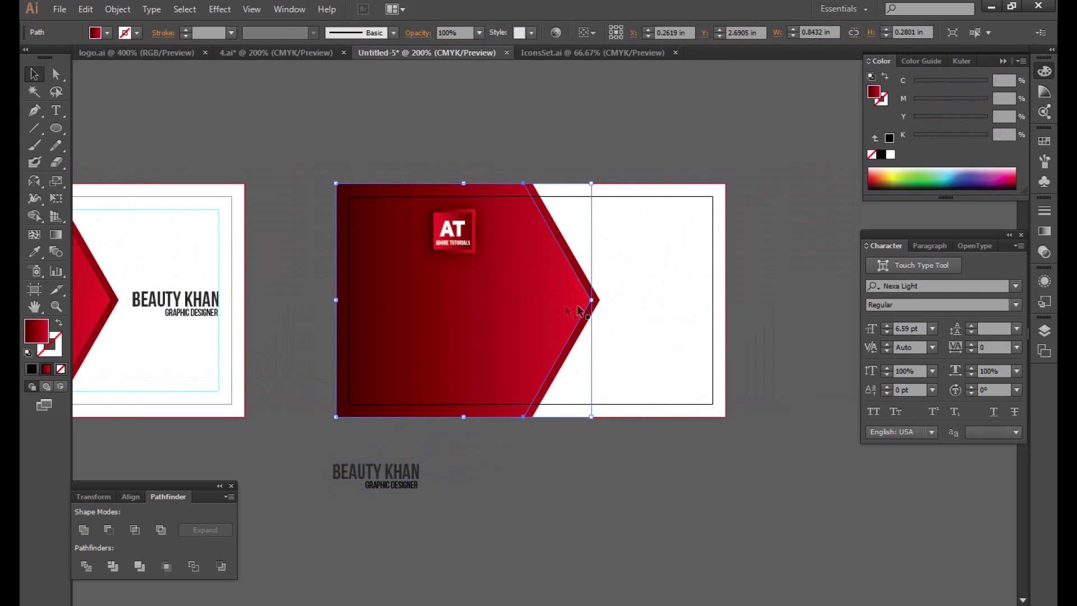
shift+click(590, 290)
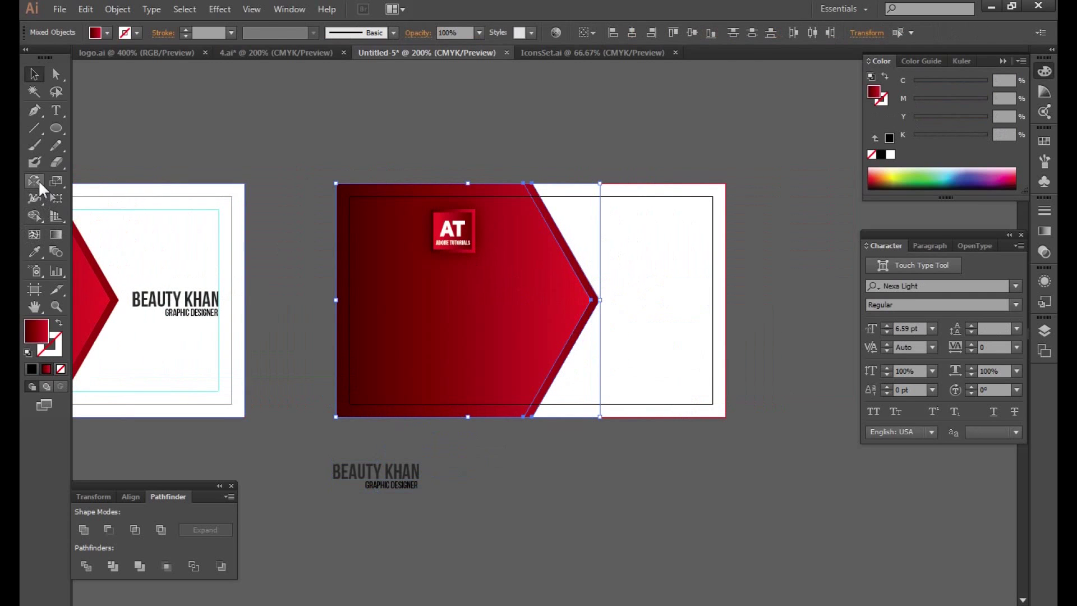
double_click(38, 179)
click(539, 404)
click(34, 74)
drag(467, 274, 602, 305)
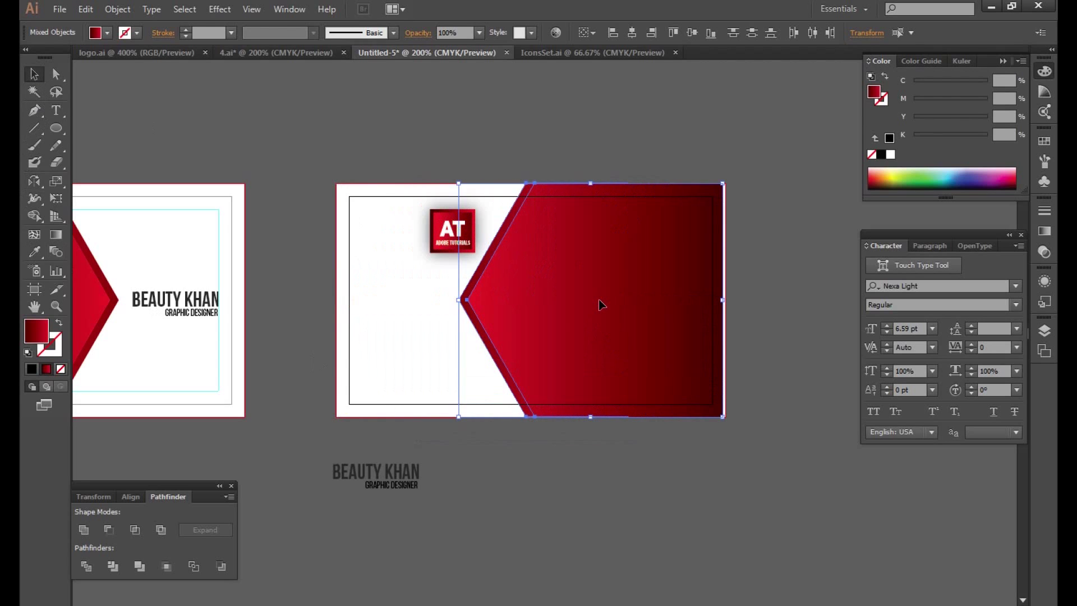
key(Right)
key(Right)
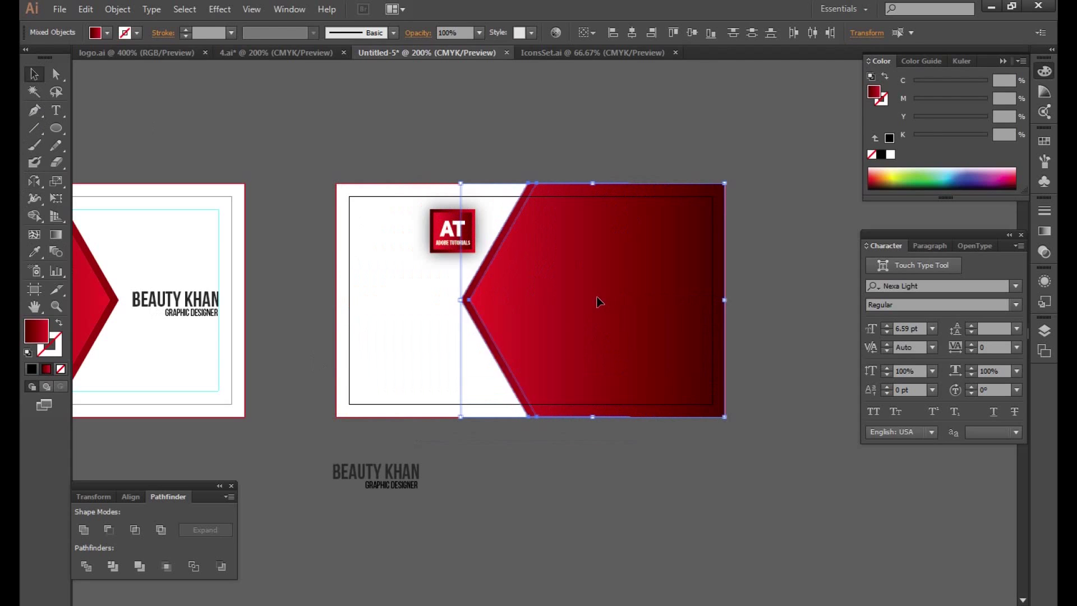
mouse_move(460, 301)
mouse_down()
mouse_move(398, 300)
mouse_move(411, 300)
mouse_up()
click(449, 372)
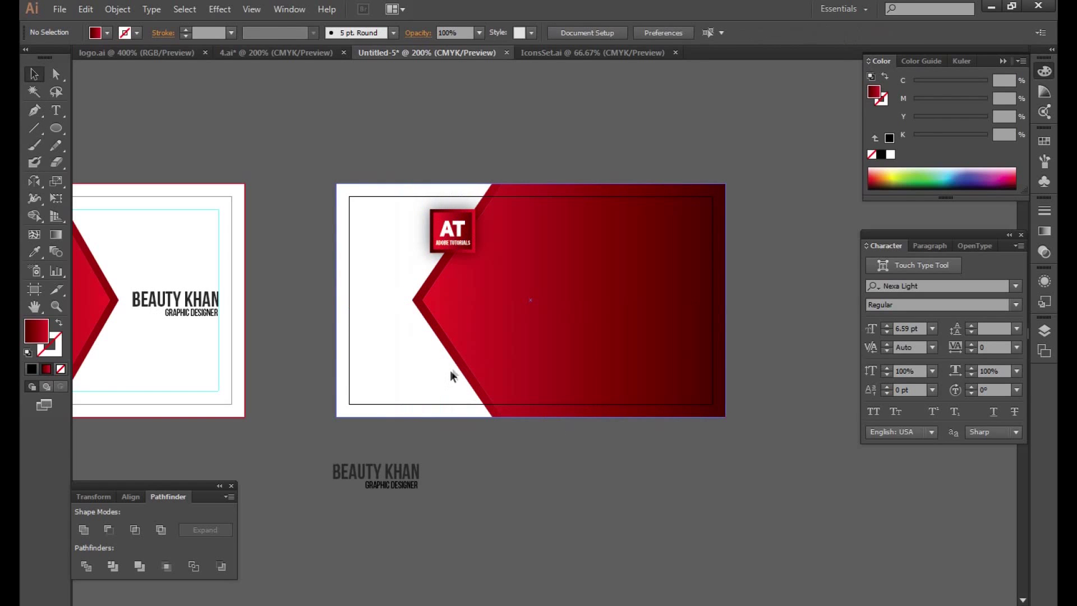
Duplicate the red chevron and set the copy about 0.47 in beside the original.
drag(456, 370, 381, 371)
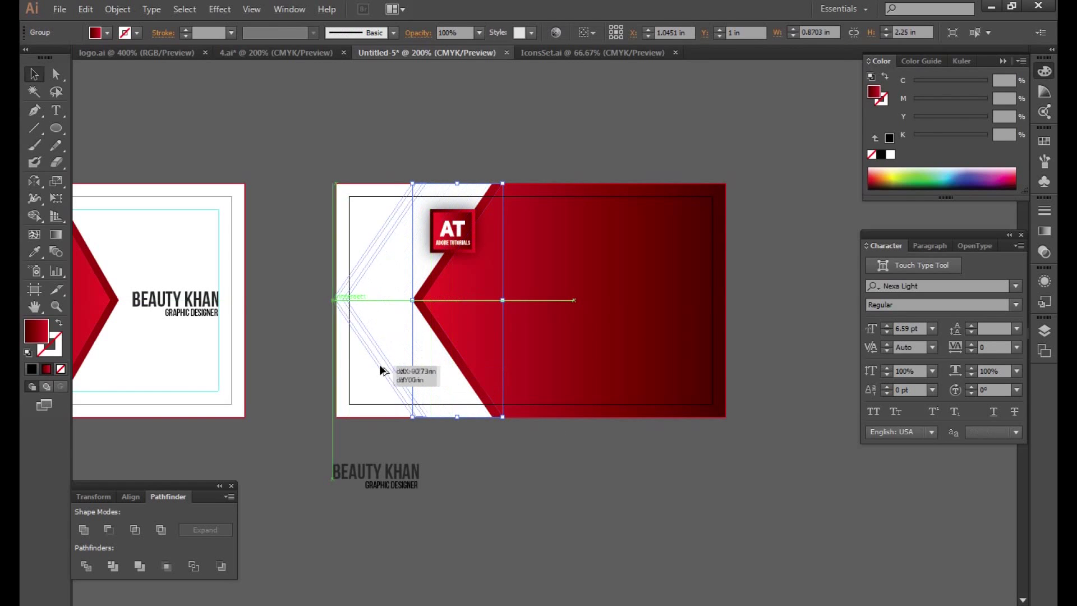
drag(380, 371, 381, 371)
click(584, 490)
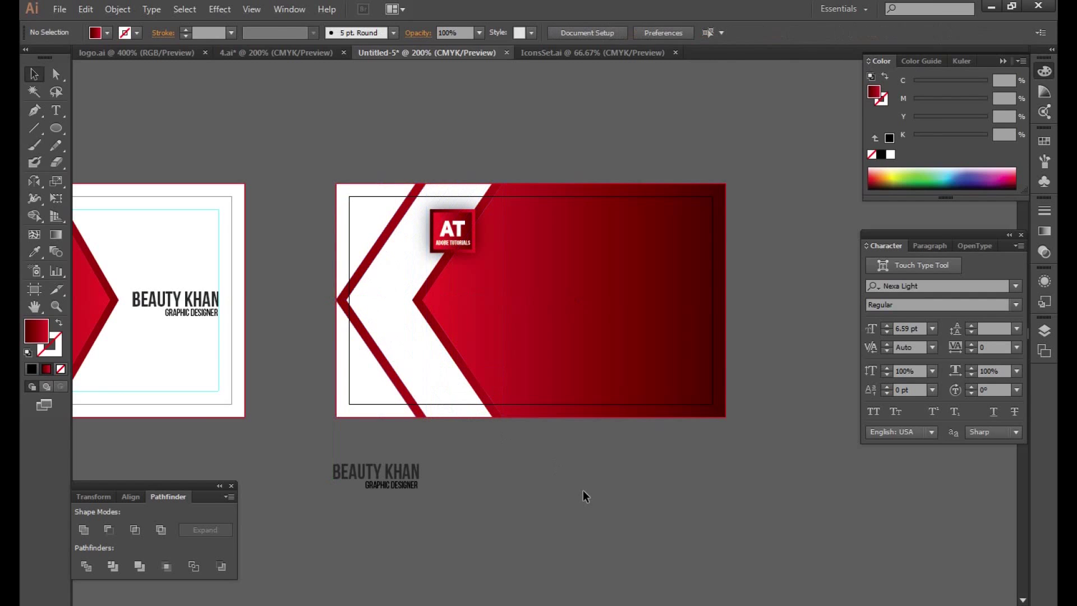
drag(398, 378, 449, 381)
drag(512, 445, 415, 444)
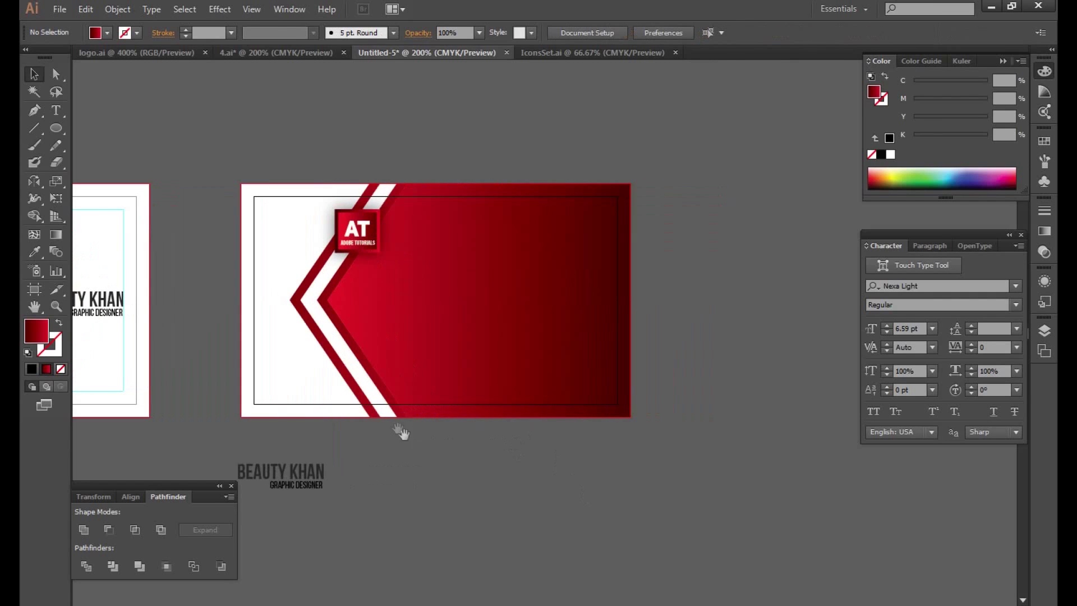
drag(365, 405, 376, 405)
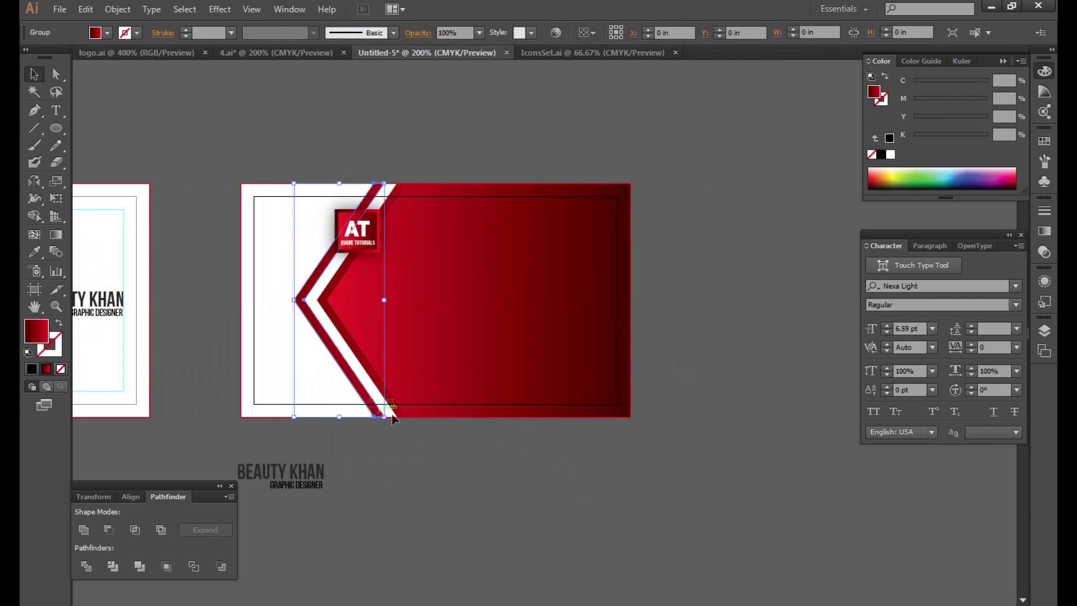
click(483, 467)
scroll(460, 433, left, 2)
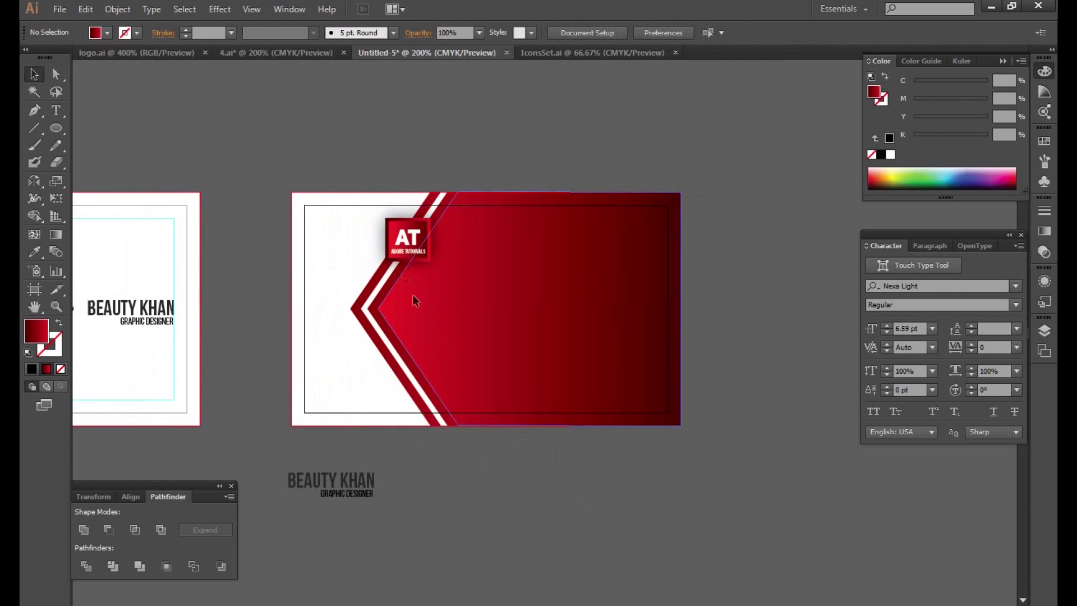
key(ctrl+a)
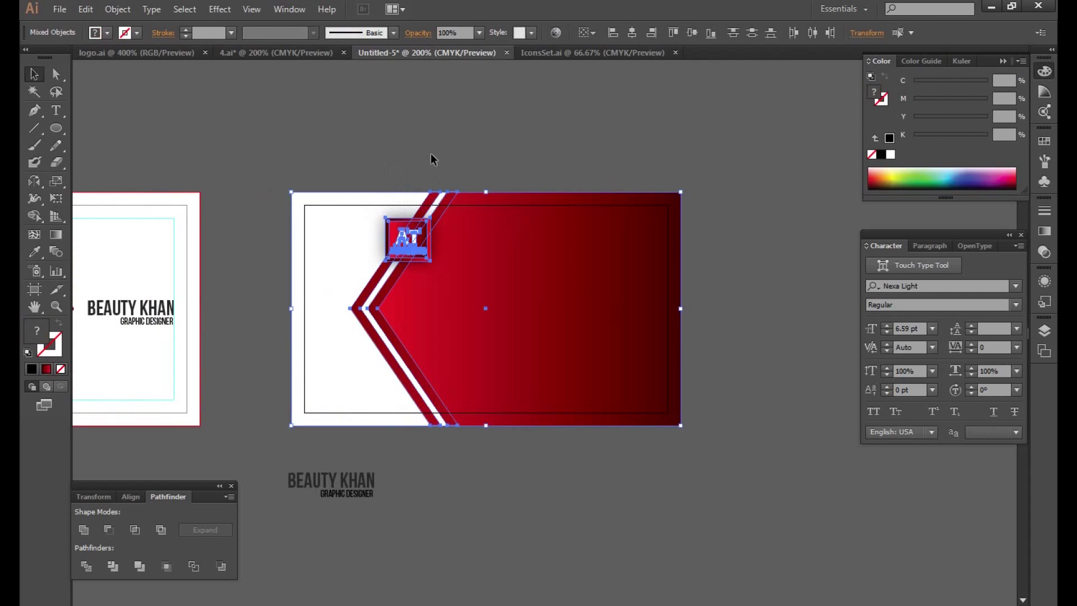
click(453, 203)
click(418, 255)
drag(431, 260, 562, 303)
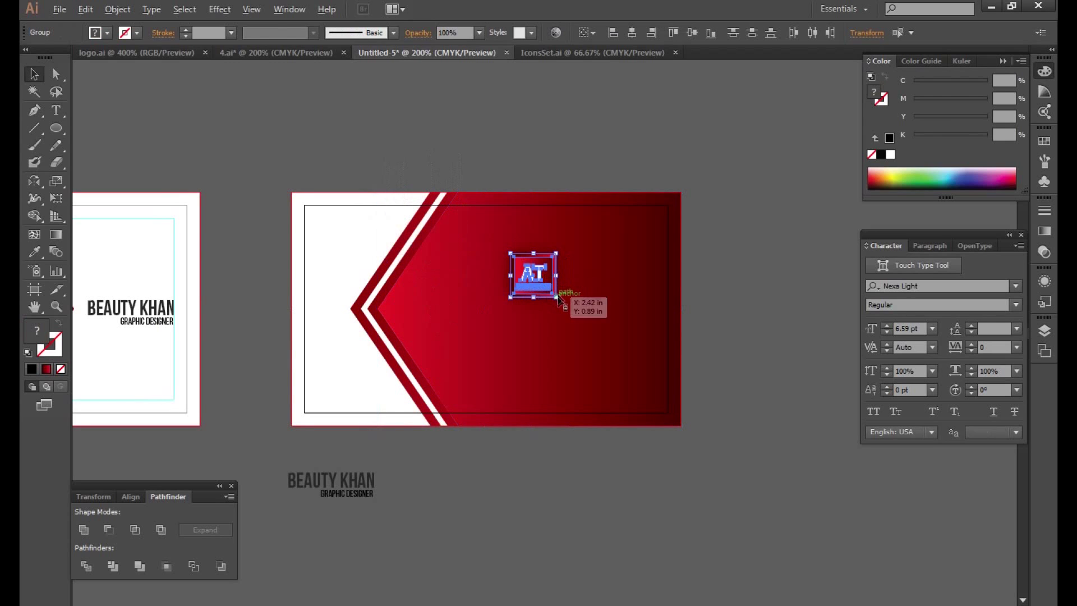
click(610, 445)
mouse_move(314, 433)
mouse_down()
mouse_move(527, 286)
mouse_move(527, 270)
mouse_up()
click(890, 155)
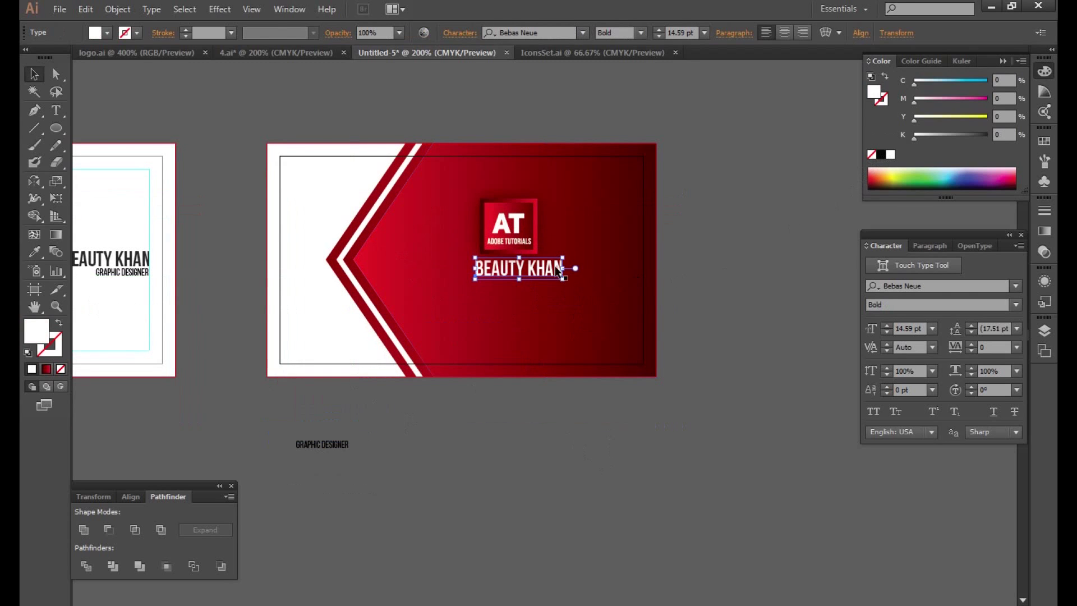
Retype the text as 'ADOBE BASICS TUTORIALS' and scale it to fit under the logo.
click(519, 241)
key(t)
drag(475, 268, 570, 269)
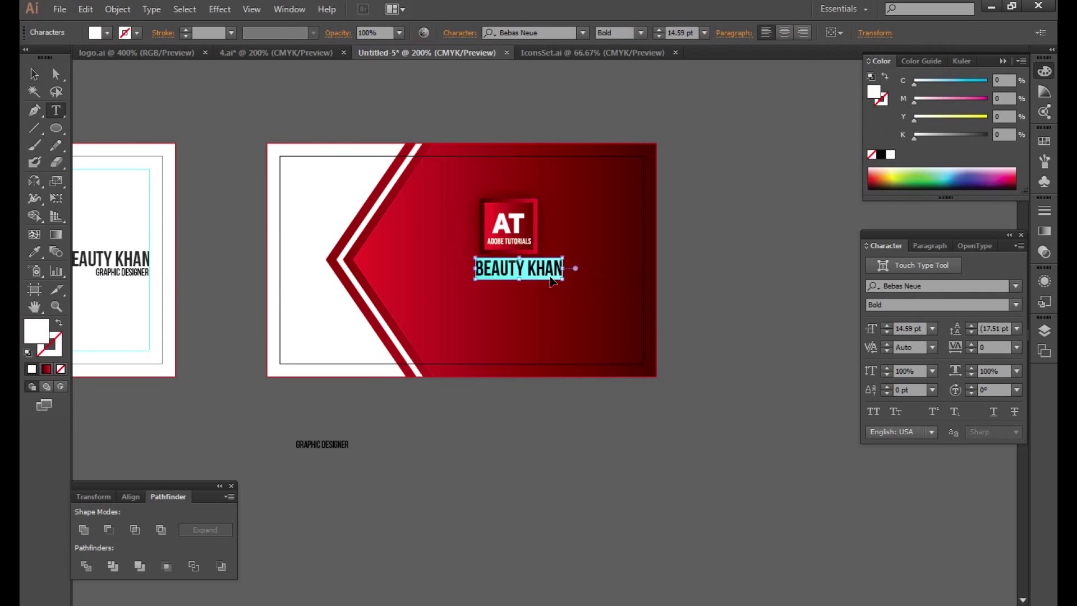
text(ADOBE BASICS TUTORIALS)
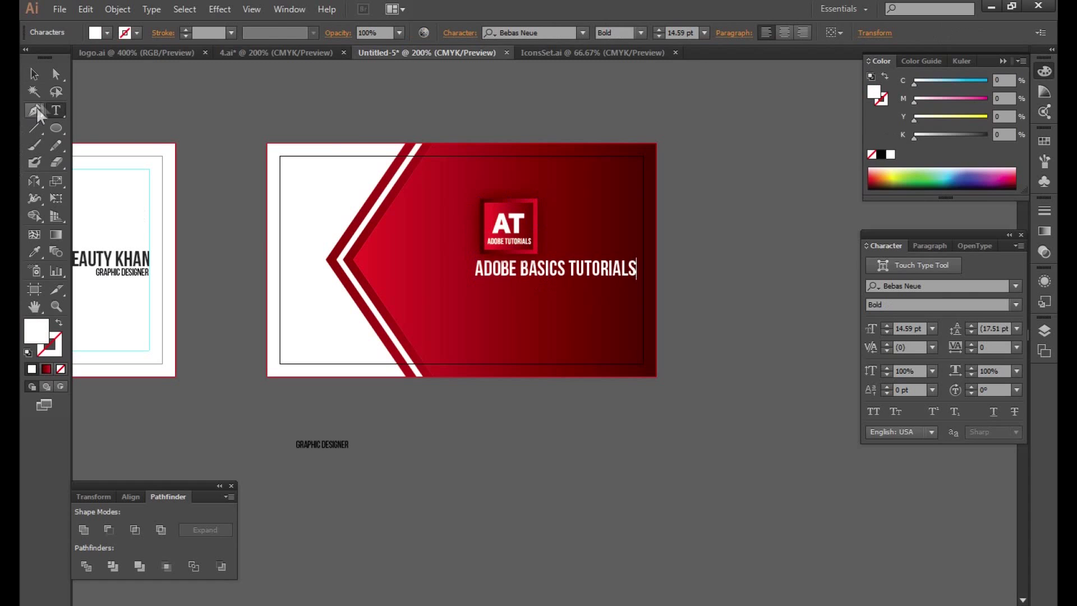
click(33, 74)
key(ctrl+plus)
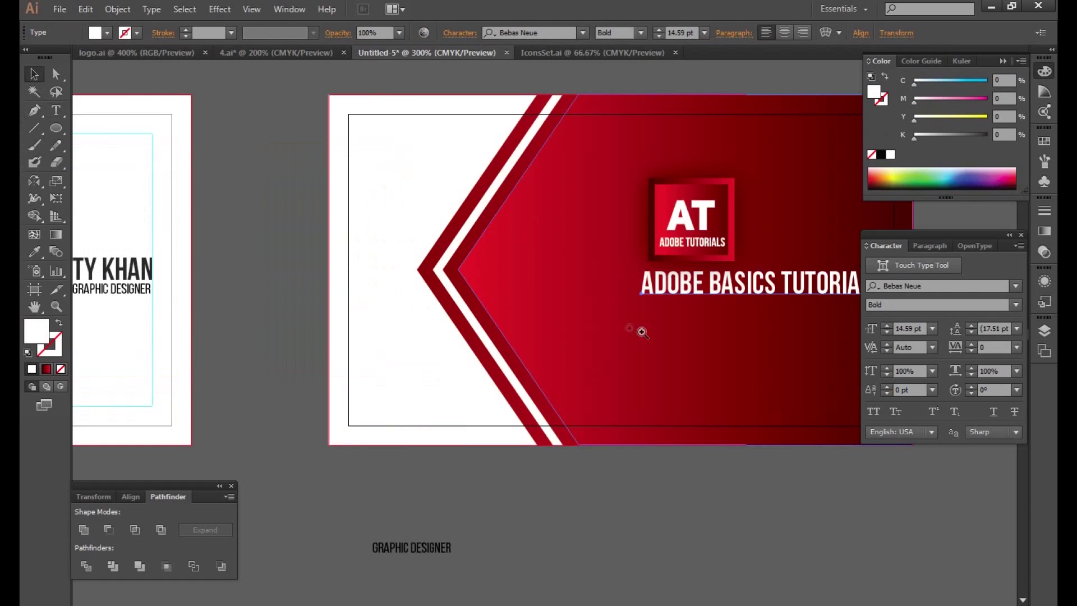
drag(568, 332, 508, 332)
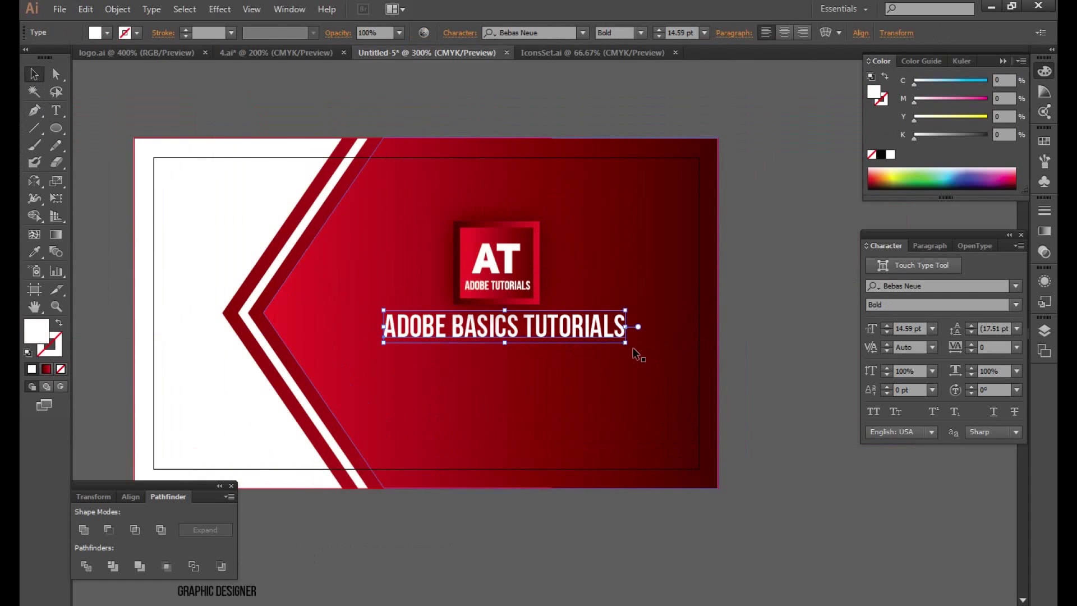
drag(632, 341, 619, 341)
click(739, 366)
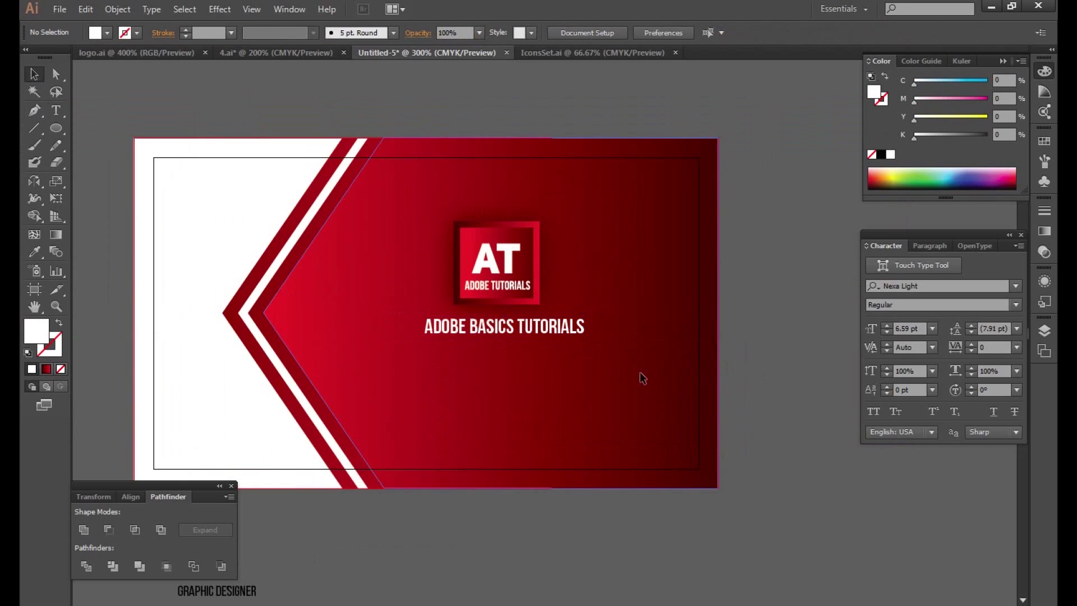
scroll(584, 358, left, 1)
Nudge the tagline into place and group the AT logo parts together.
drag(572, 335, 566, 338)
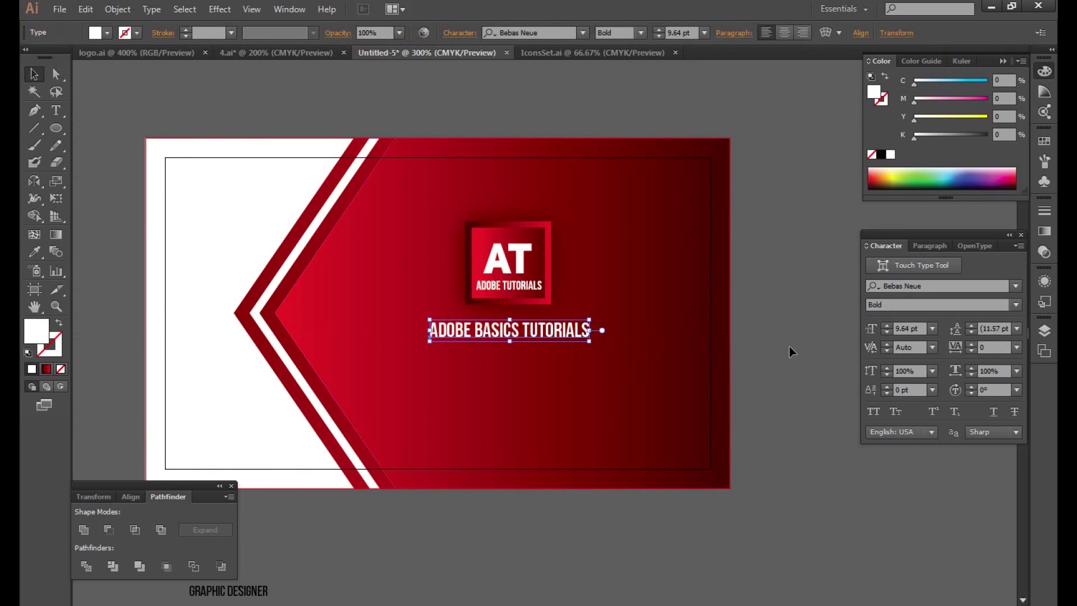
click(785, 347)
click(553, 337)
click(528, 289)
right_click(524, 248)
click(560, 324)
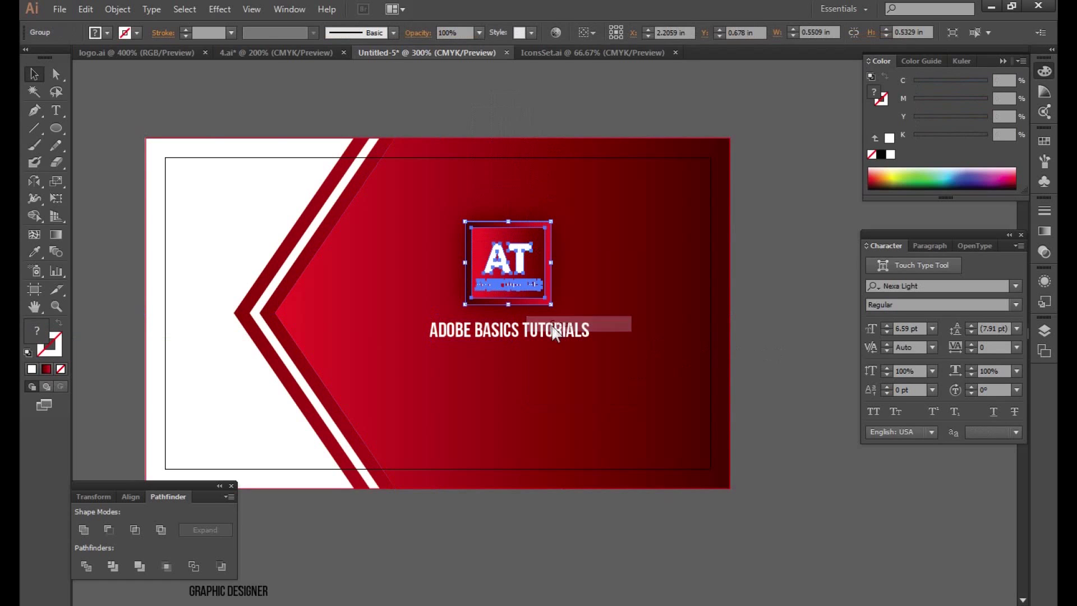
Horizontally centre the grouped AT logo and the ADOBE BASICS TUTORIALS tagline on each other.
click(539, 334)
shift+click(517, 270)
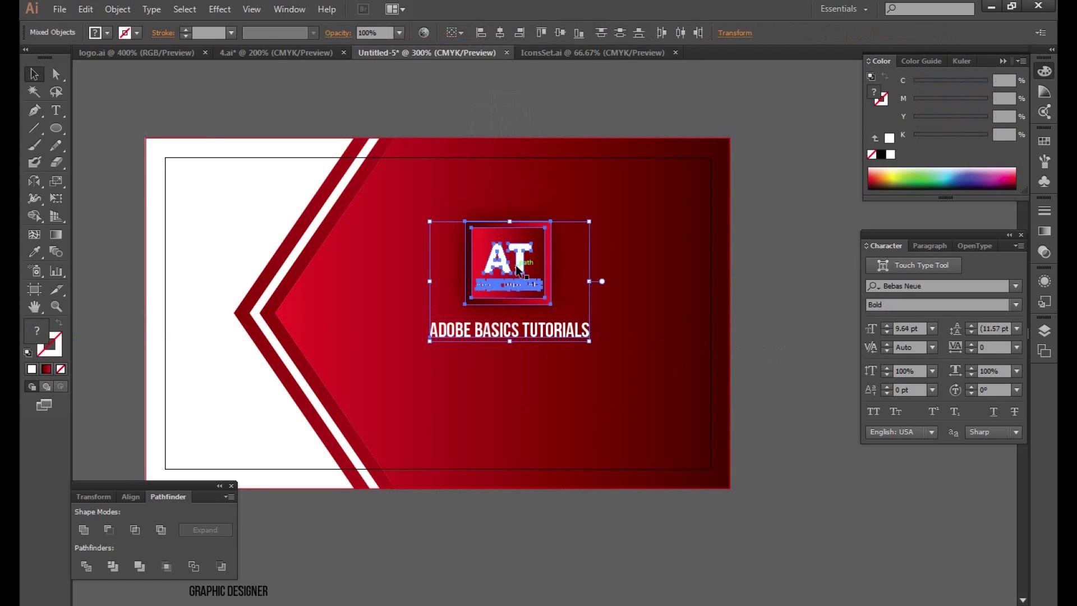
click(502, 34)
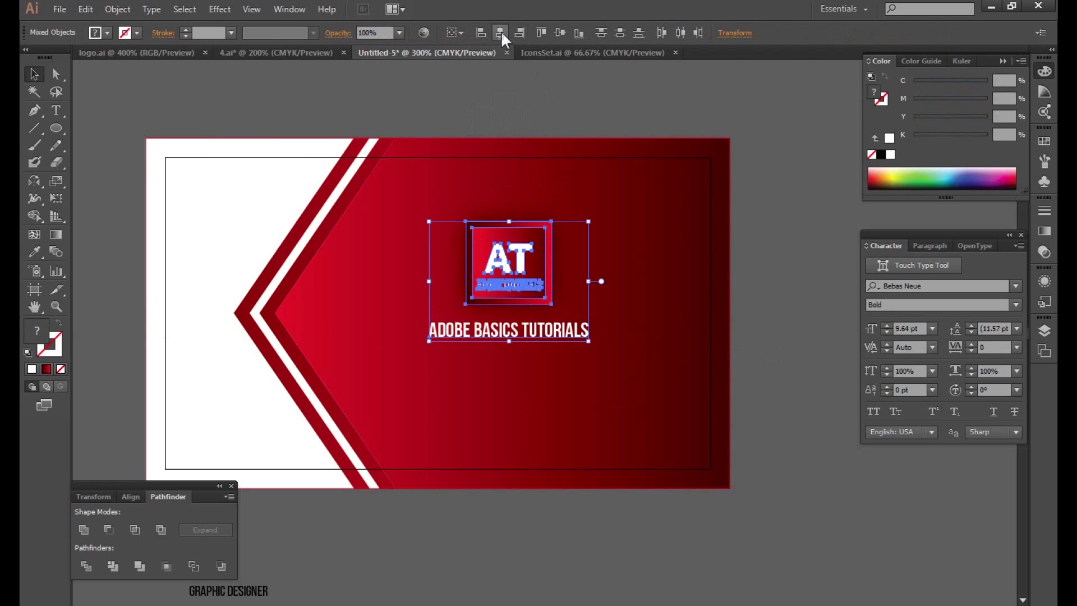
click(504, 123)
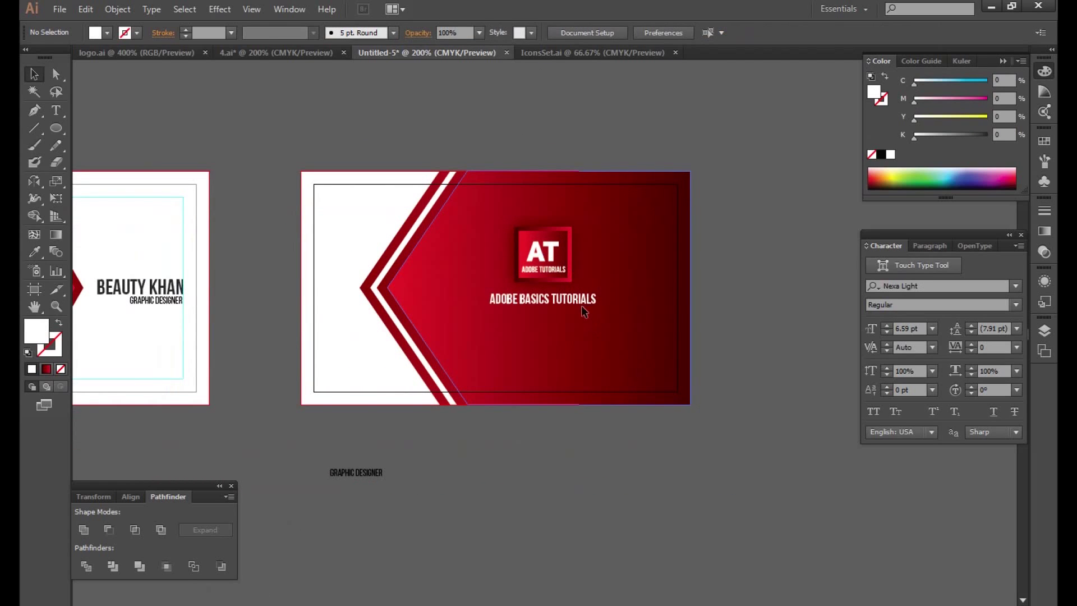
click(592, 299)
shift+click(547, 267)
Lower the logo and tagline slightly and delete the stray GRAPHIC DESIGNER text.
key(Down)
key(Down)
key(Down)
key(Down)
key(Down)
scroll(517, 337, left, 5)
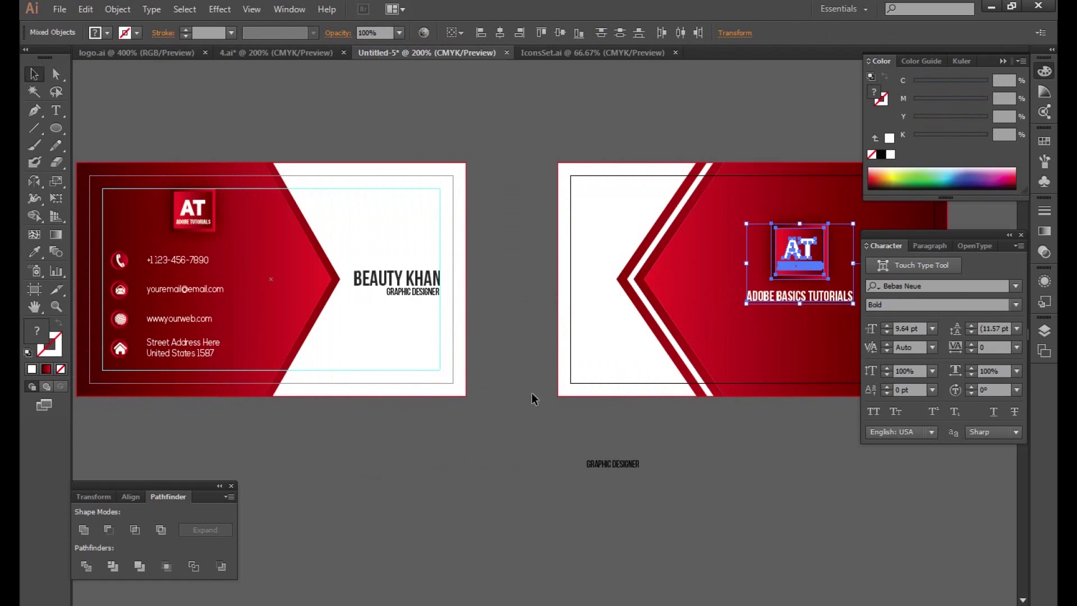
click(493, 435)
drag(588, 421, 468, 399)
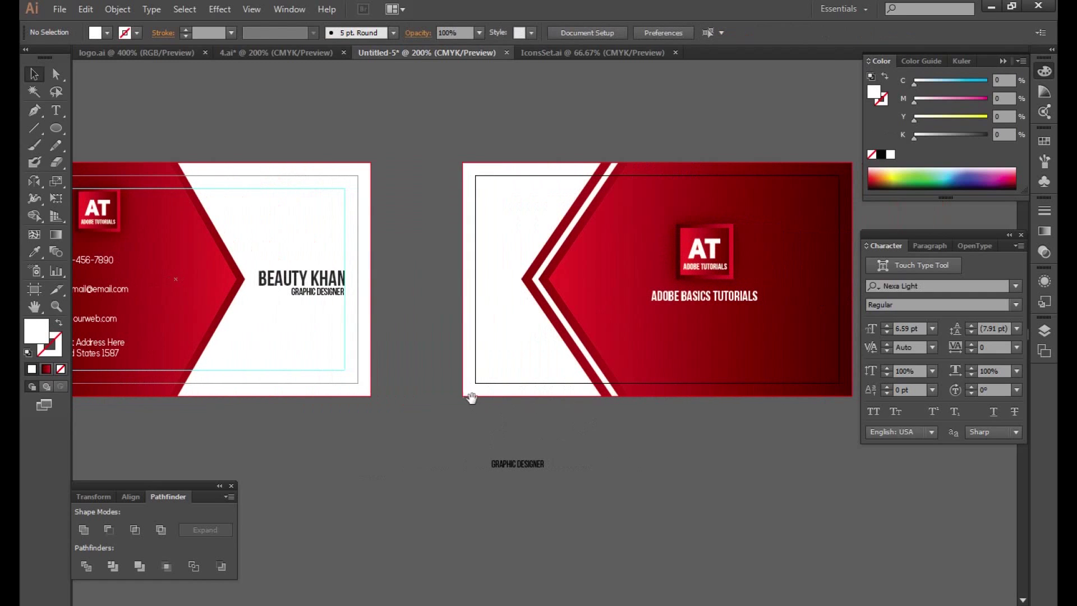
drag(661, 381, 829, 377)
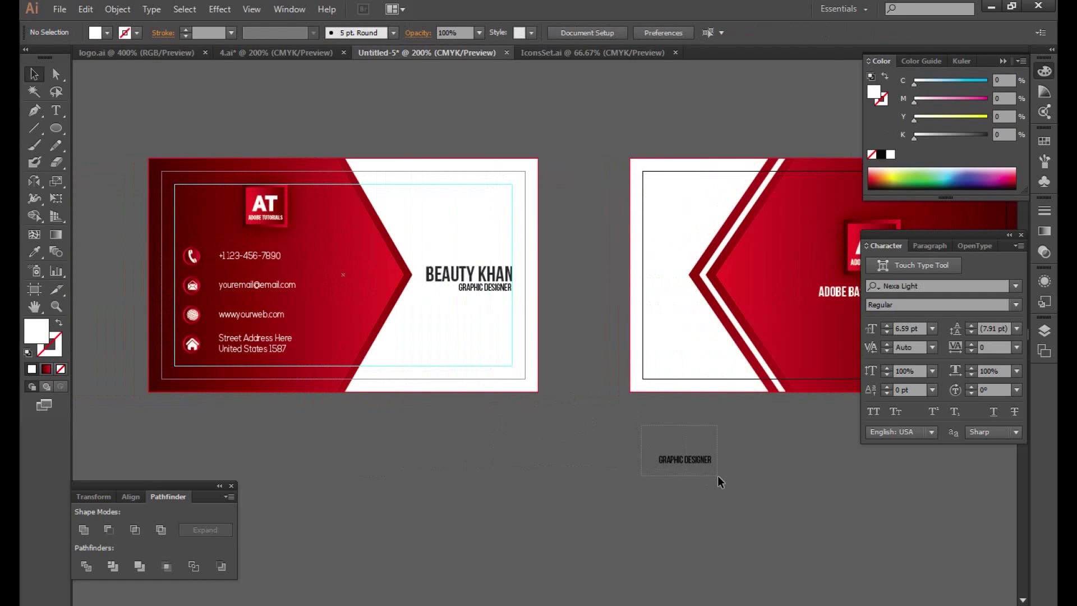
click(704, 462)
key(Delete)
Hide all panels and zoom in to preview both finished card sides.
key(Tab)
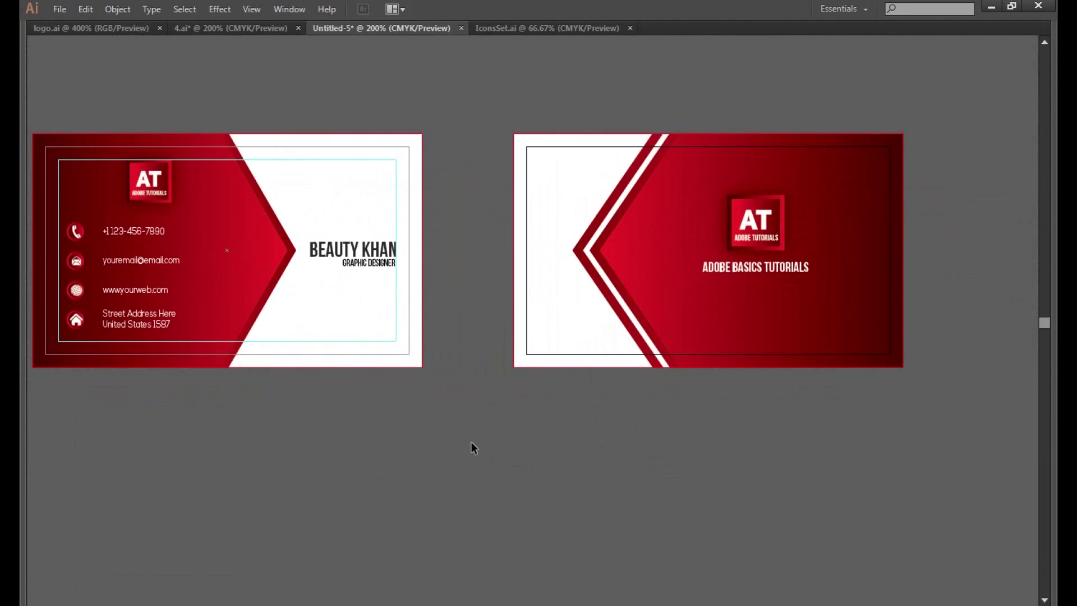
click(553, 453)
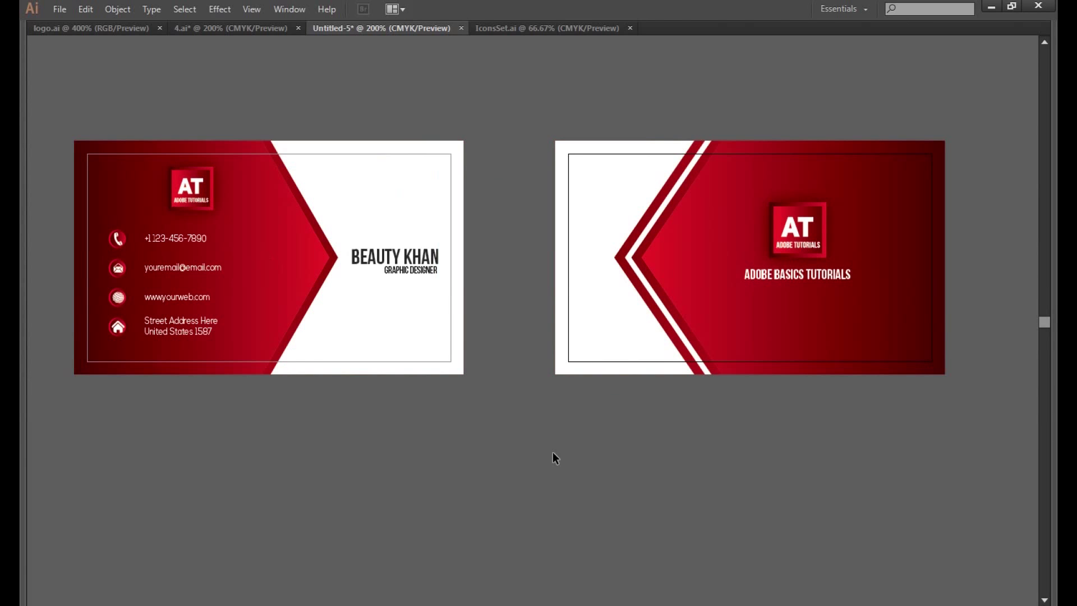
key(ctrl+plus)
key(ctrl+plus)
mouse_move(785, 538)
mouse_down()
mouse_move(673, 362)
mouse_move(674, 377)
mouse_move(548, 392)
mouse_move(396, 432)
mouse_move(674, 438)
mouse_up()
key(ctrl+minus)
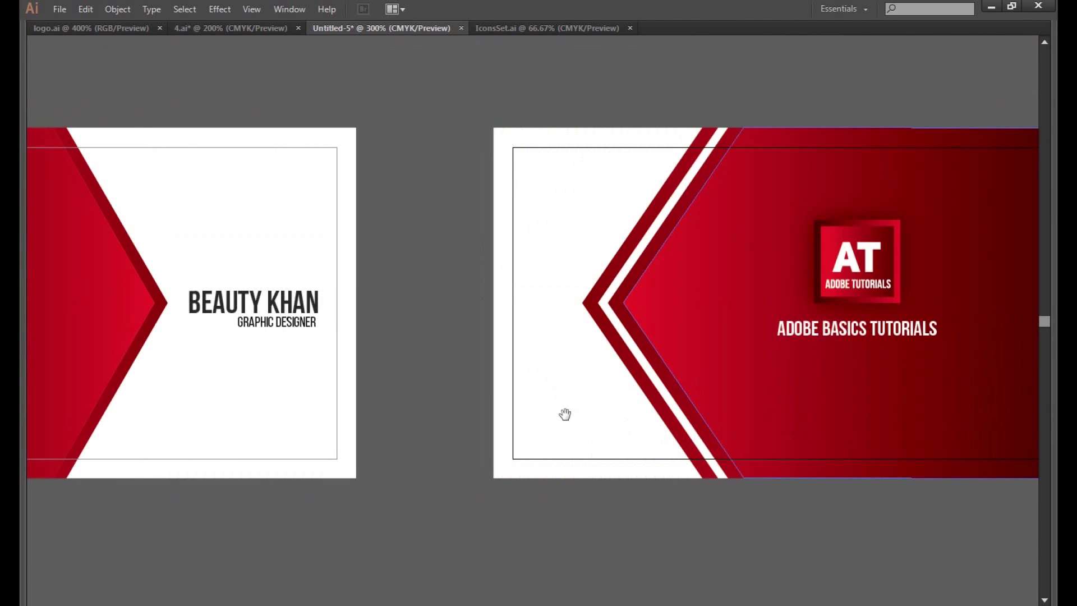